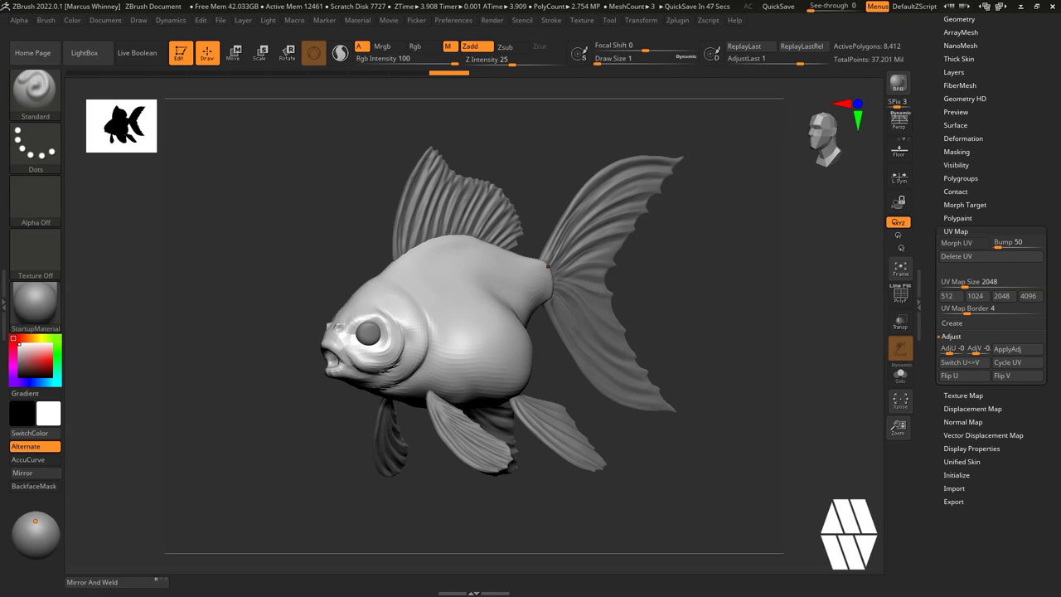
Raise the goldfish body to subdivision level 7.
drag(673, 278, 799, 278)
drag(1001, 95, 997, 148)
click(953, 58)
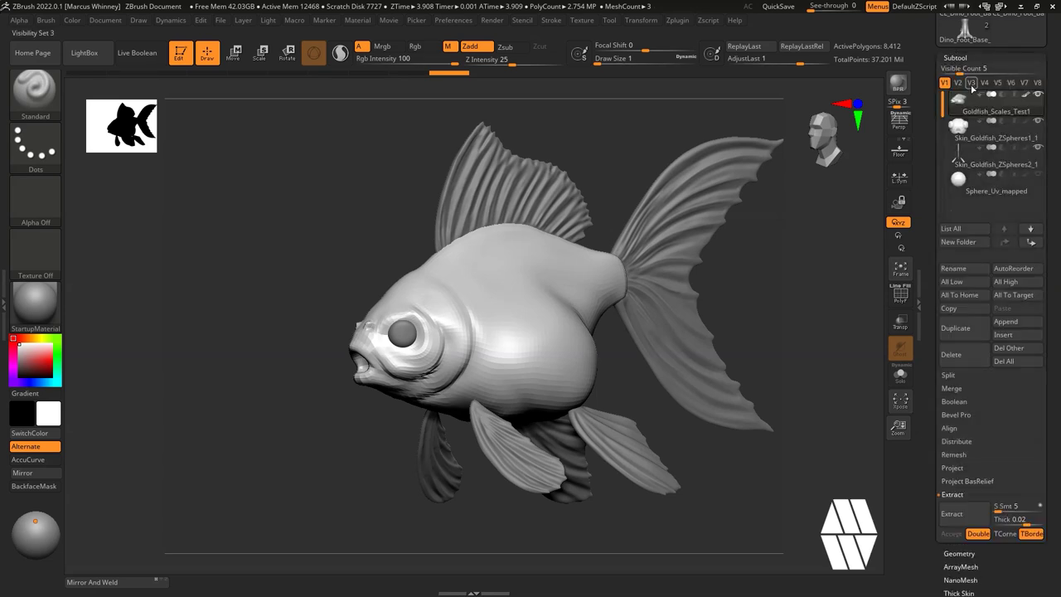
click(958, 552)
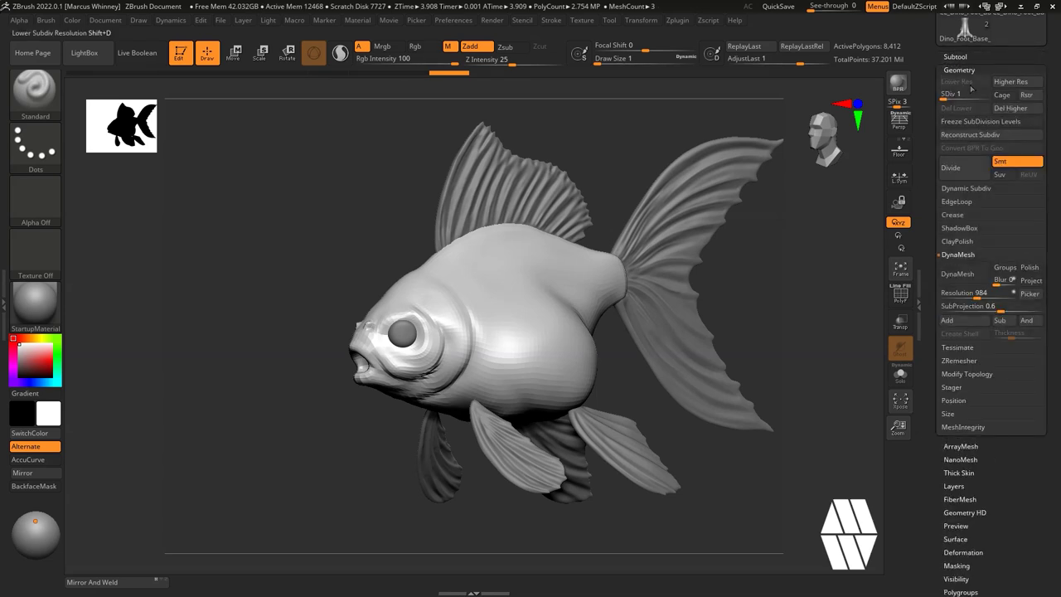
drag(979, 96, 997, 93)
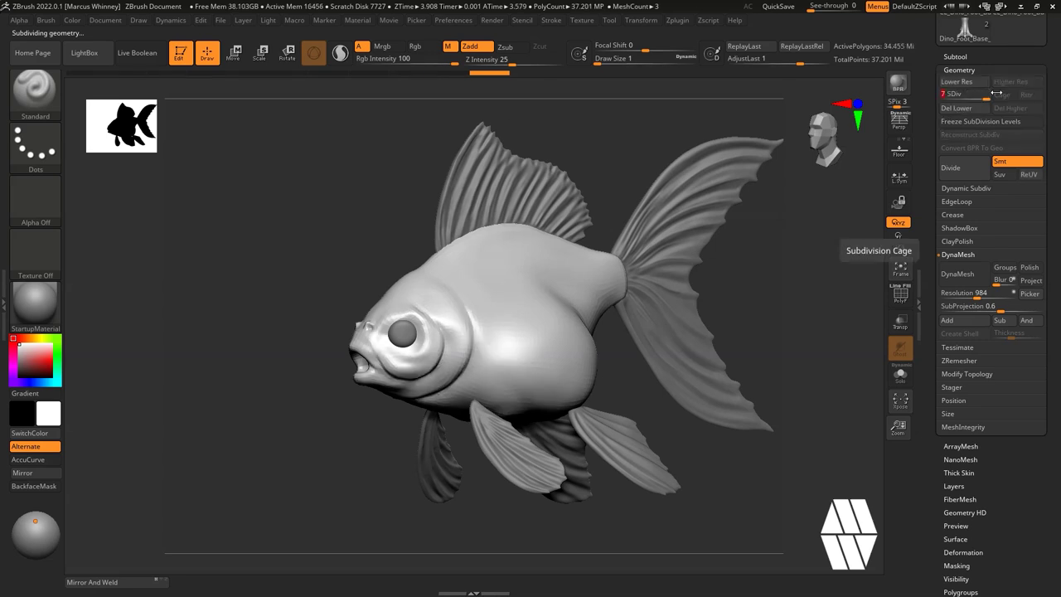
Turn on the polyframe display to show the polygroups and wireframe on the goldfish body.
drag(737, 265, 748, 289)
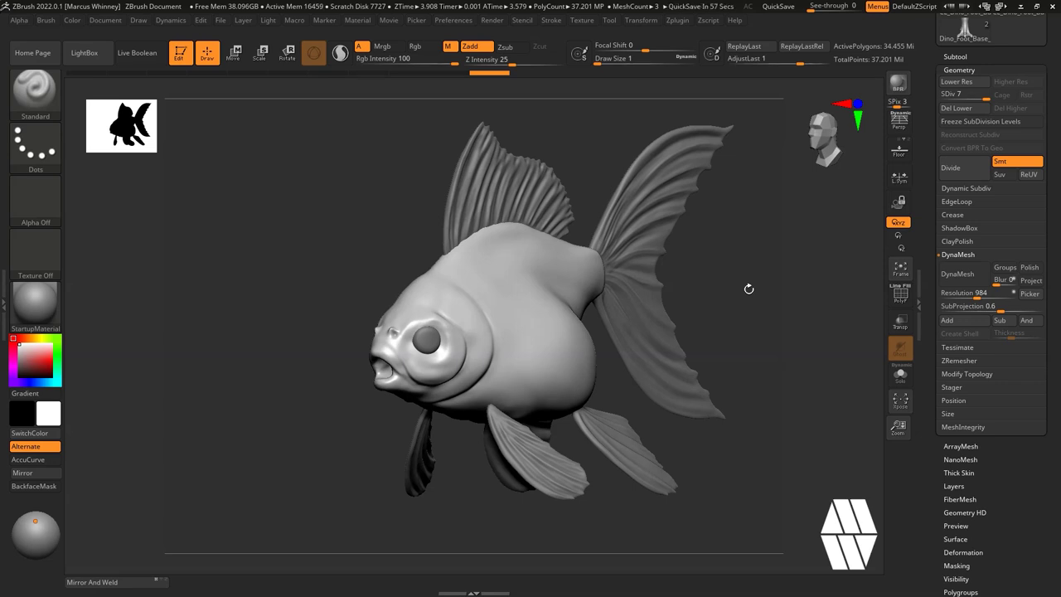
key(shift+f)
key(f)
alt+drag(780, 318, 807, 301)
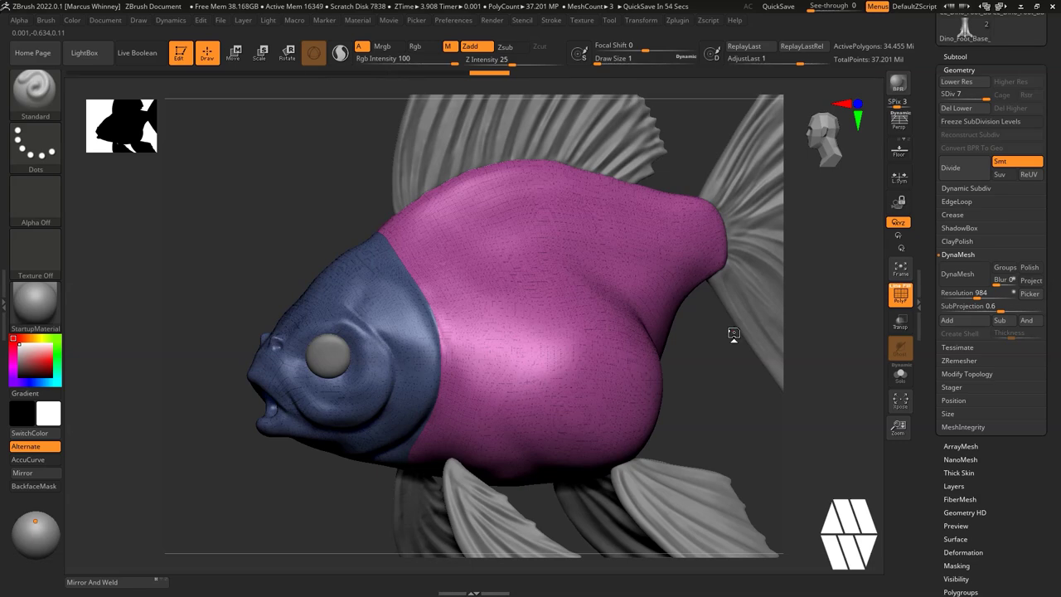
Lower the goldfish body to subdivision level 1 and inspect its wireframe from both sides.
scroll(958, 489, down, 2)
click(958, 484)
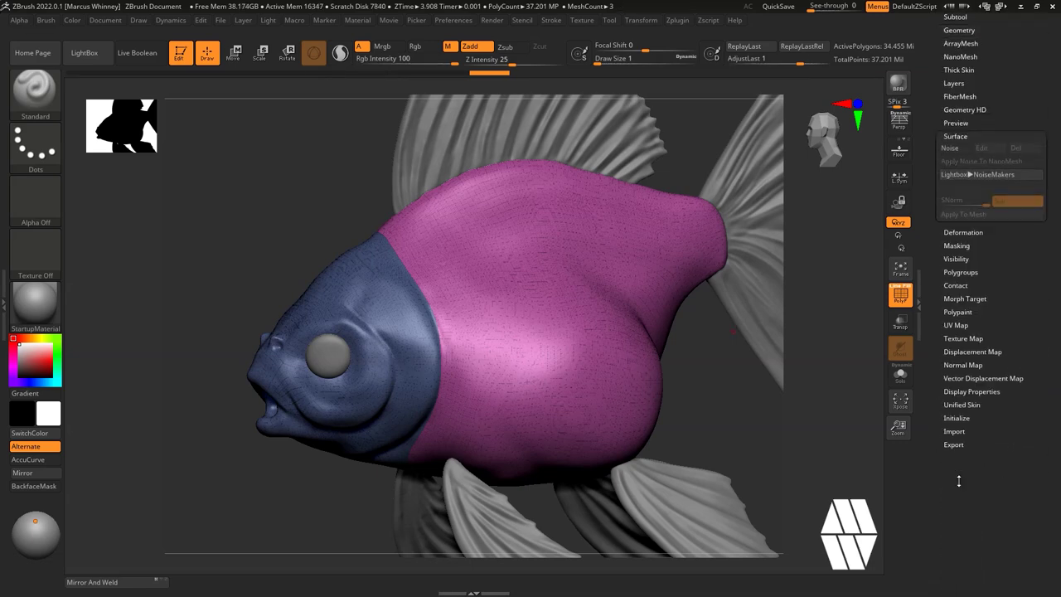
scroll(1001, 94, up, 1)
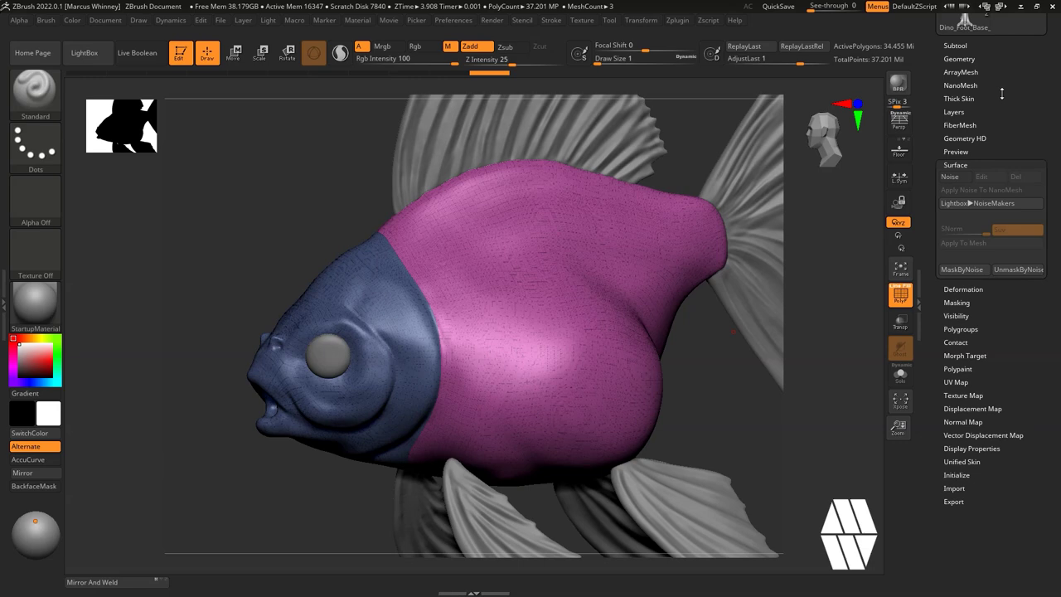
click(959, 59)
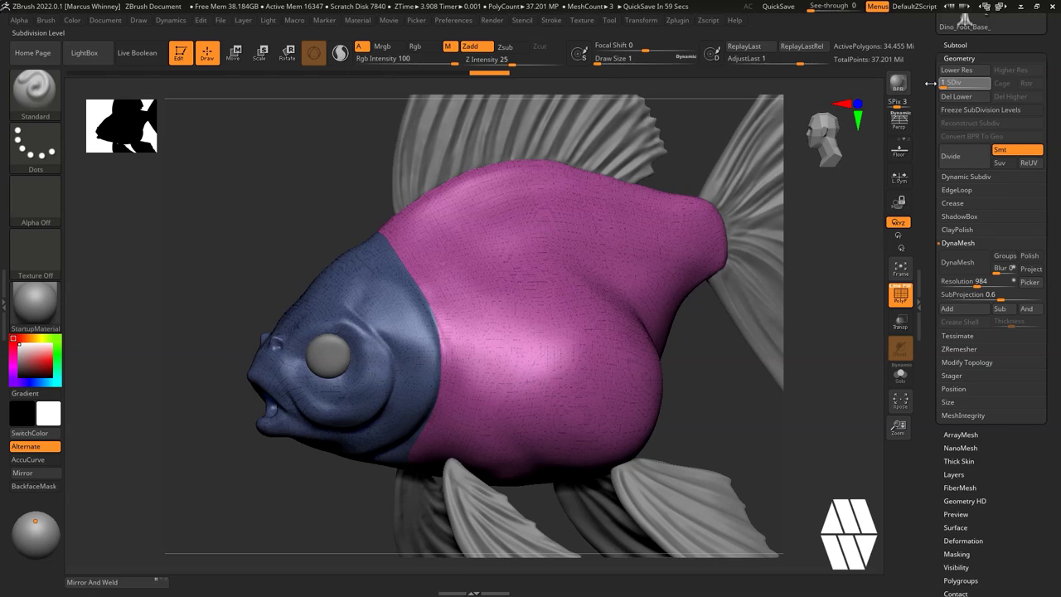
drag(930, 83, 931, 84)
mouse_move(817, 407)
mouse_down()
mouse_move(840, 396)
mouse_move(822, 397)
mouse_up()
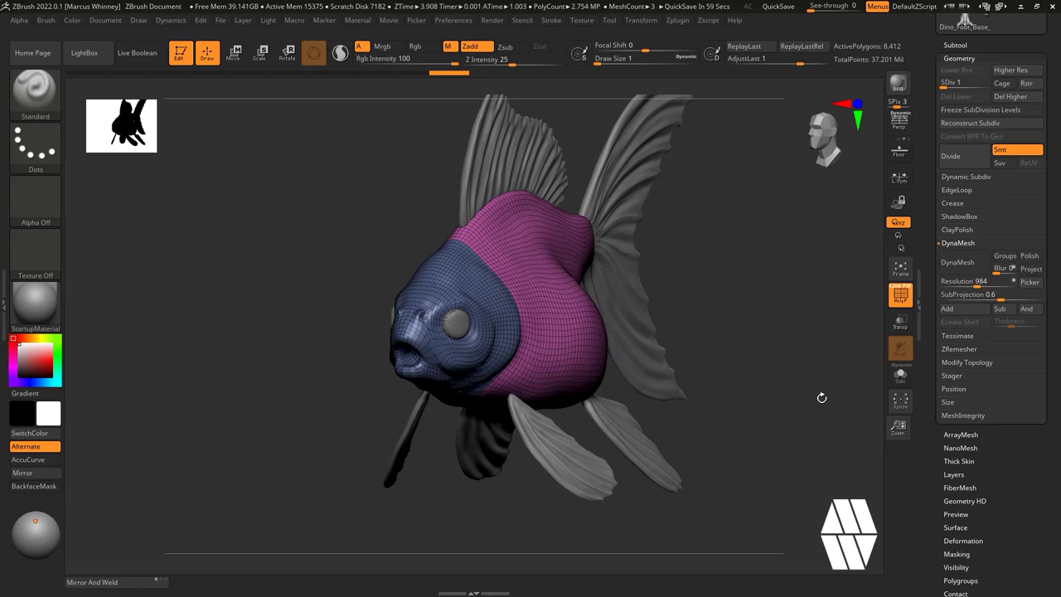
drag(821, 398, 770, 305)
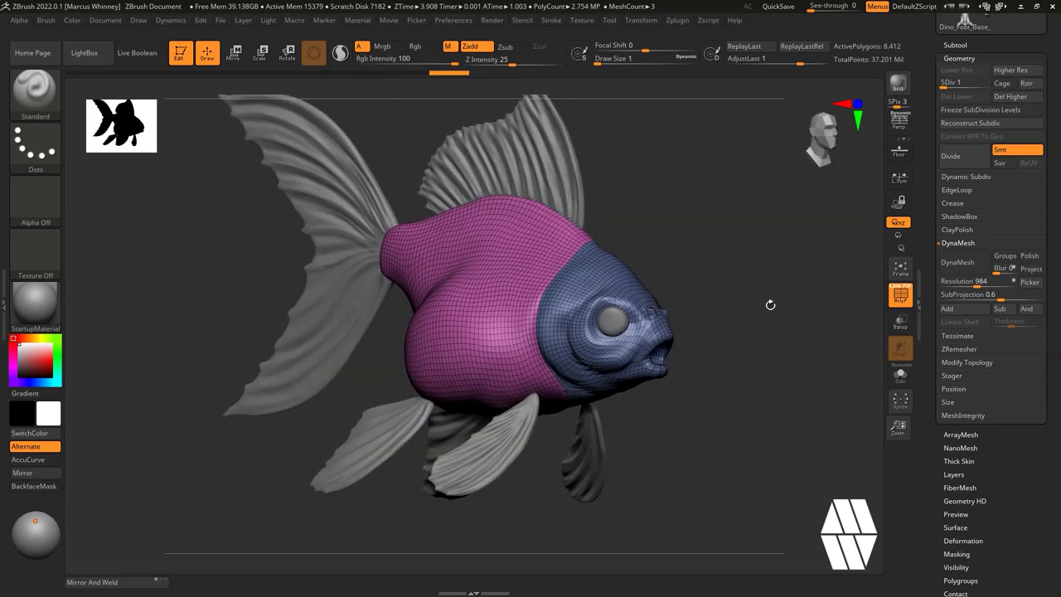
drag(712, 235, 688, 261)
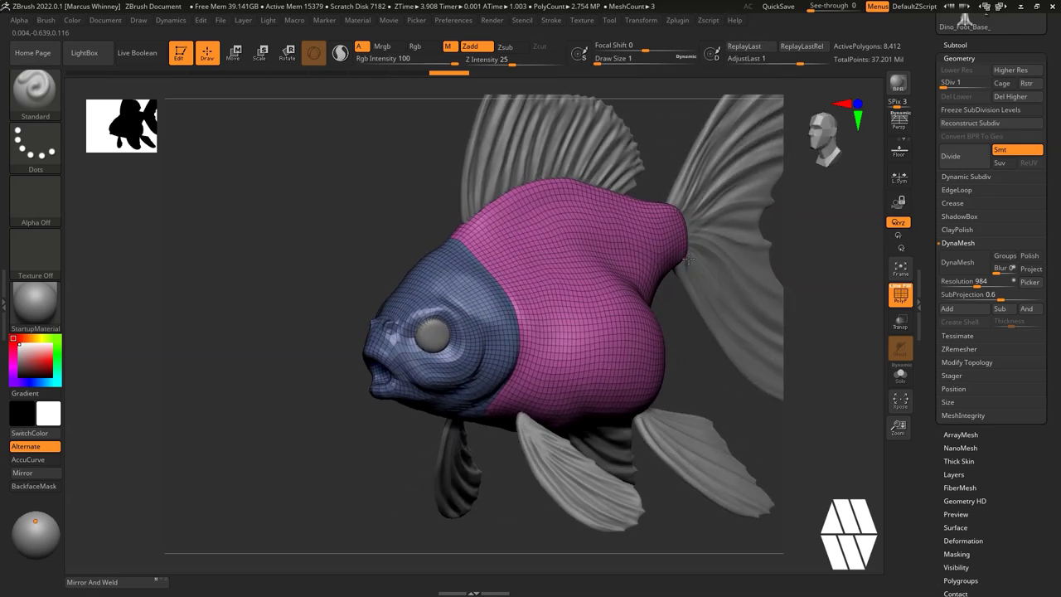
click(677, 20)
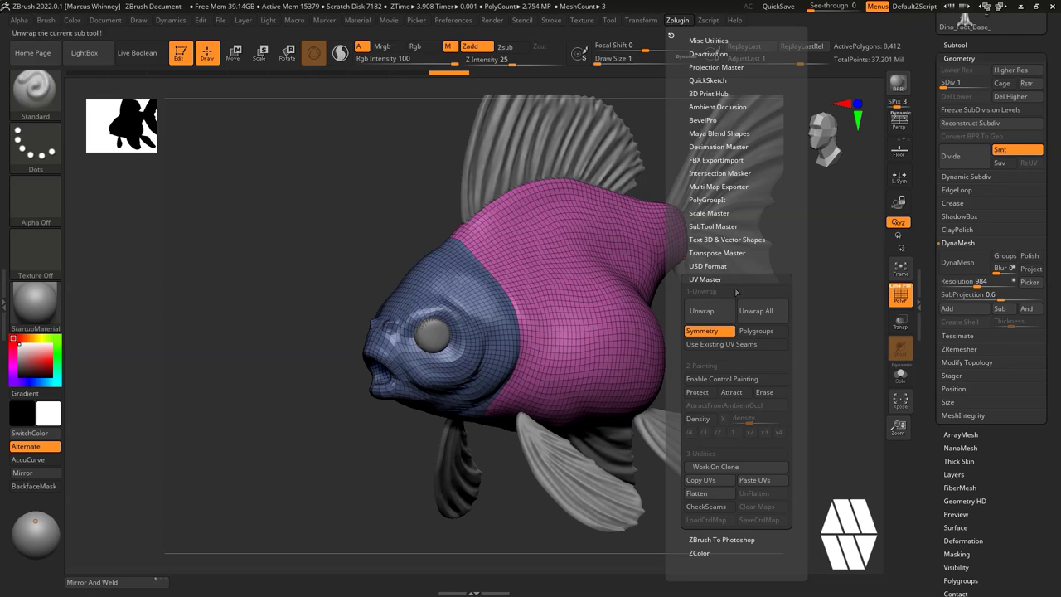
click(675, 20)
click(678, 22)
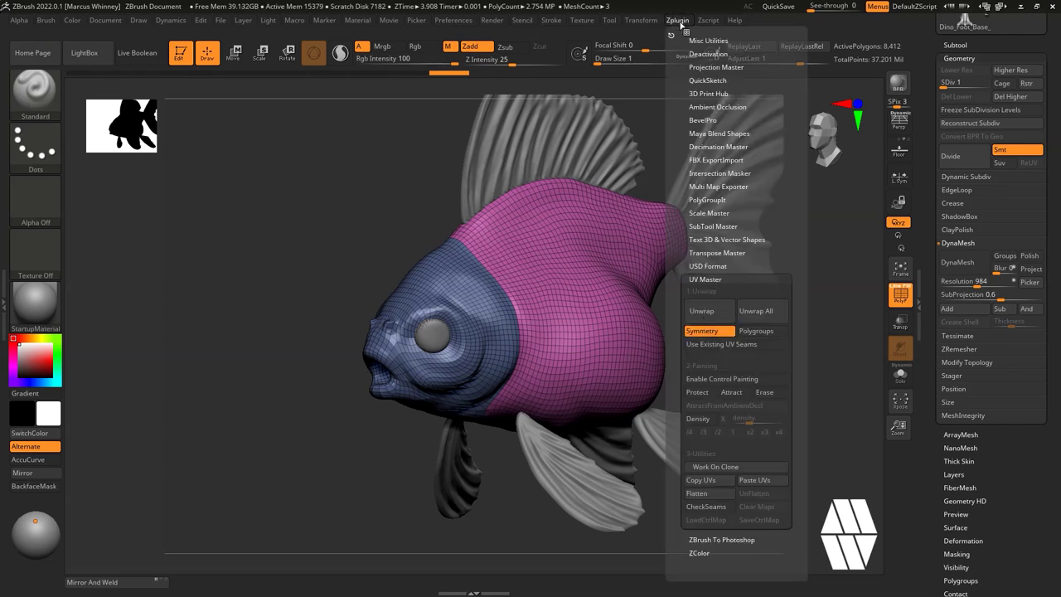
click(681, 23)
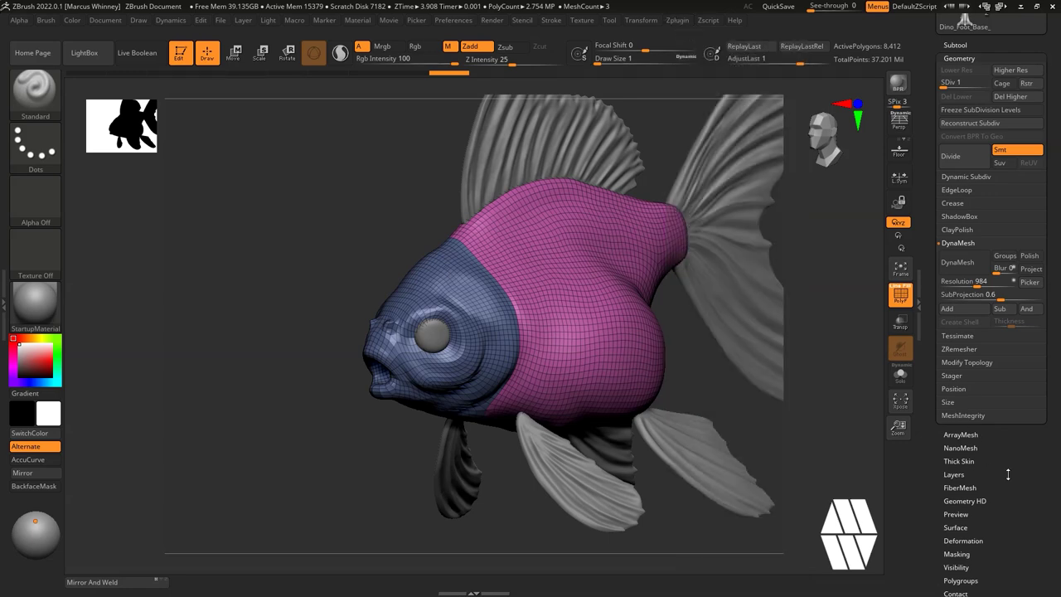
Preview the goldfish body's UV layout with Morph UV and return the mesh to its 3D shape.
scroll(996, 387, down, 5)
scroll(996, 388, up, 1)
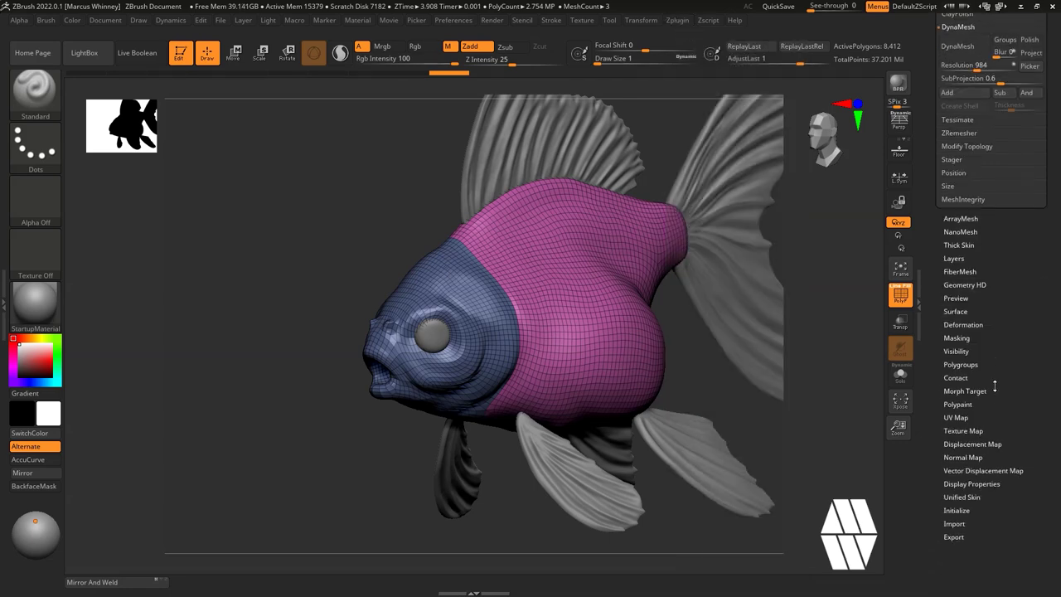
click(969, 417)
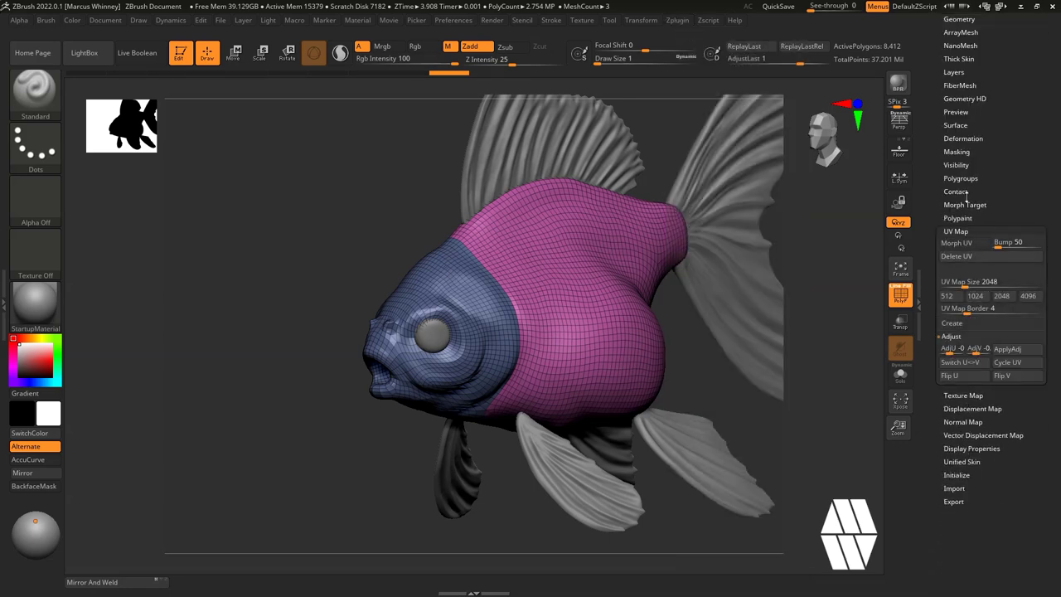
click(963, 243)
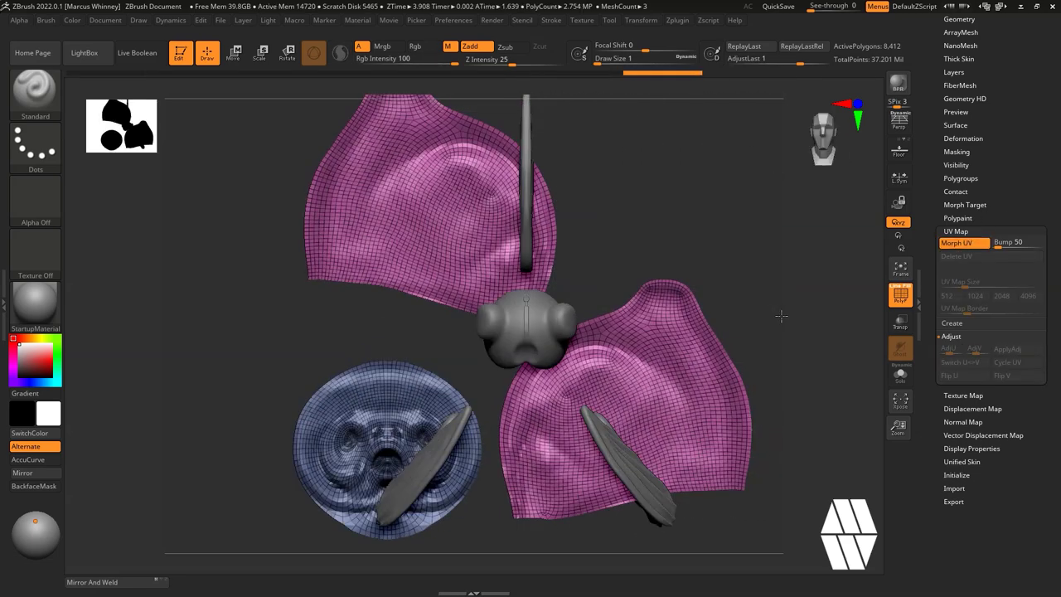
ctrl+right_drag(782, 317, 780, 298)
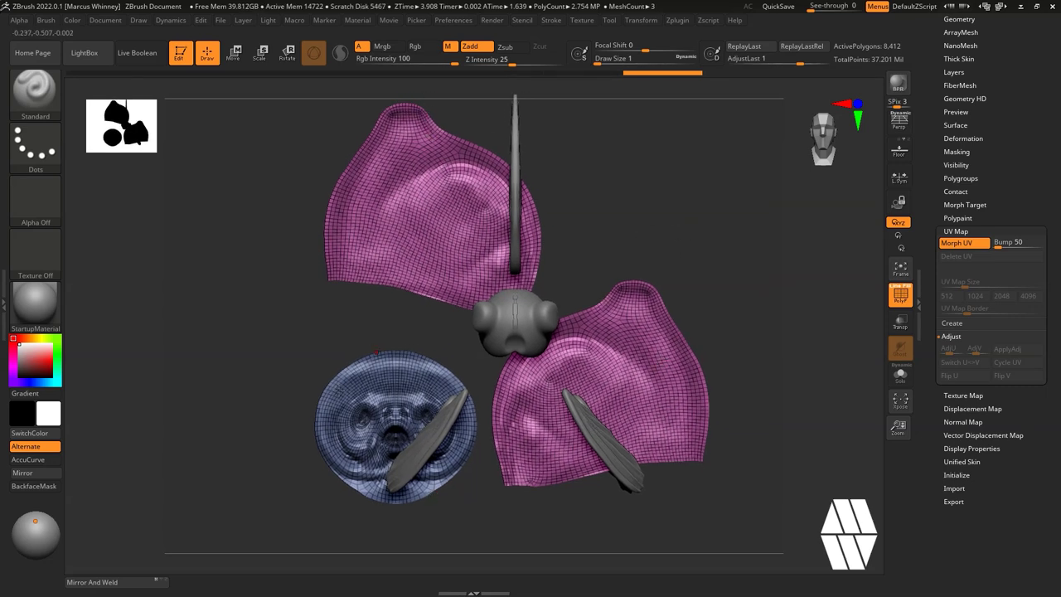
mouse_move(722, 246)
mouse_down()
mouse_move(702, 251)
mouse_move(717, 248)
mouse_up()
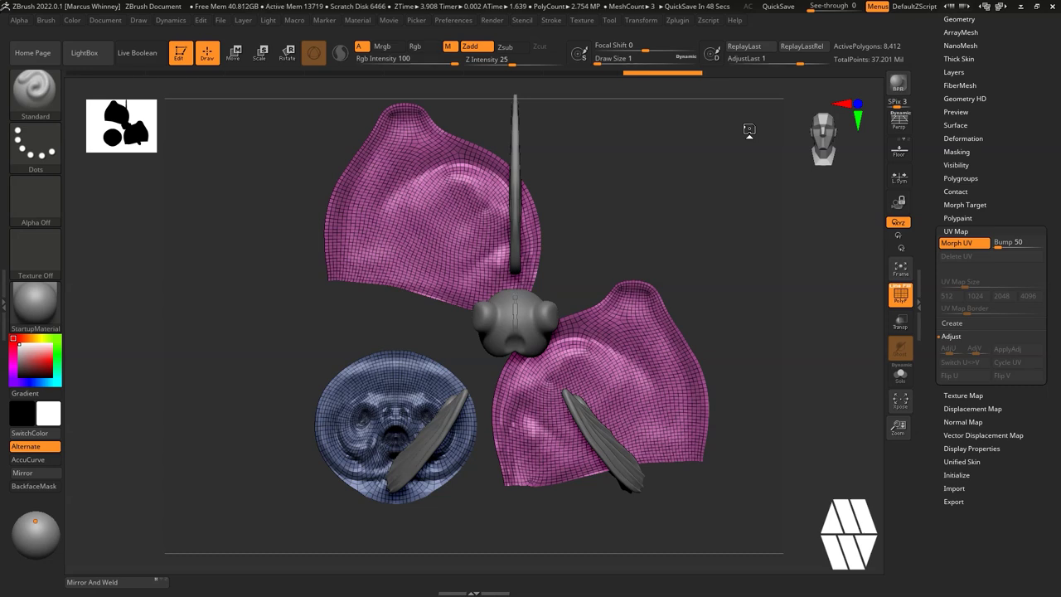
click(952, 243)
drag(681, 257, 700, 224)
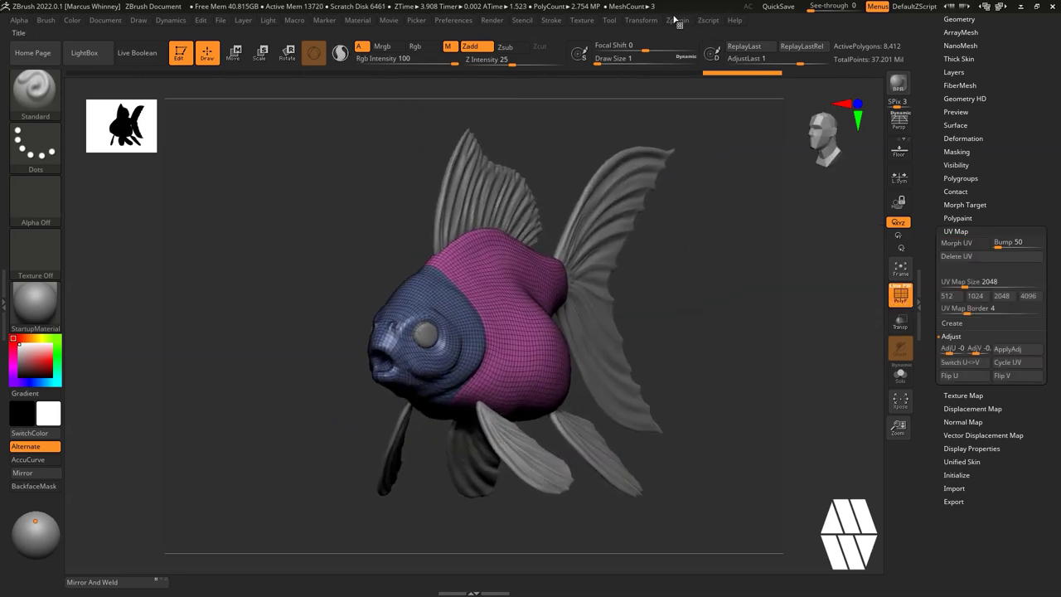
Try to flatten the UVs of the subdivided goldfish body with UV Master.
click(676, 20)
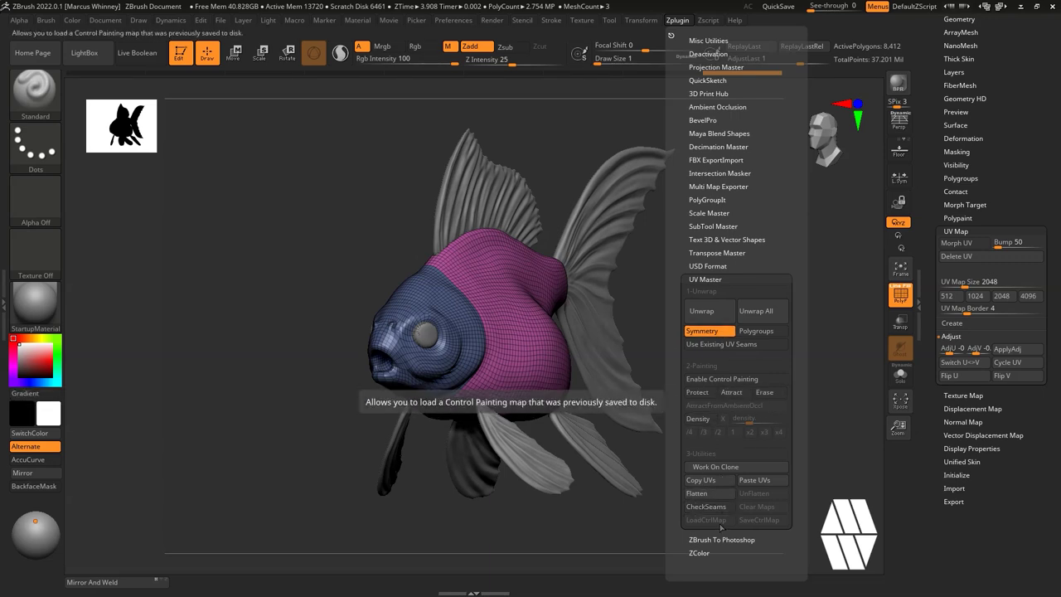
click(711, 496)
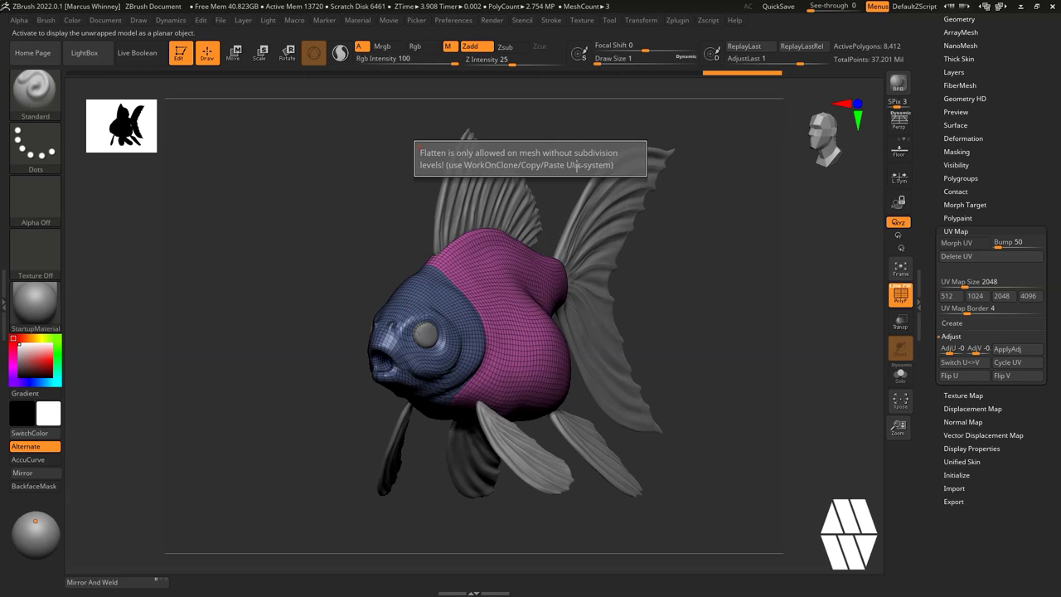
click(677, 20)
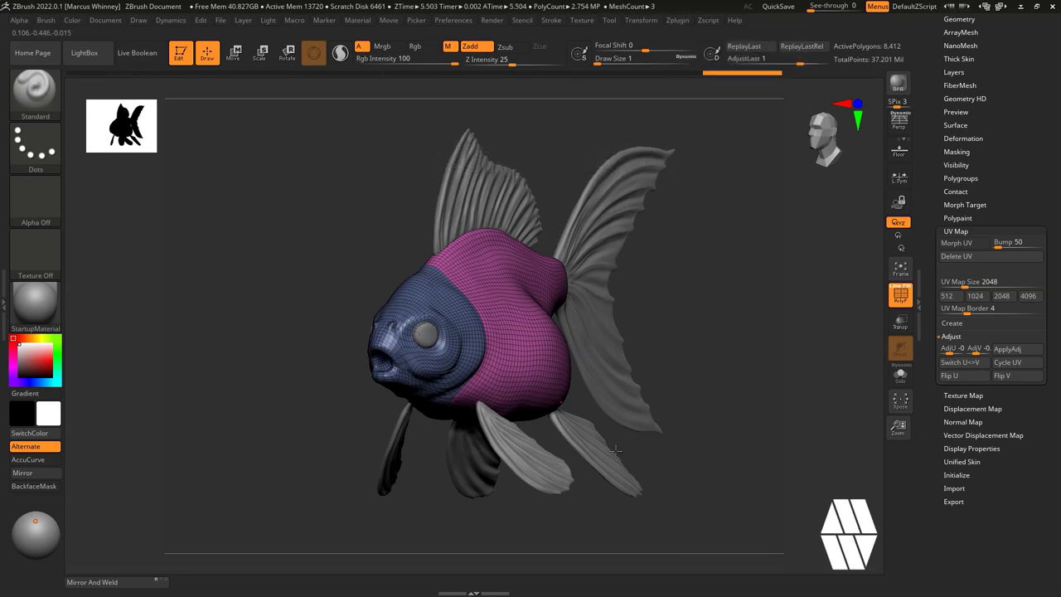
Create a working clone of the goldfish body with UV Master's Work On Clone.
click(678, 20)
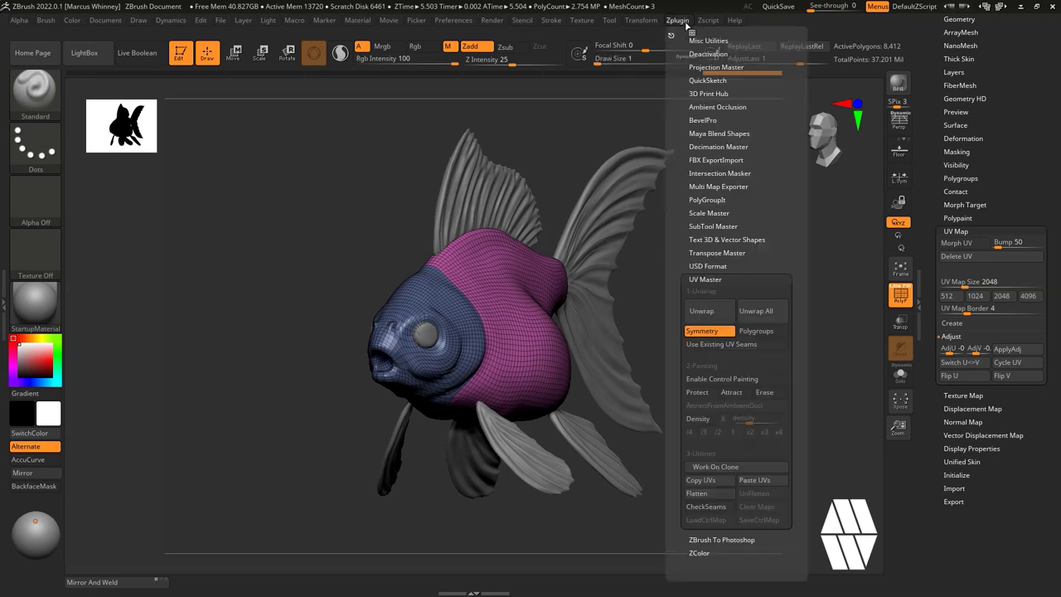
click(718, 481)
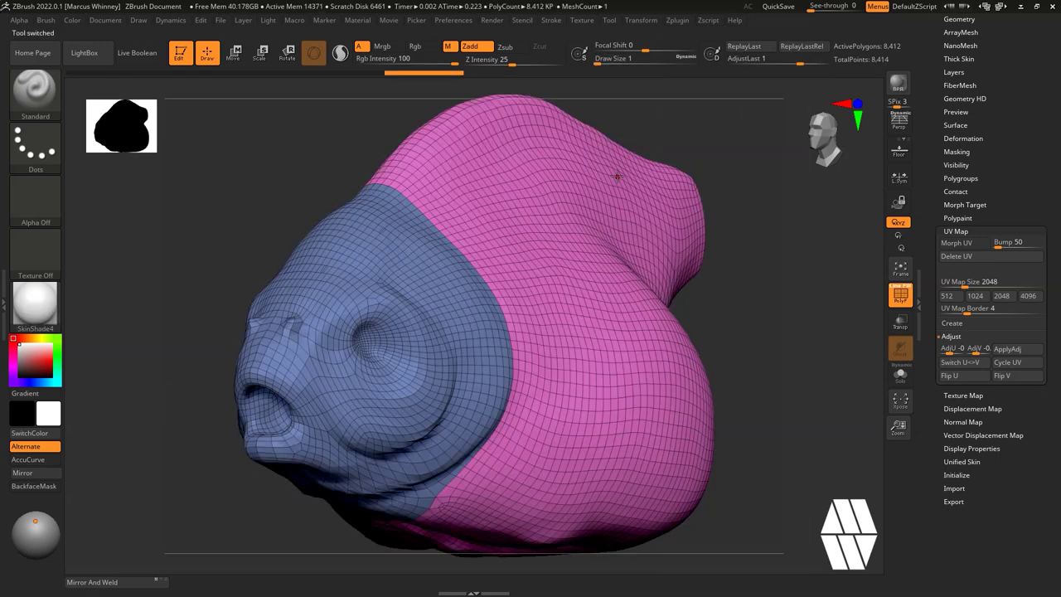
drag(745, 292, 680, 276)
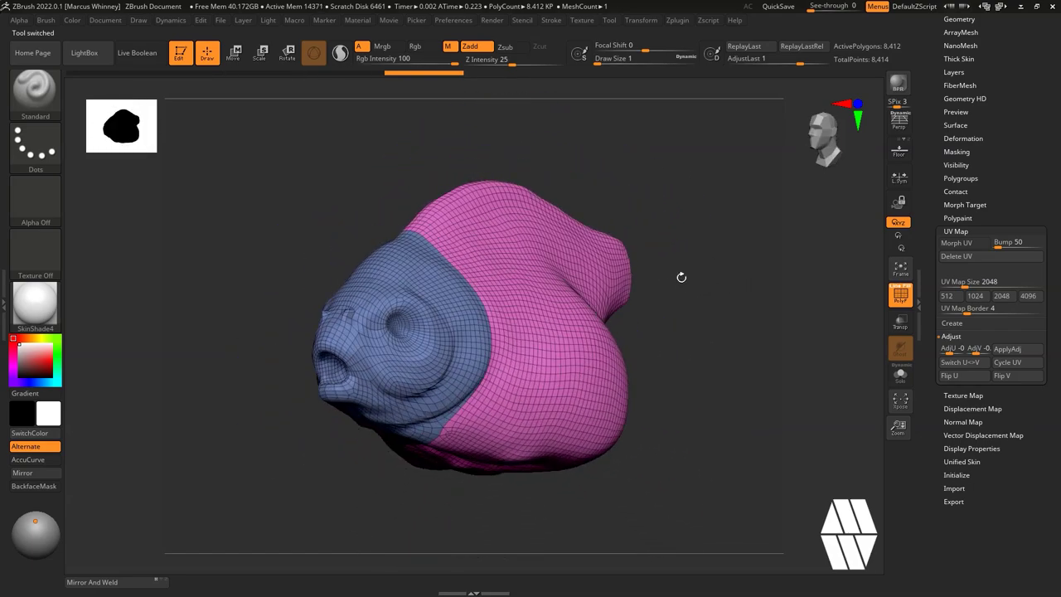
Flatten the cloned body into its planar UV layout with UV Master.
click(677, 21)
click(690, 21)
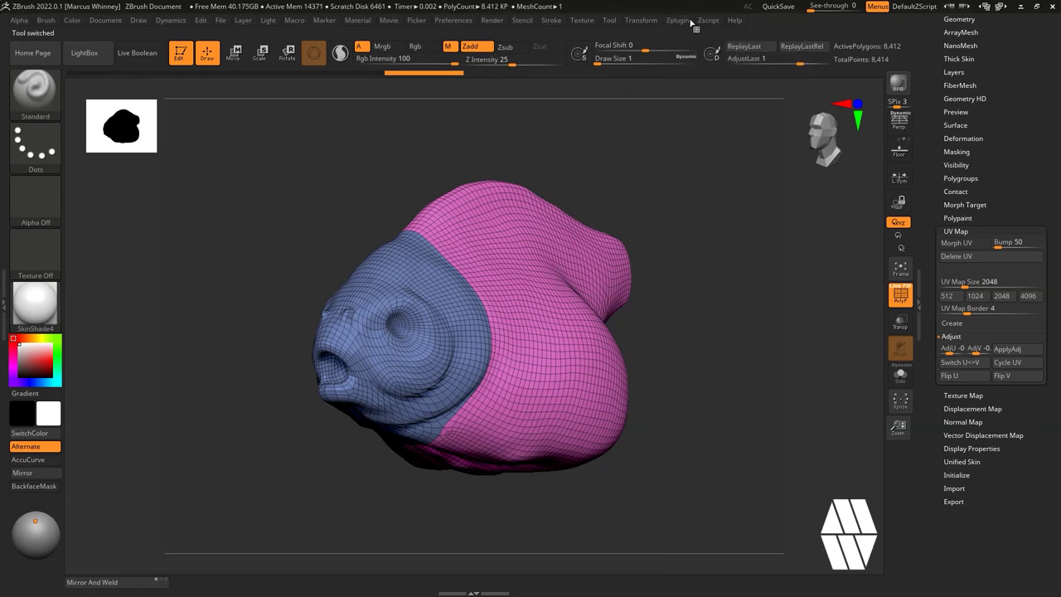
click(692, 23)
click(694, 493)
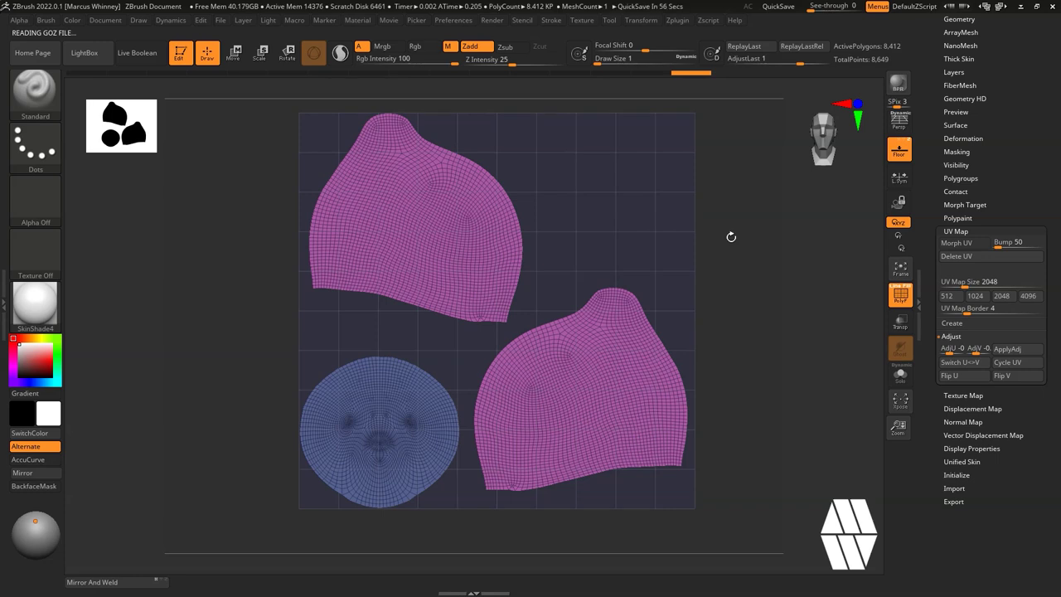
Mask the blue head UV island and place the Move gizmo on the upper pink body island.
key(w)
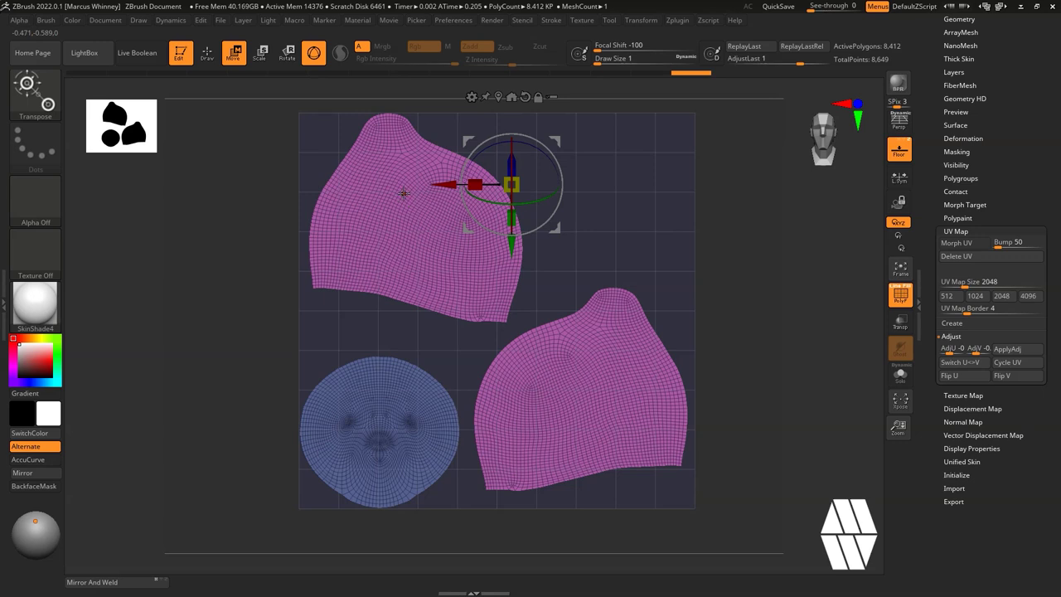
key(q)
key(w)
ctrl+shift+click(385, 196)
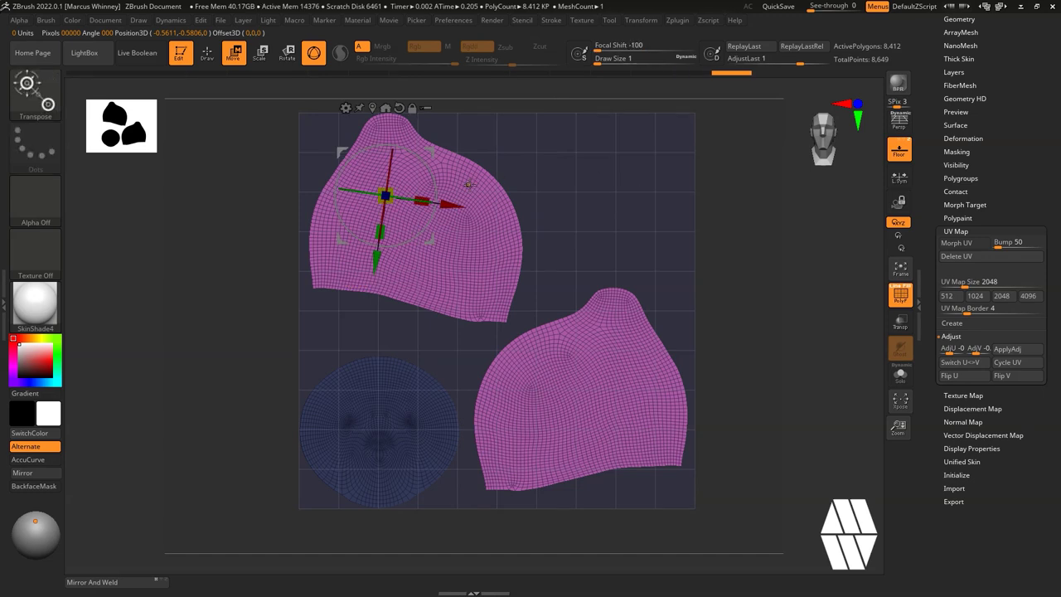
click(499, 237)
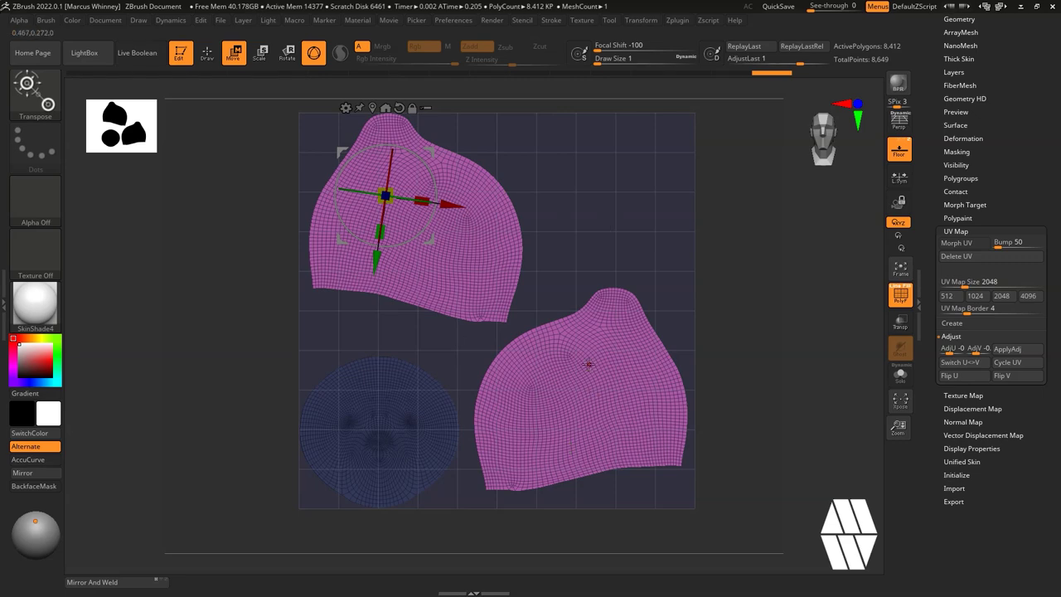
mouse_move(430, 160)
mouse_down()
mouse_move(439, 174)
mouse_move(431, 156)
mouse_up()
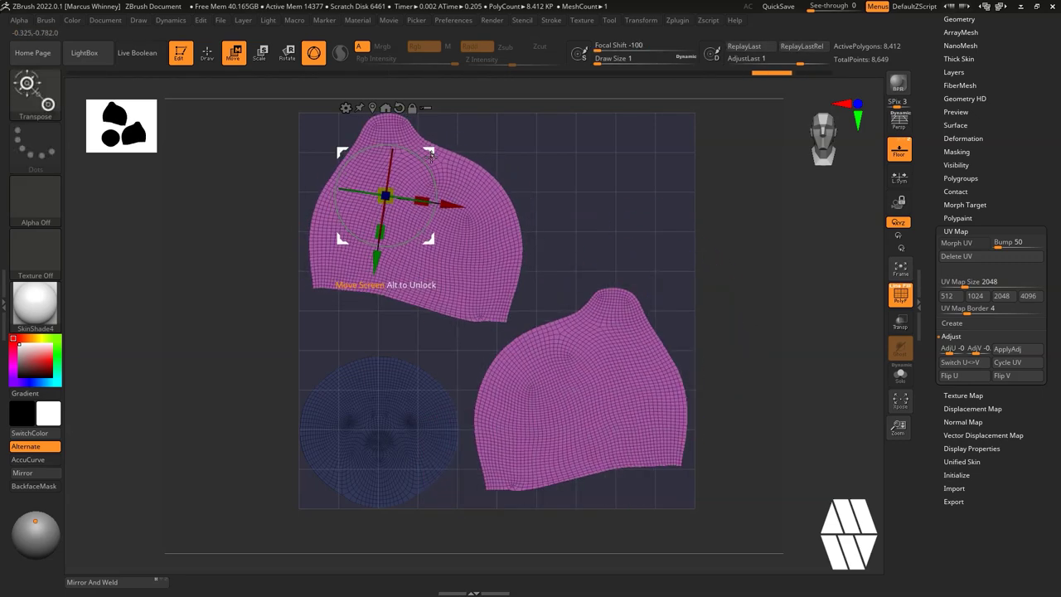
Set the MaskPen's stroke type to Lasso.
key(ctrl)
key(ctrl)
key(ctrl)
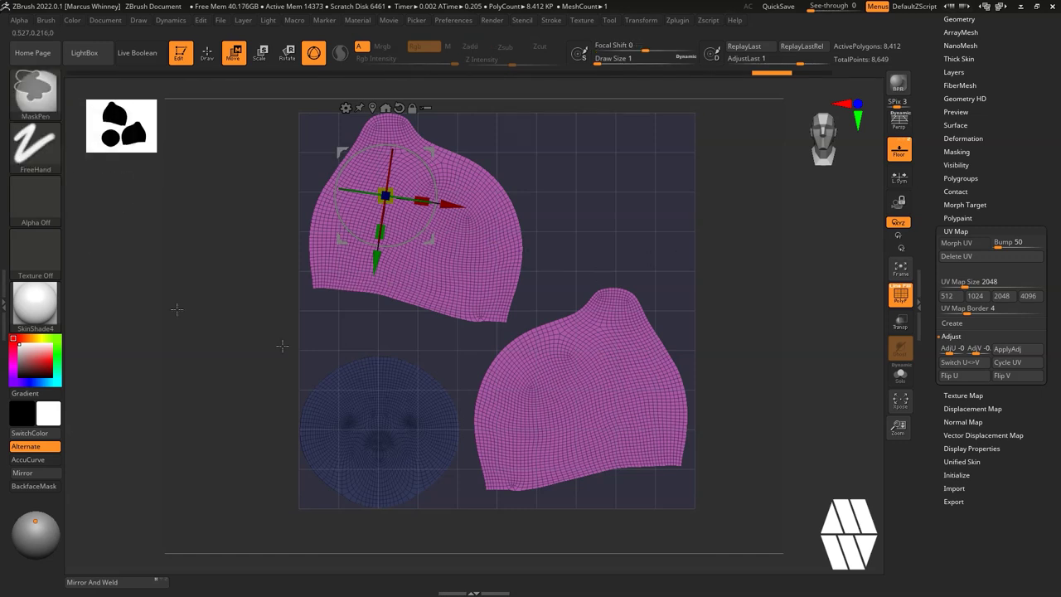
click(50, 170)
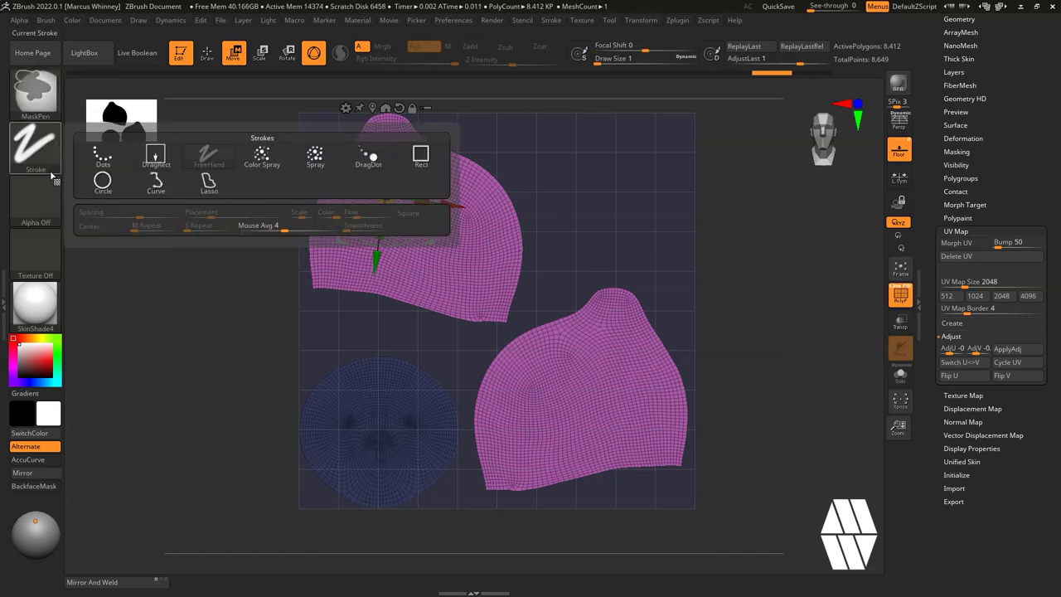
click(35, 147)
click(209, 182)
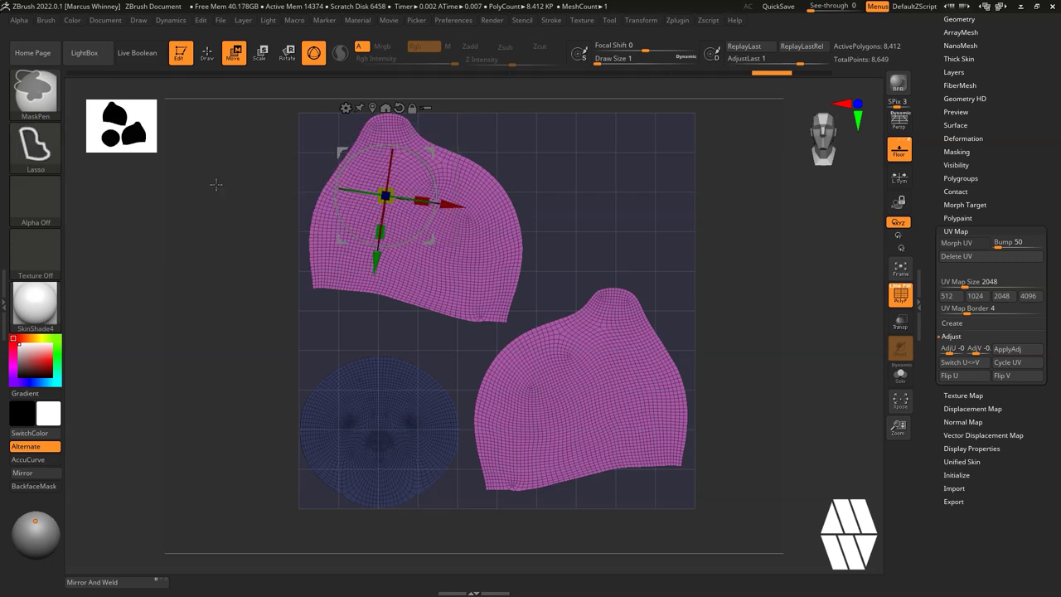
Mask the lower pink body island and rotate the upper one so that its base lies roughly level.
mouse_move(734, 266)
ctrl+mouse_down()
mouse_move(704, 258)
mouse_move(561, 290)
mouse_move(458, 383)
mouse_move(639, 516)
mouse_move(771, 419)
ctrl+mouse_up()
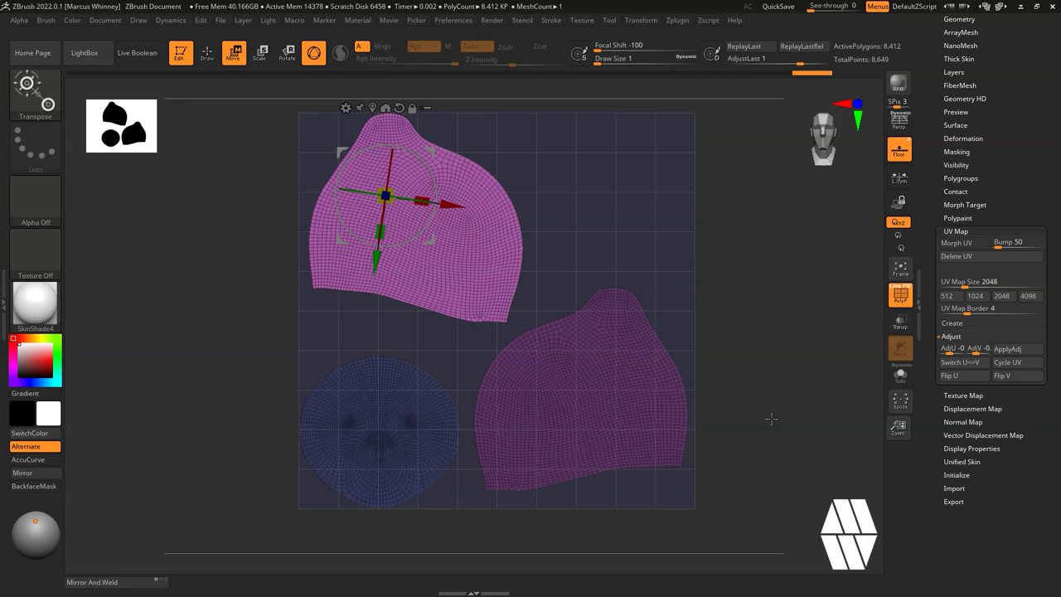
mouse_move(432, 172)
mouse_down()
mouse_move(419, 152)
mouse_move(439, 207)
mouse_move(419, 152)
mouse_move(488, 188)
mouse_move(502, 252)
mouse_move(536, 224)
mouse_move(412, 178)
mouse_move(421, 165)
mouse_up()
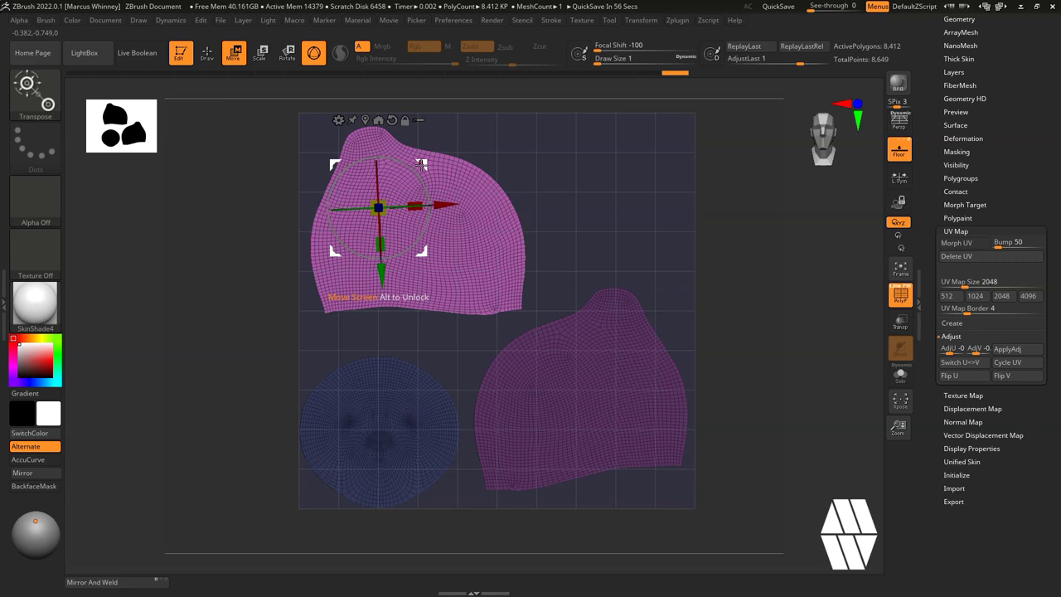
drag(421, 164, 429, 176)
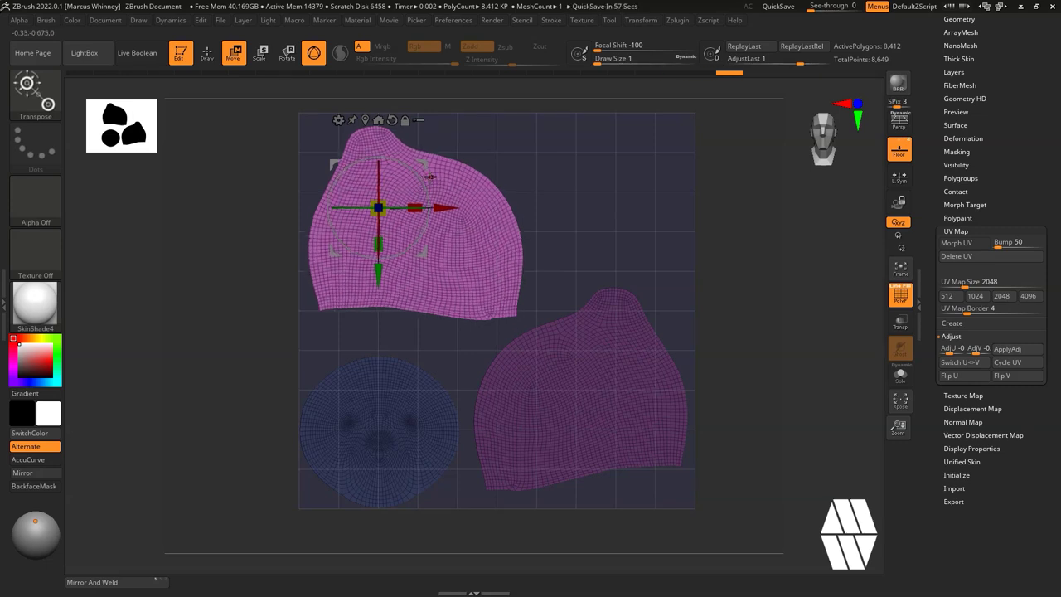
Expand the subtool list and switch to the original goldfish tool, Goldfish_Scales_Test1_1.
scroll(970, 119, up, 5)
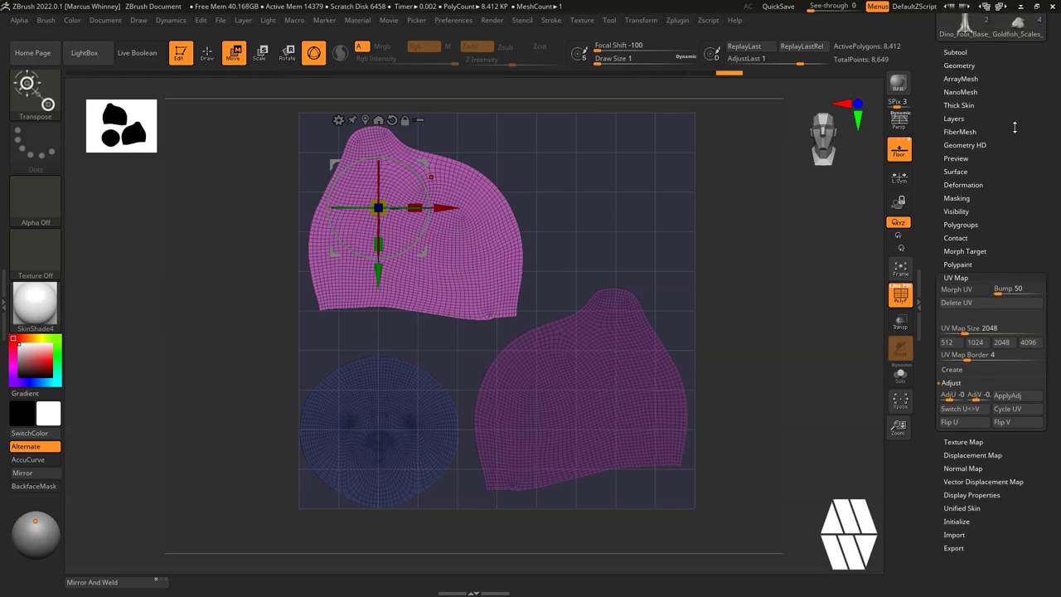
click(971, 120)
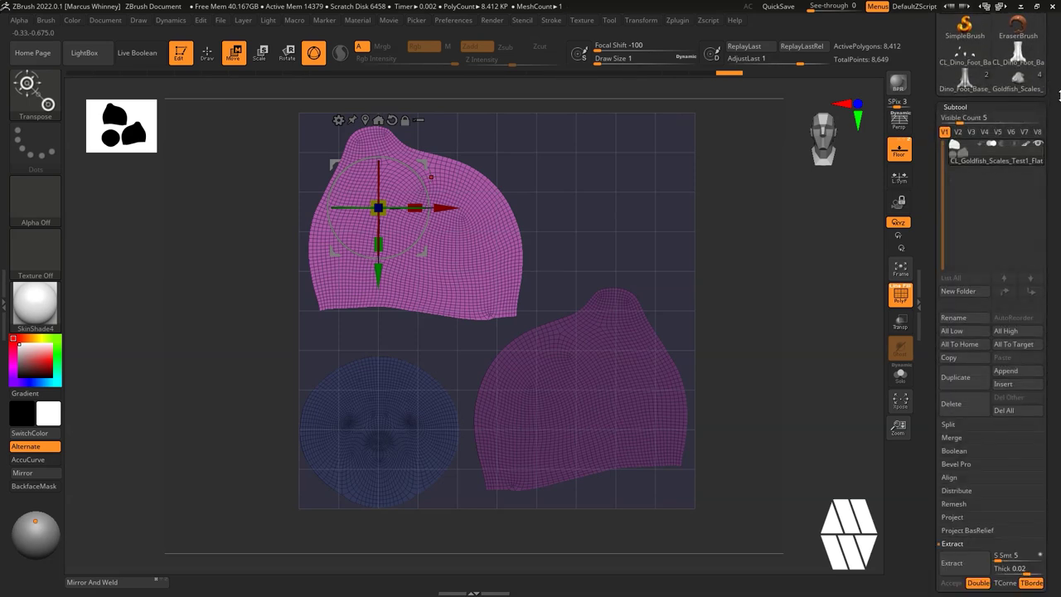
scroll(1059, 93, up, 5)
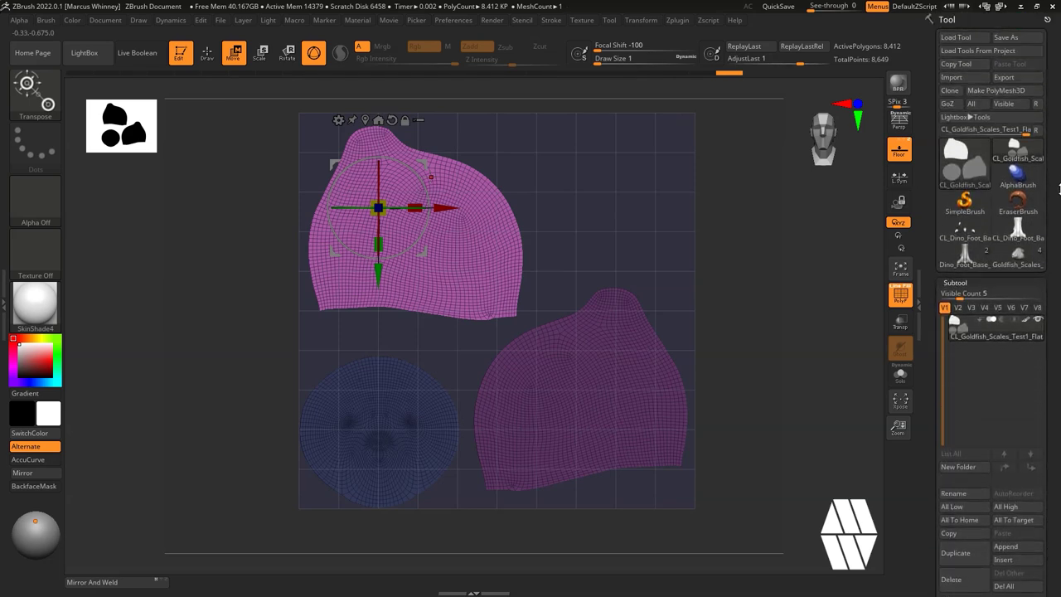
mouse_move(952, 246)
mouse_move(1018, 262)
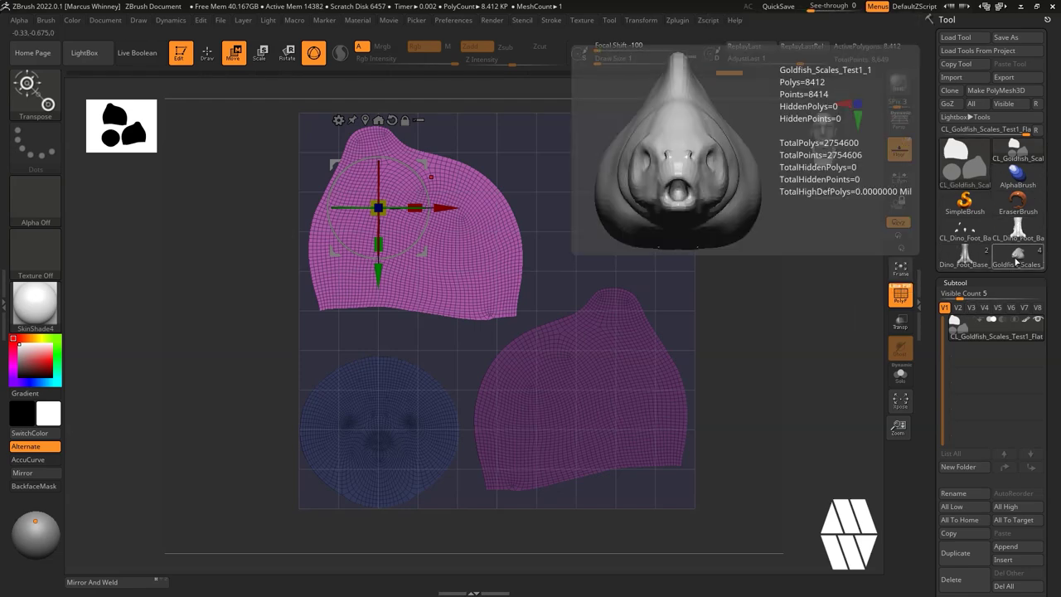
click(1018, 262)
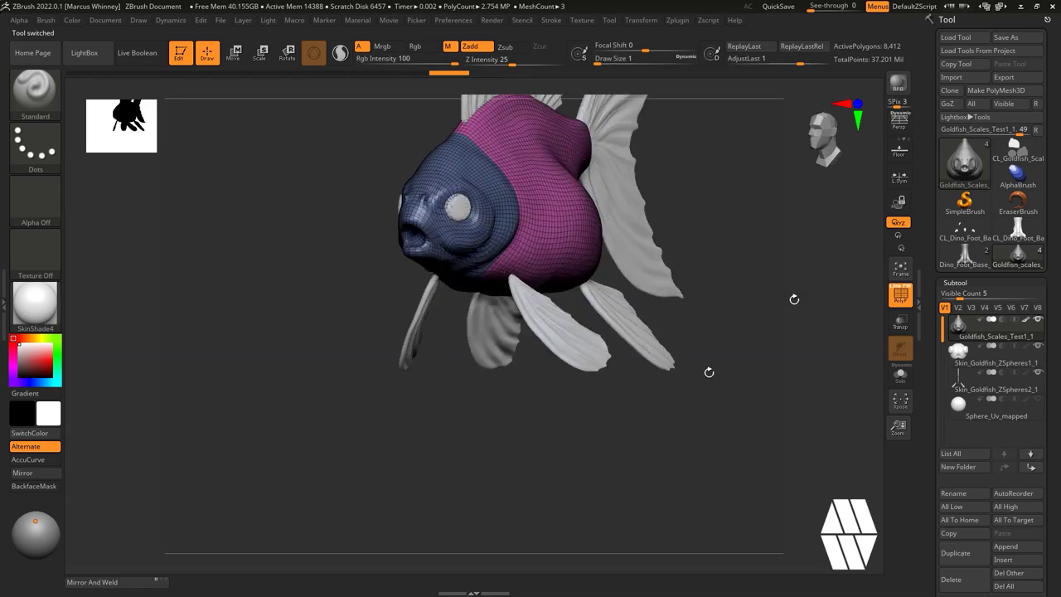
Return to the flattened clone, show its whole UV layout from the front, and bring up the UV Master options.
click(1026, 149)
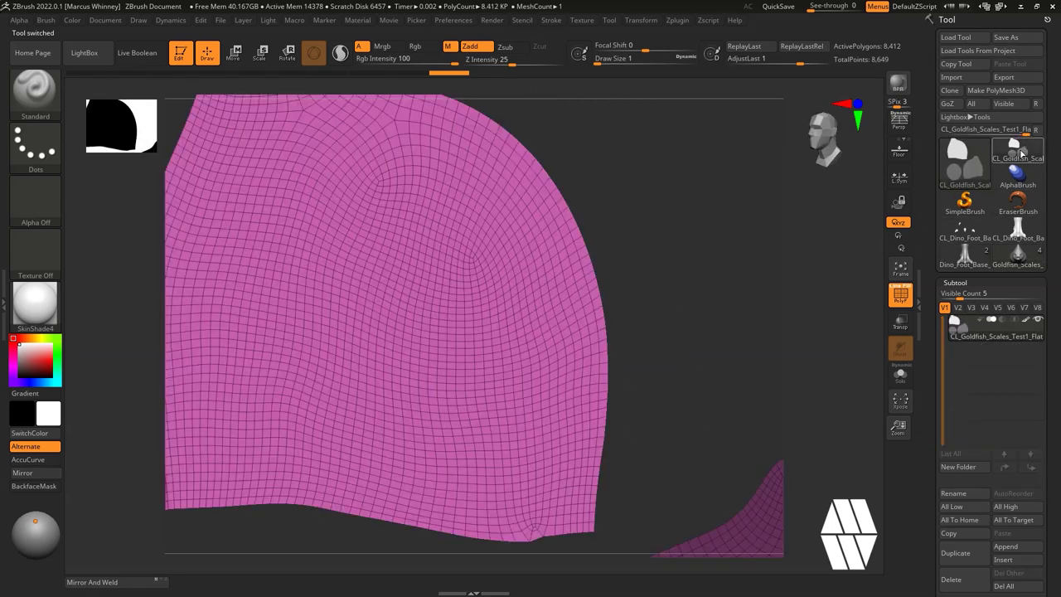
shift+drag(723, 325, 722, 319)
click(677, 20)
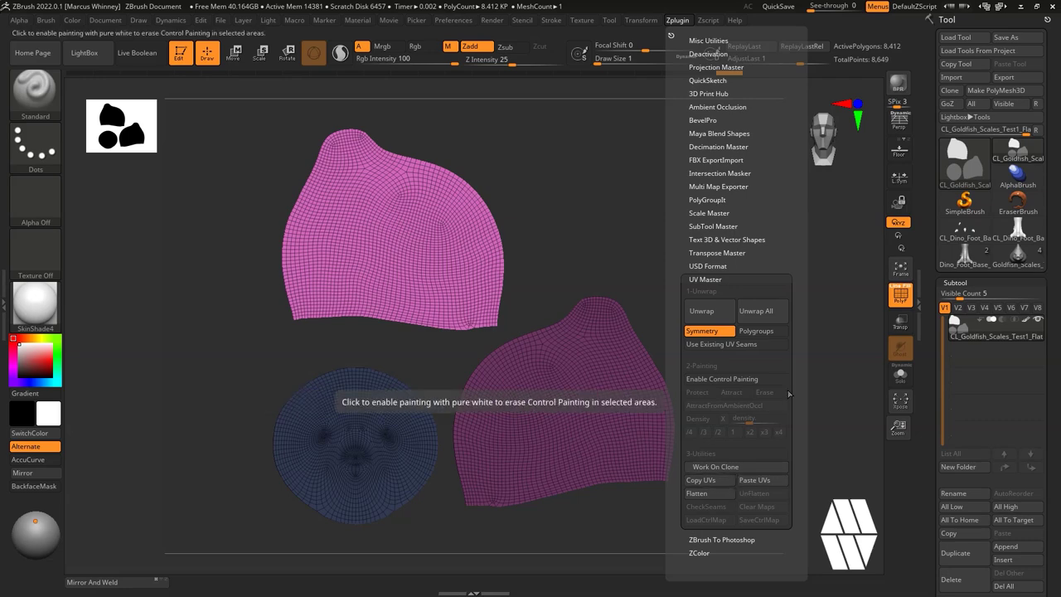
Switch to the complete Goldfish_Scales_Test1_1 tool, frame its body from the side, and bring up UV Master's Paste UVs option.
click(1012, 253)
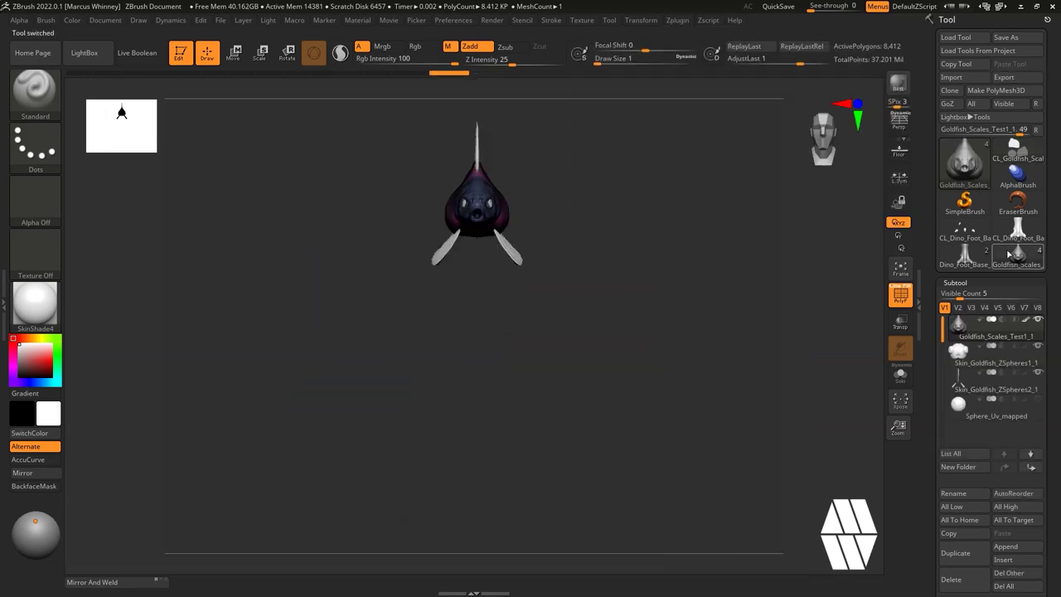
key(f)
drag(678, 294, 772, 261)
click(677, 20)
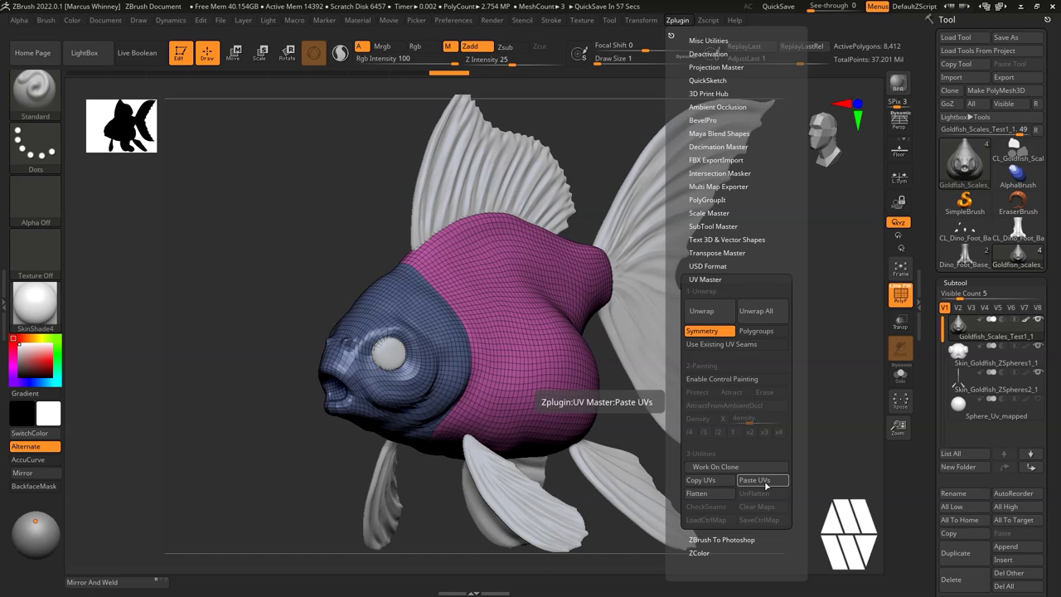
drag(810, 284, 770, 300)
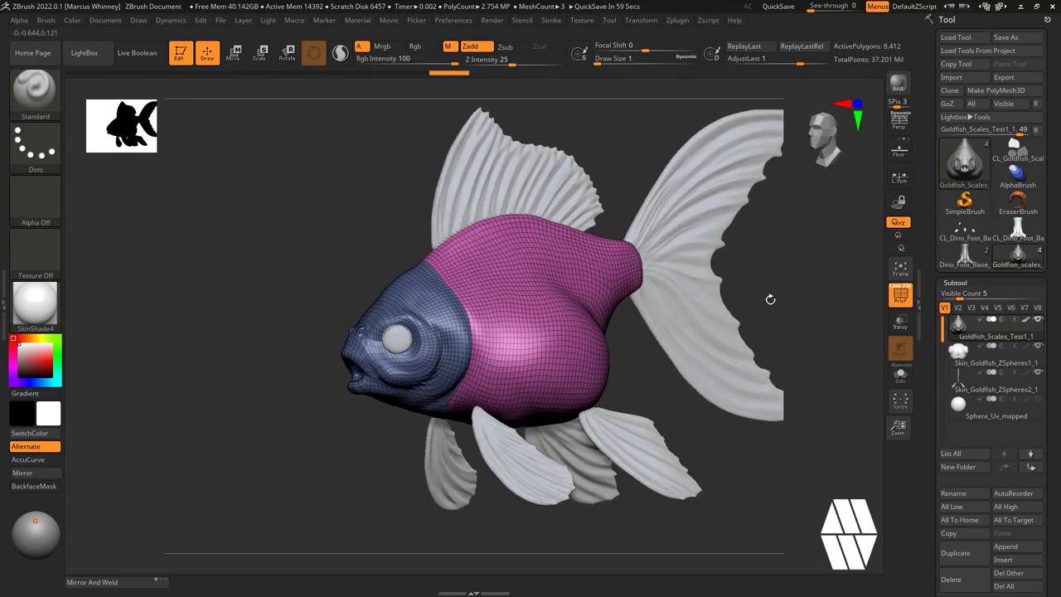
drag(770, 299, 749, 276)
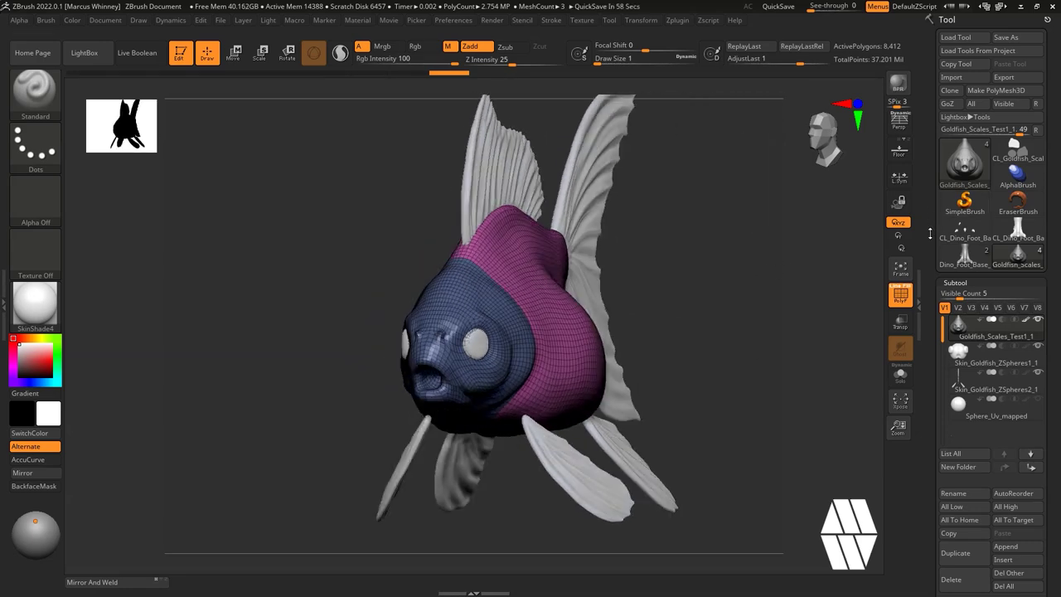
drag(929, 251, 931, 194)
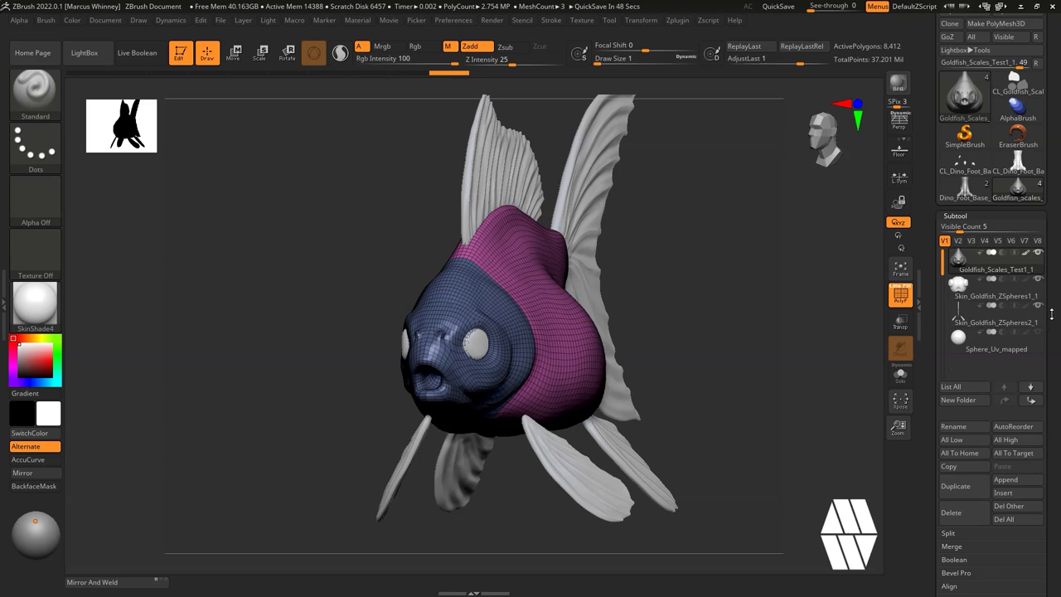
scroll(1051, 313, down, 5)
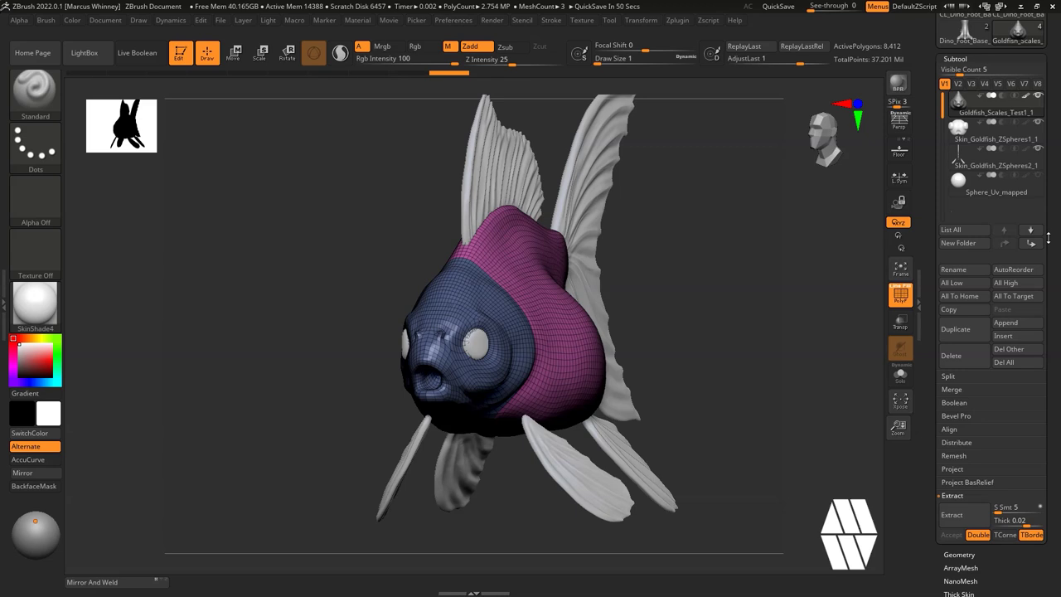
click(677, 20)
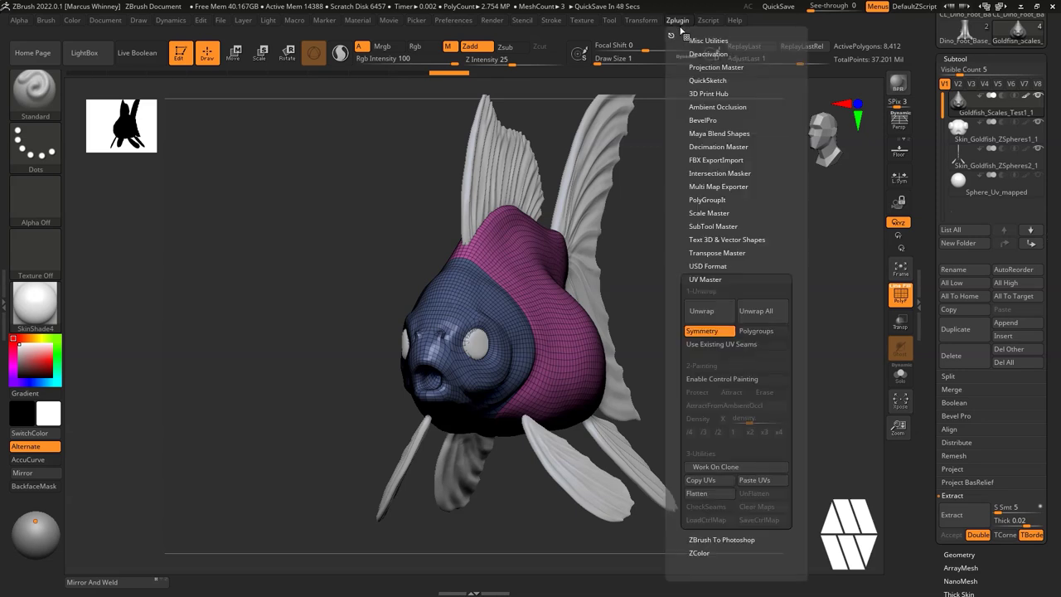
click(677, 20)
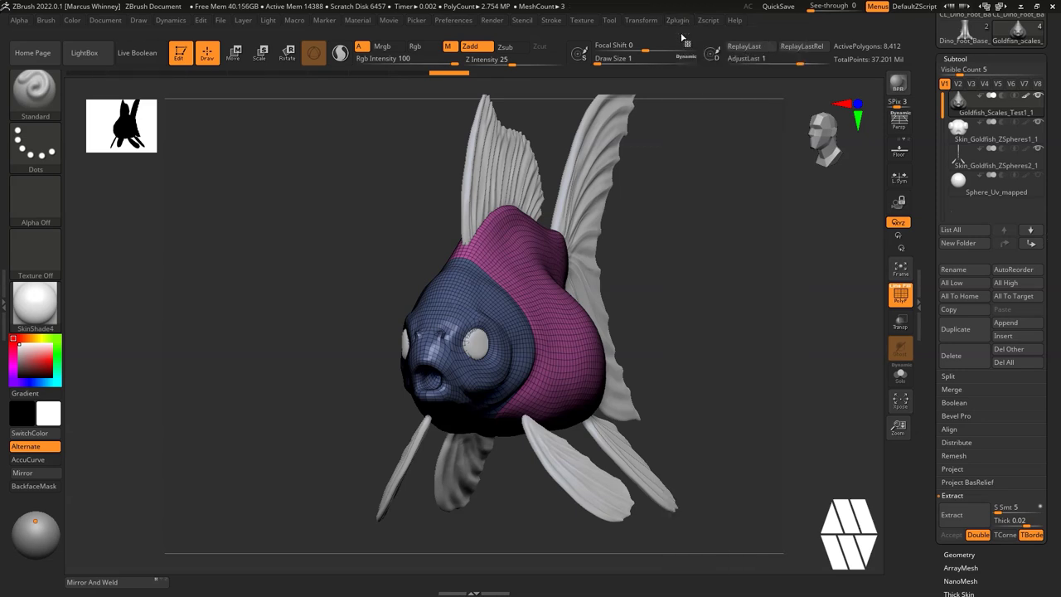
Raise the goldfish body to subdivision level 7 and turn off the polyframe display.
scroll(1019, 270, down, 5)
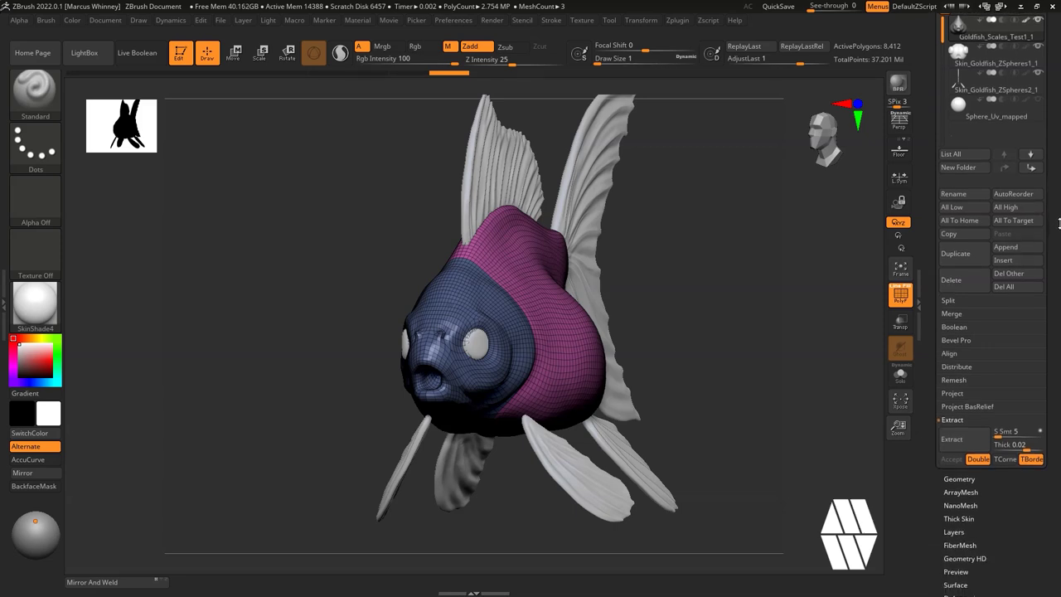
scroll(1008, 364, down, 1)
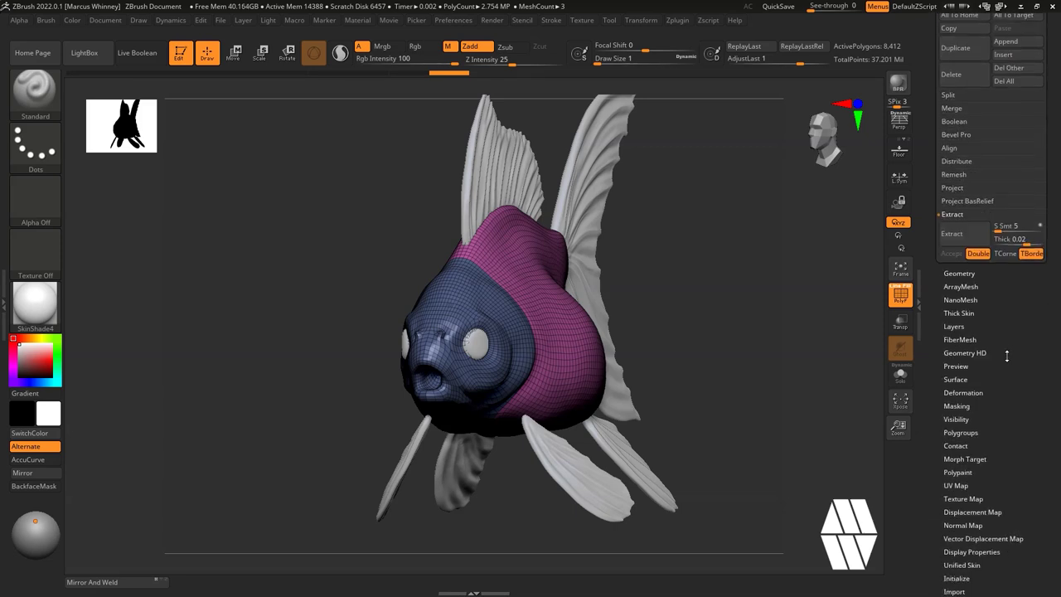
drag(694, 342, 799, 284)
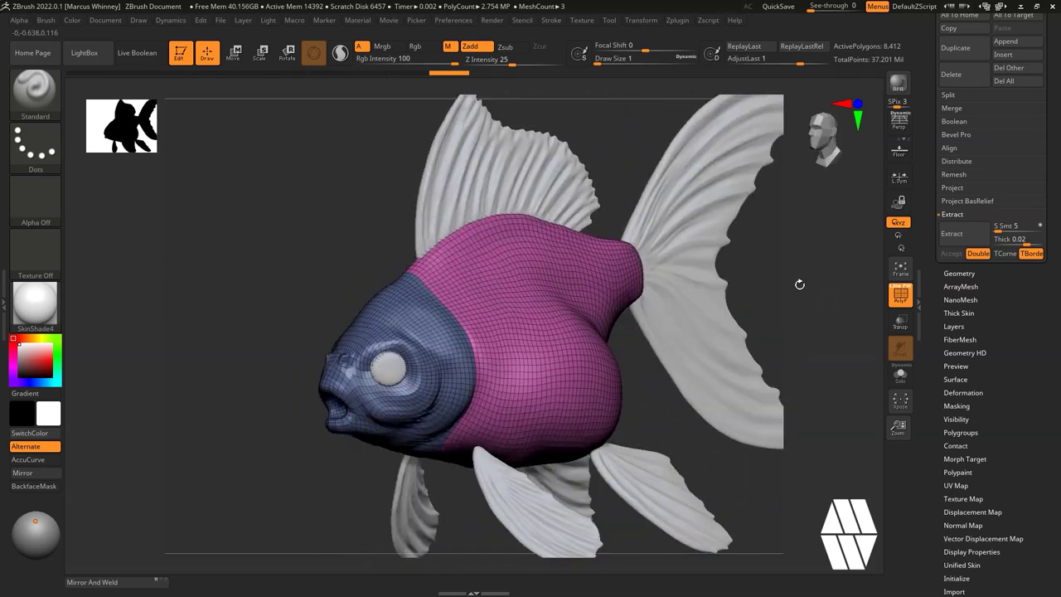
click(959, 272)
drag(956, 63, 978, 55)
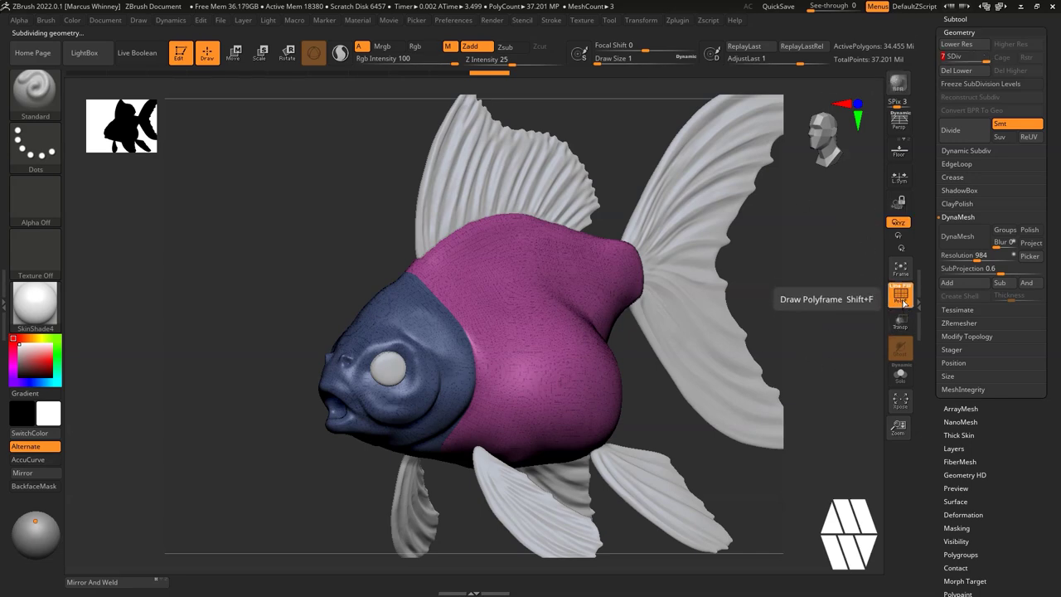
click(900, 295)
Activate surface noise on the goldfish body to open NoiseMaker.
scroll(996, 438, down, 1)
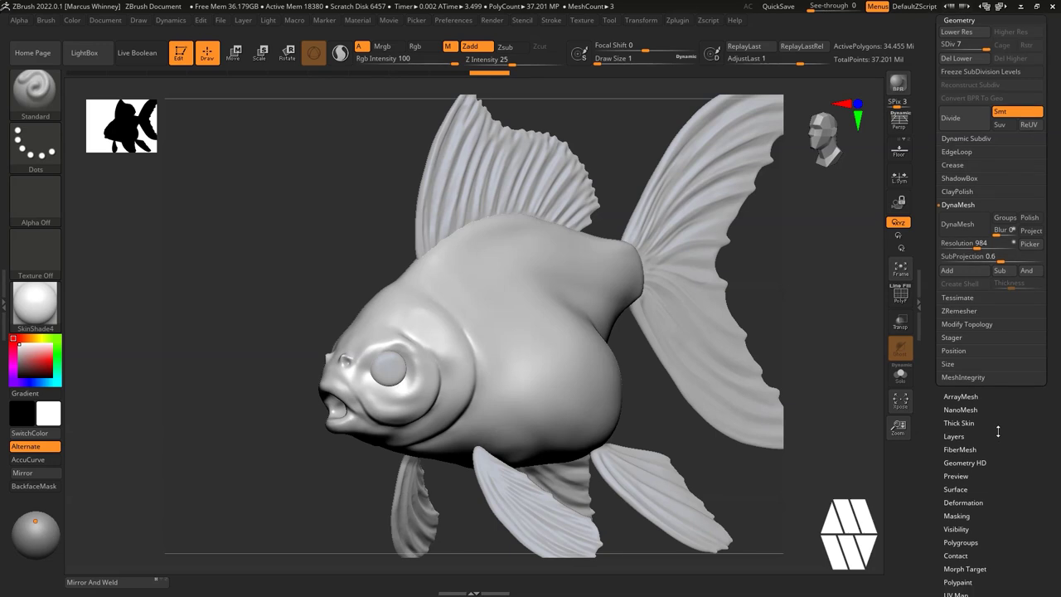
scroll(996, 439, down, 6)
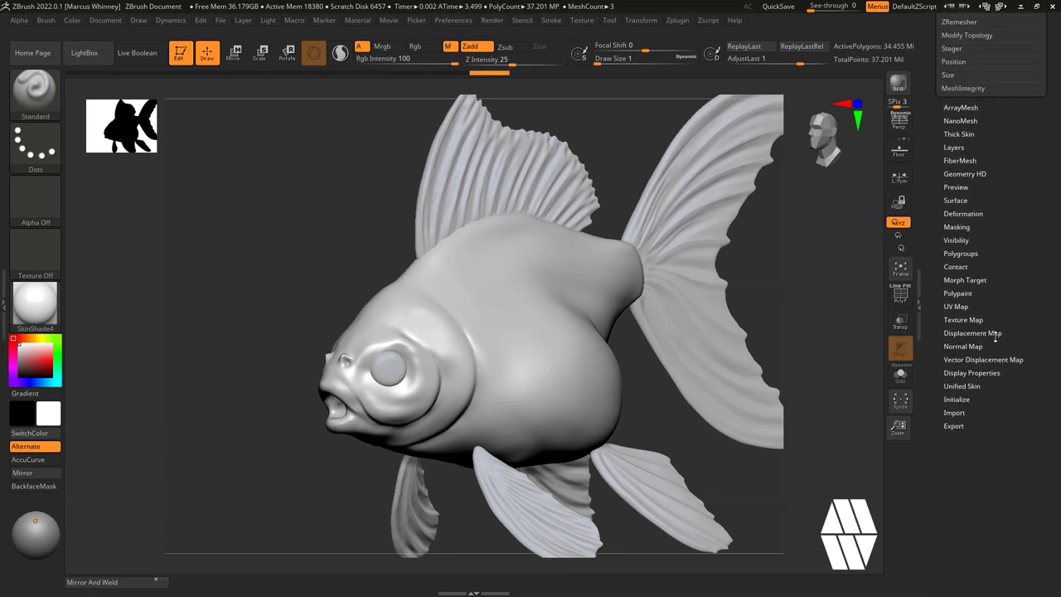
scroll(955, 220, up, 1)
click(955, 221)
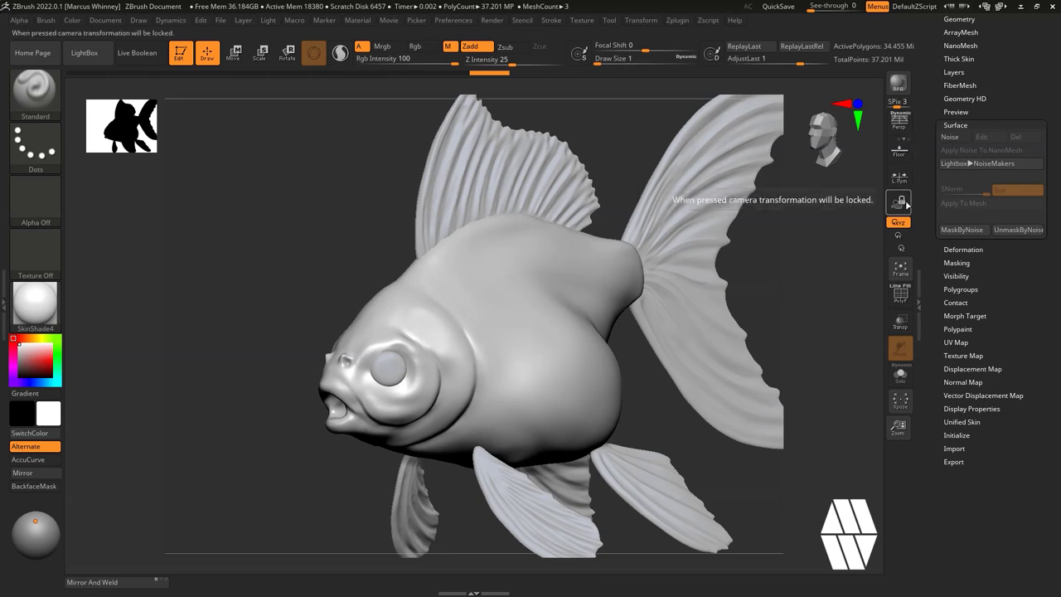
click(957, 139)
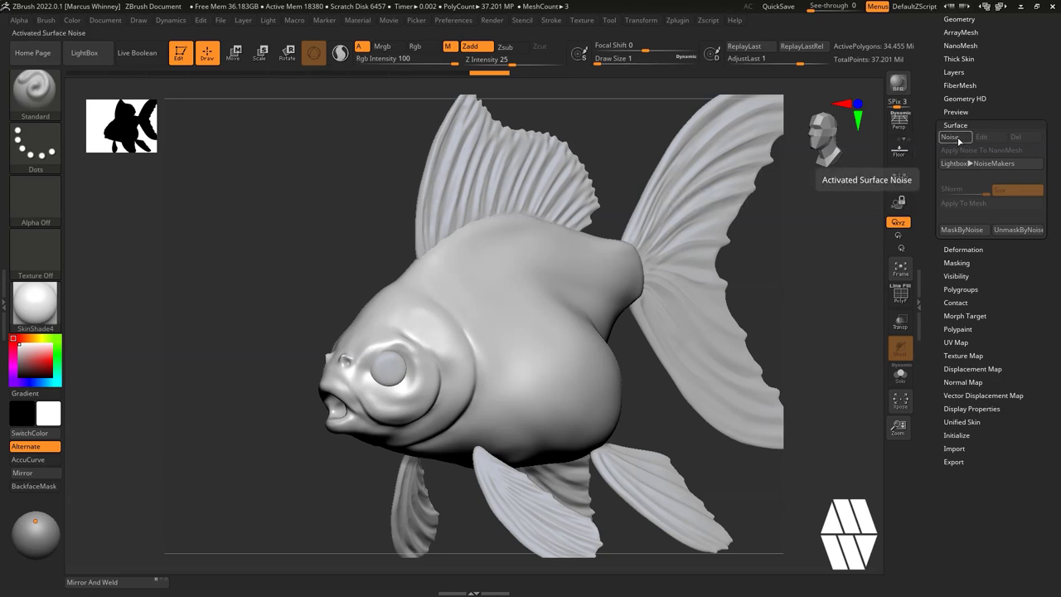
click(957, 139)
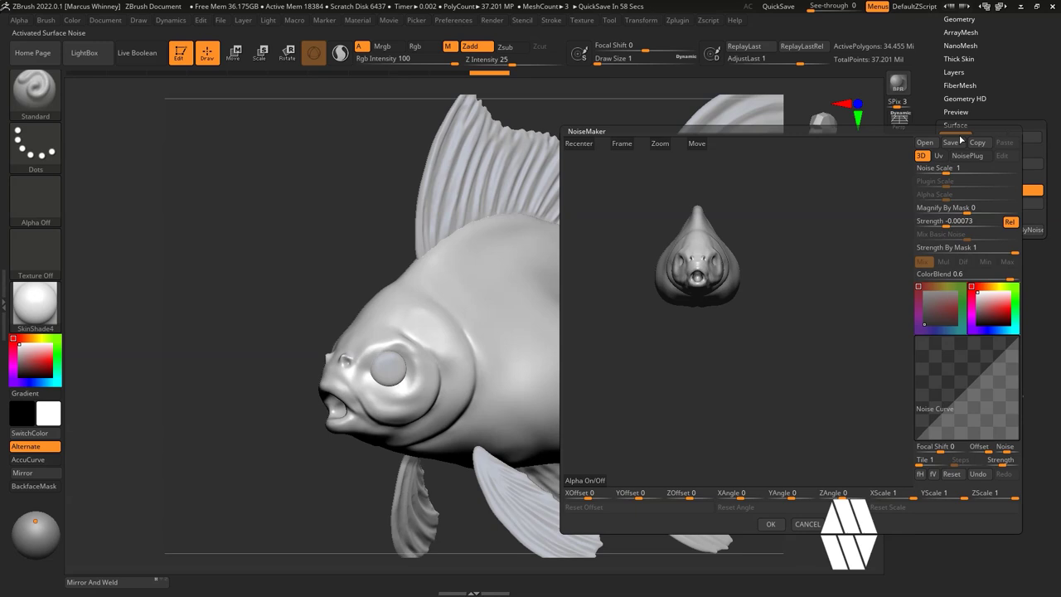
Apply the noise by UV instead of 3D and set the Noise Scale to 0.73623.
drag(788, 272, 862, 289)
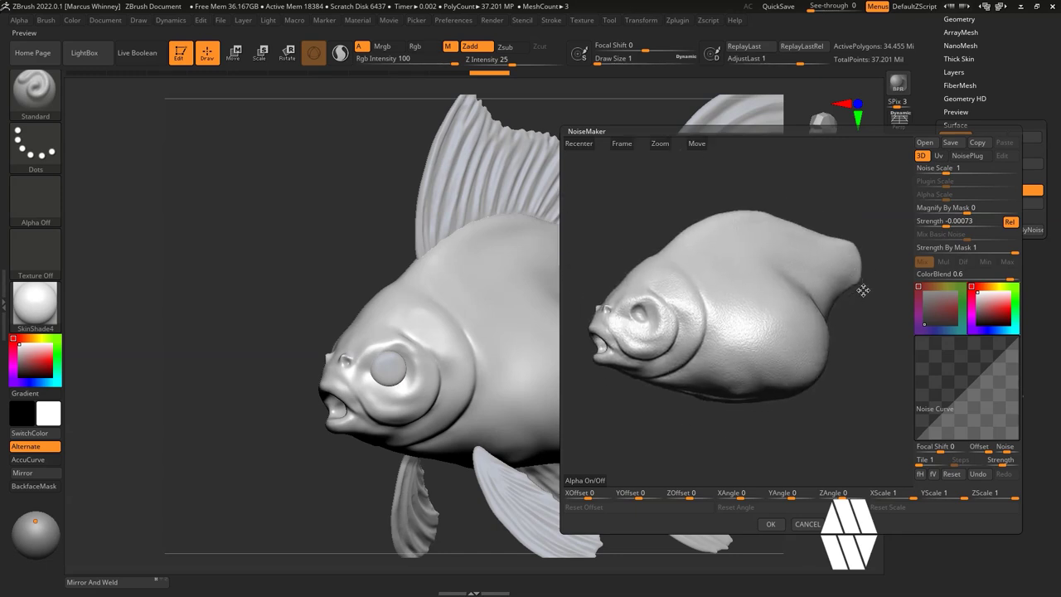
drag(693, 142, 655, 144)
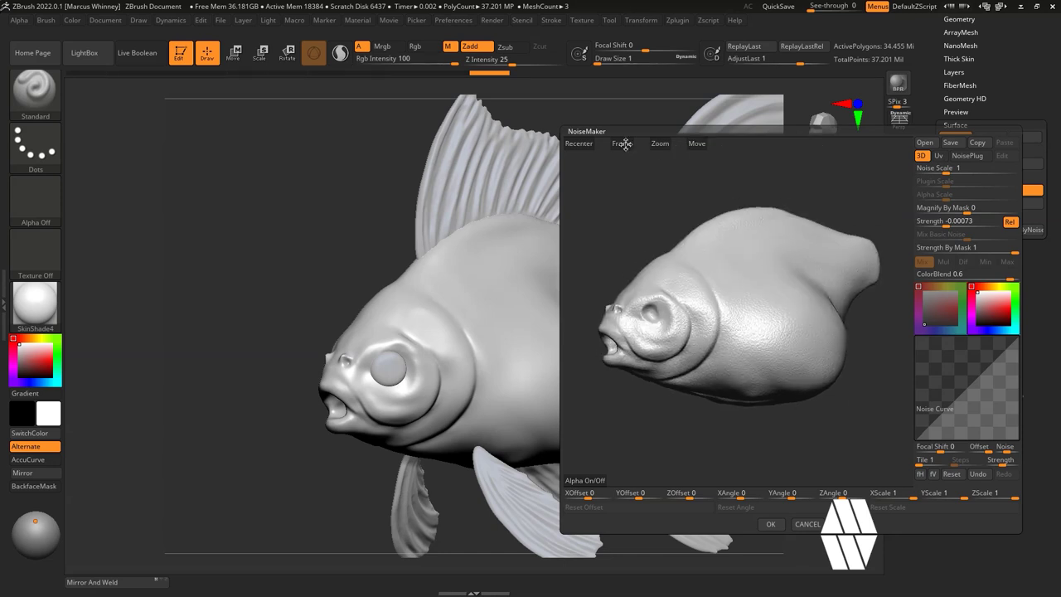
click(621, 144)
click(578, 143)
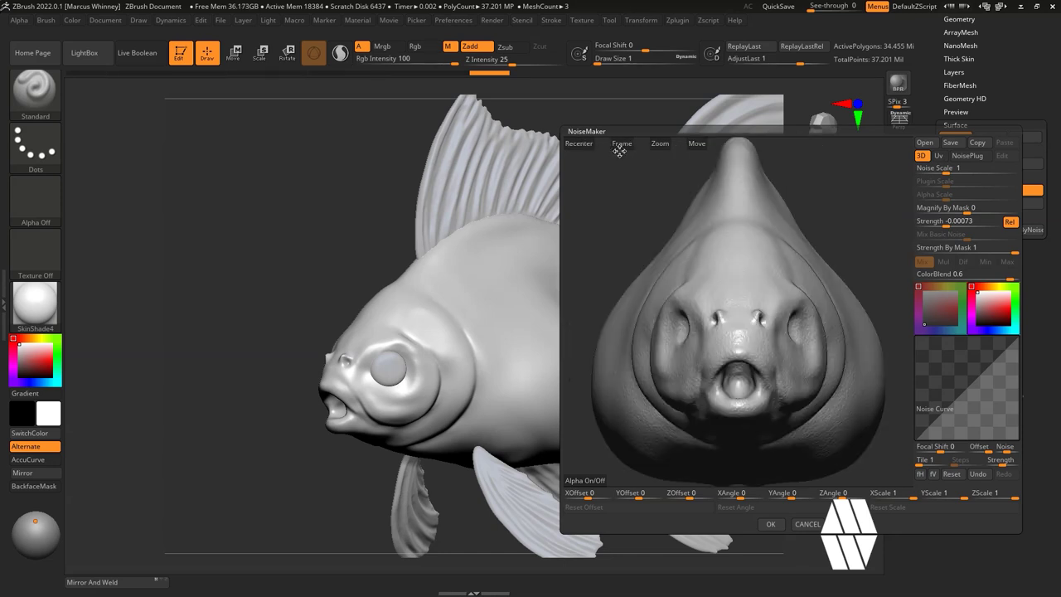
drag(835, 201, 817, 204)
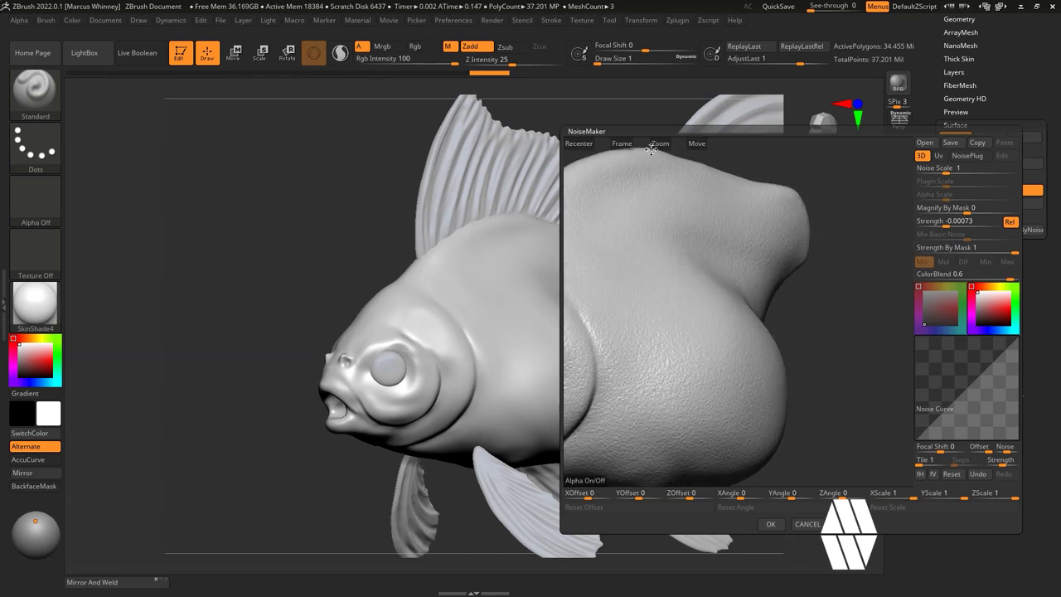
click(621, 143)
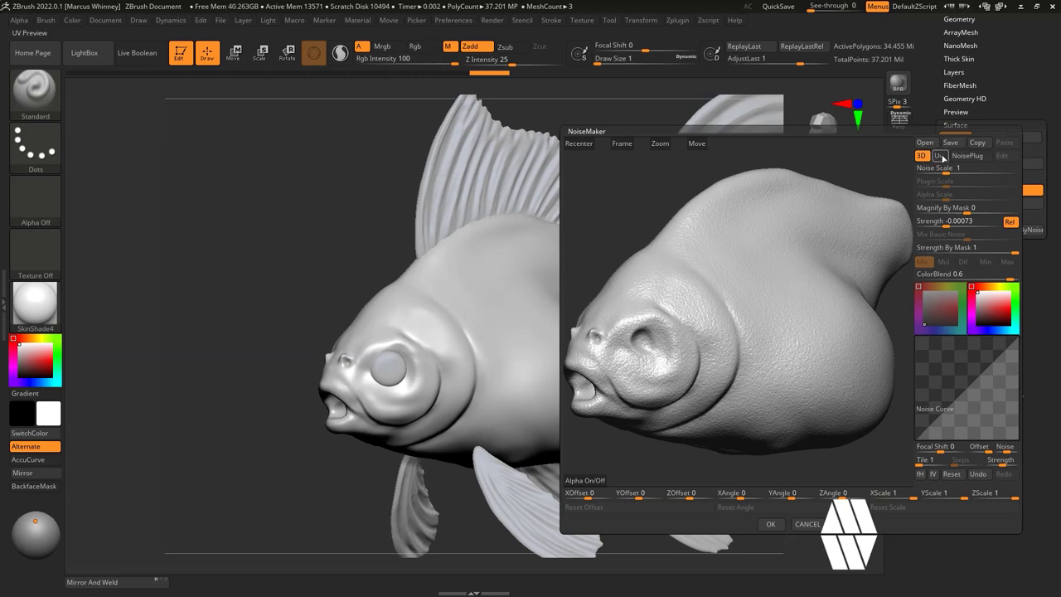
click(940, 157)
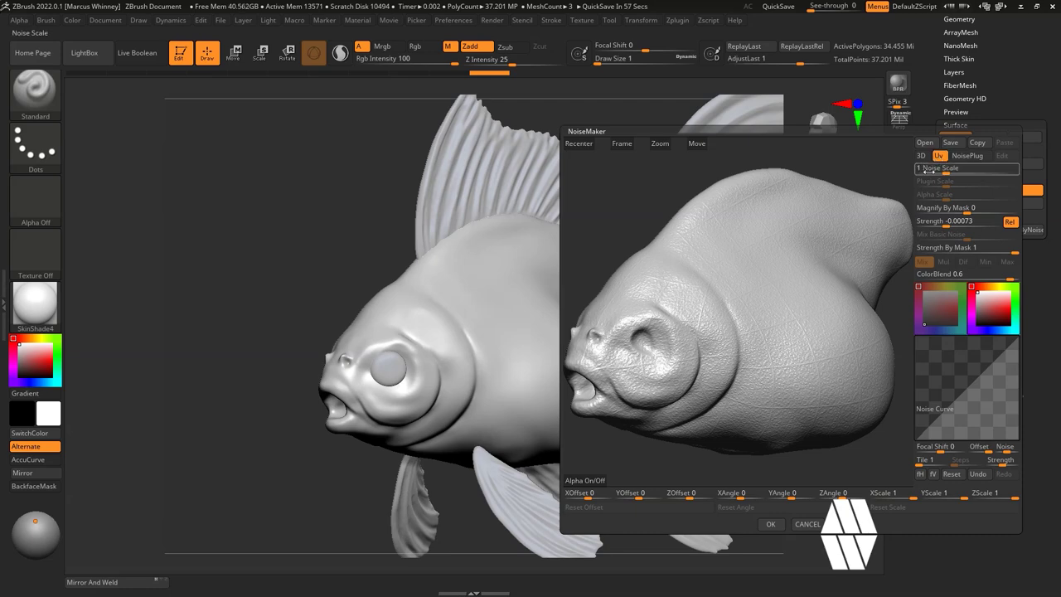
click(943, 169)
mouse_move(943, 170)
mouse_down()
mouse_move(912, 175)
mouse_move(959, 169)
mouse_move(922, 169)
mouse_up()
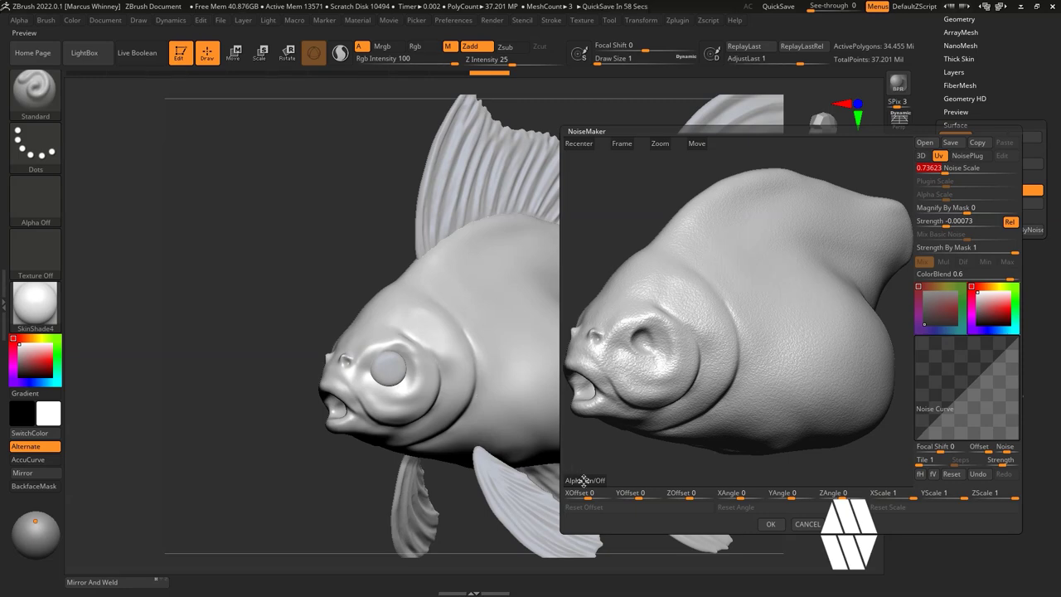
Load the ScaleTiled02.jpg tileable texture as the alpha for the surface noise.
click(583, 480)
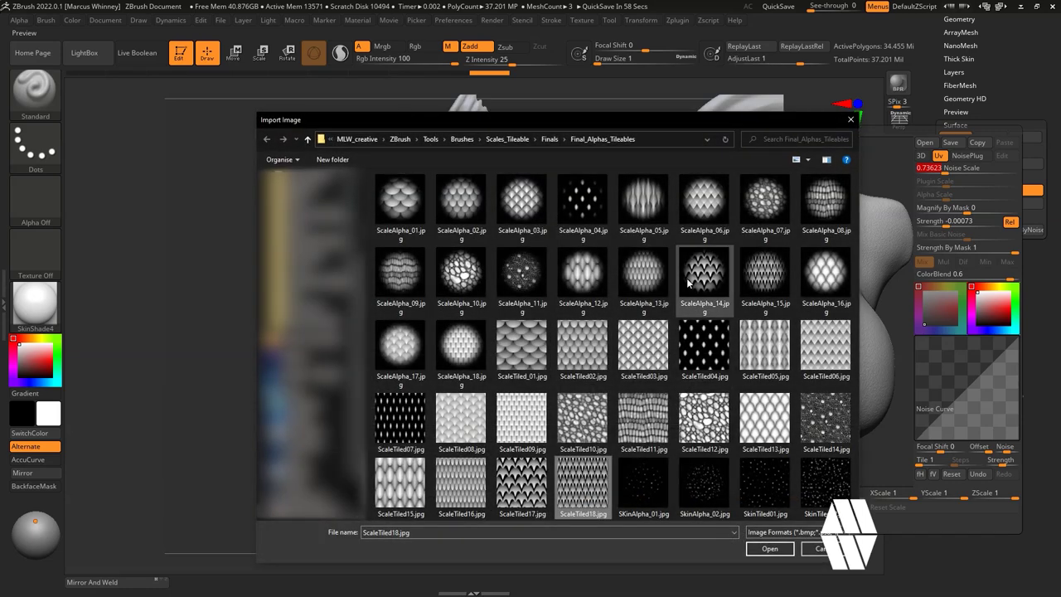
drag(604, 121, 552, 75)
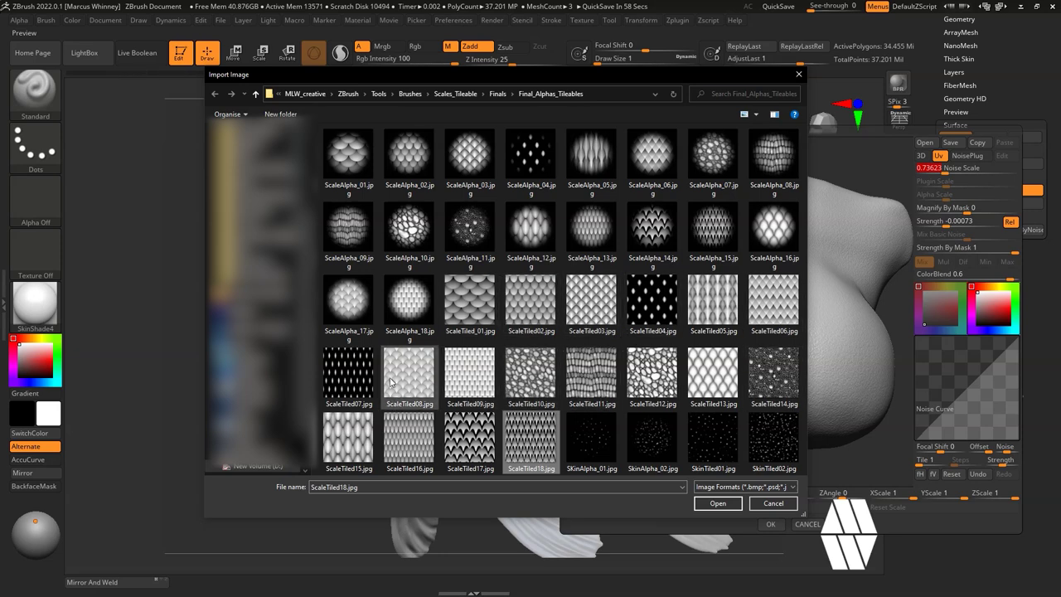
click(530, 300)
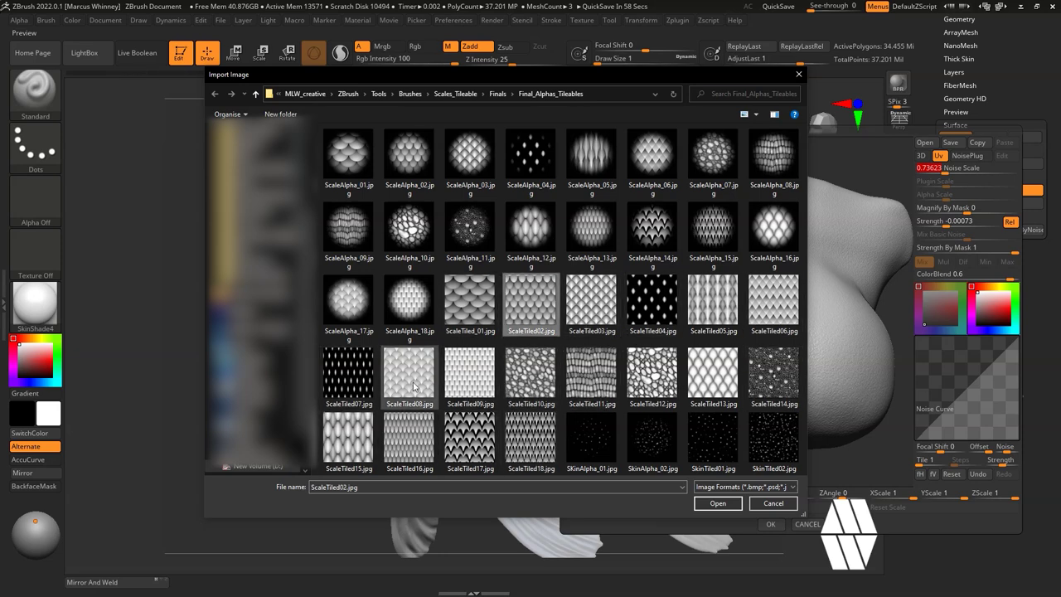
click(717, 504)
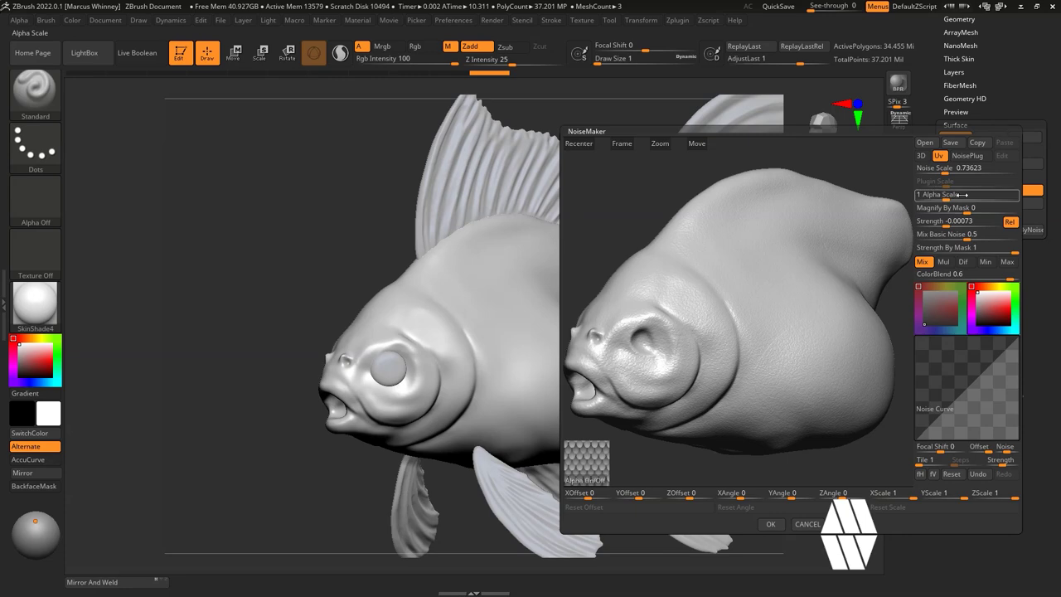
Set the noise's Noise Scale to 0, Strength to -0.02458, Mix Basic Noise to 0 and Alpha Scale to 0.12563.
drag(941, 169, 934, 221)
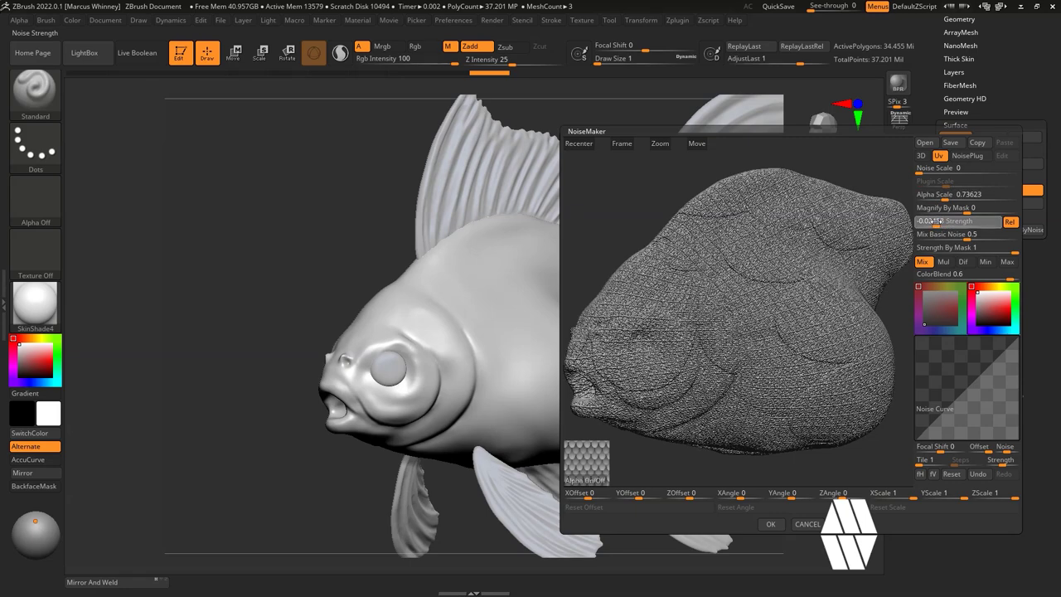
click(936, 221)
drag(968, 239, 914, 237)
drag(949, 195, 937, 197)
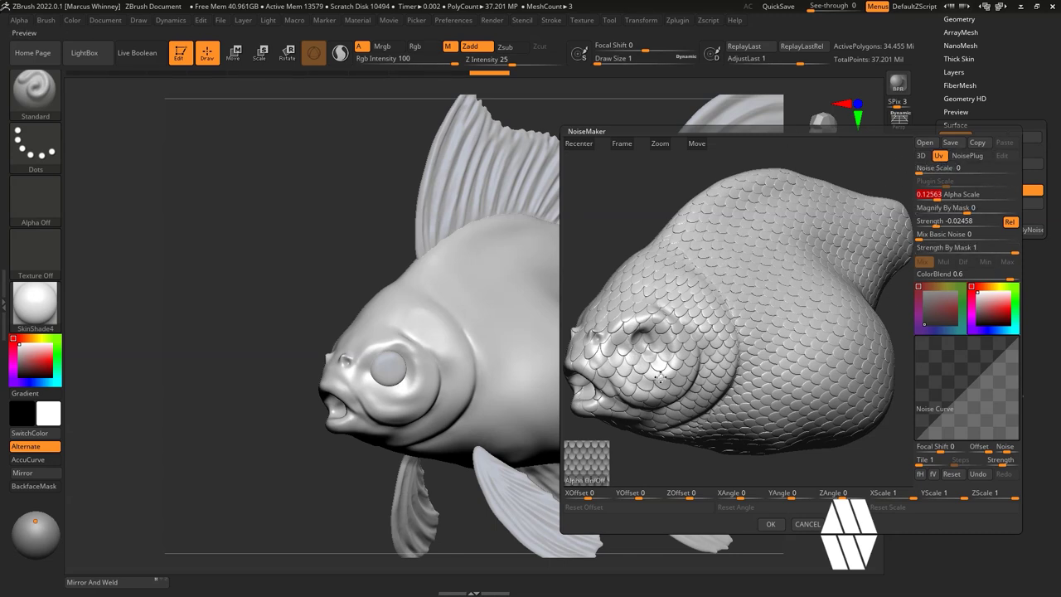
Try the ScaleTiled12.jpg texture as the noise alpha and examine the pattern on the preview body.
click(574, 476)
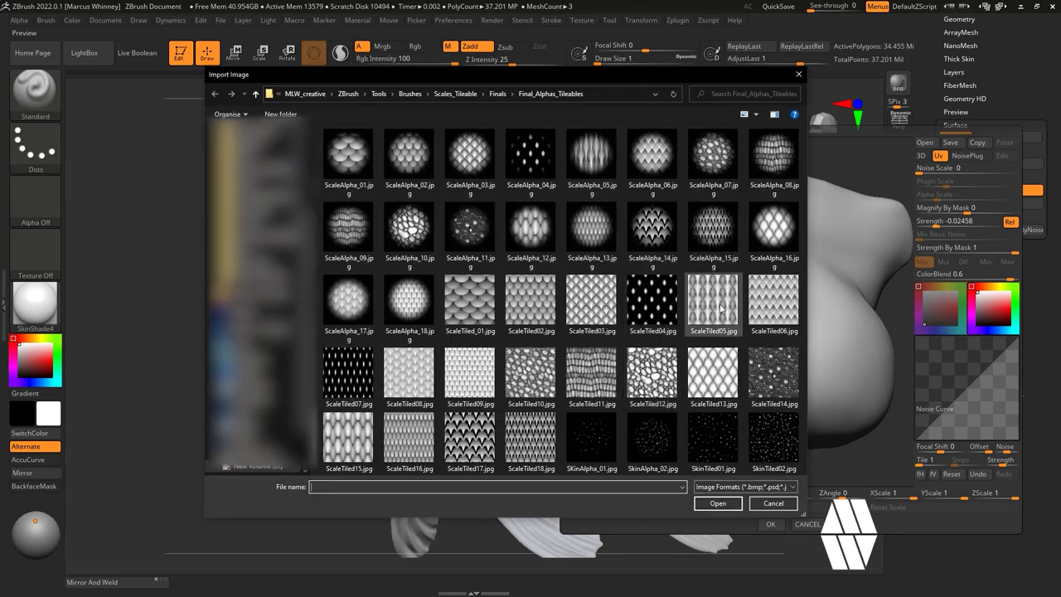
click(651, 375)
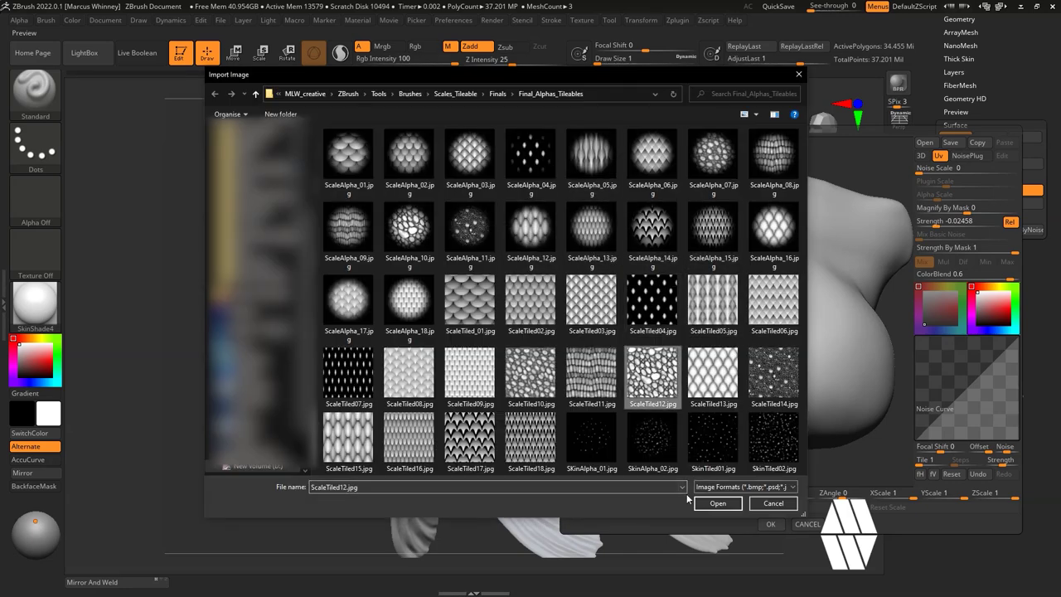
click(718, 503)
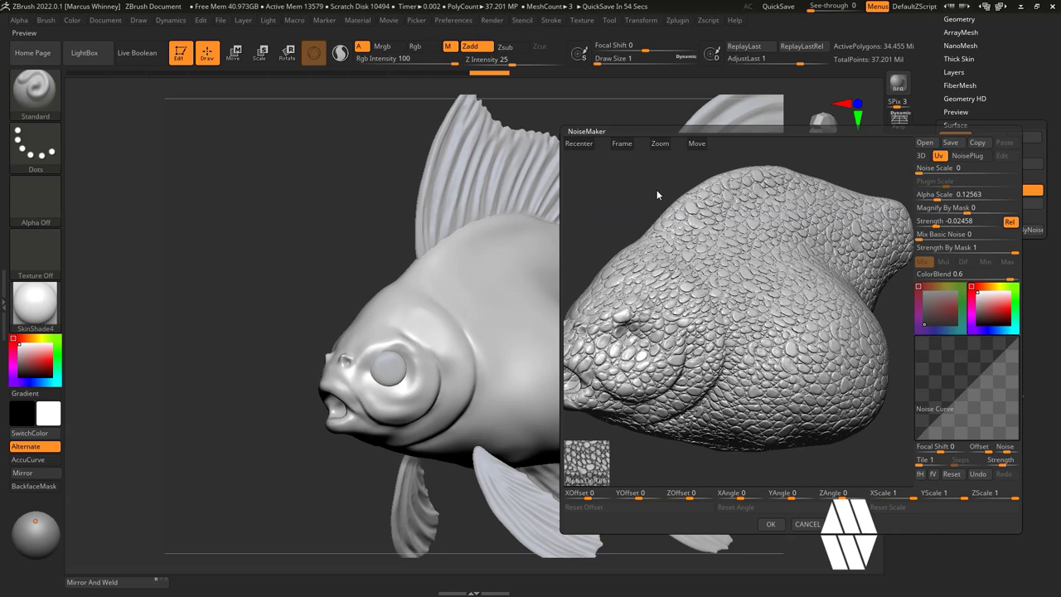
drag(654, 171, 642, 173)
drag(680, 212, 689, 222)
drag(682, 185, 651, 184)
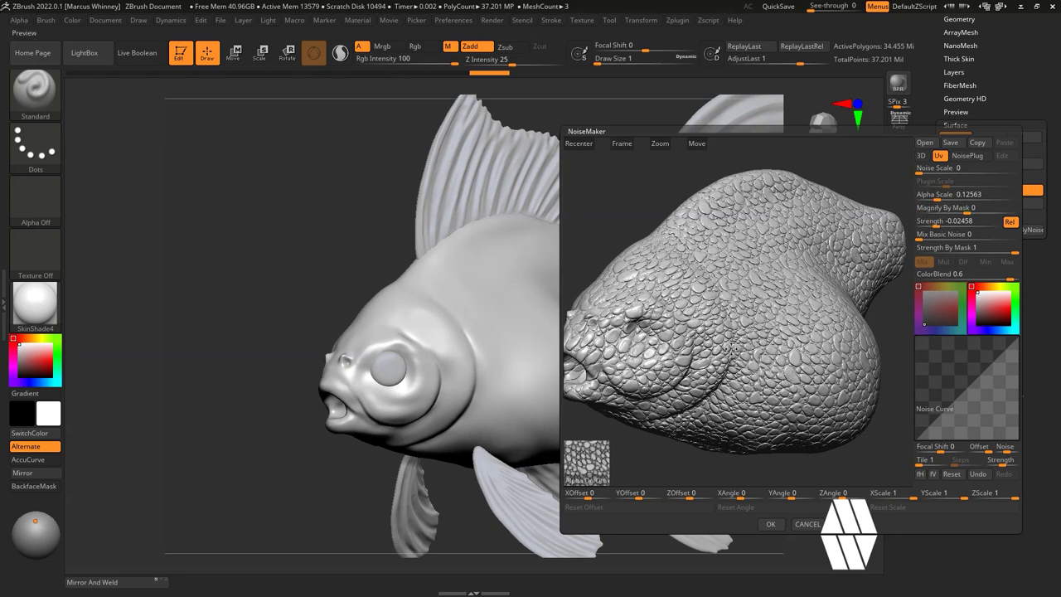
Load ScaleTiled02.jpg as the noise alpha again and turn the preview to check the scales.
click(598, 472)
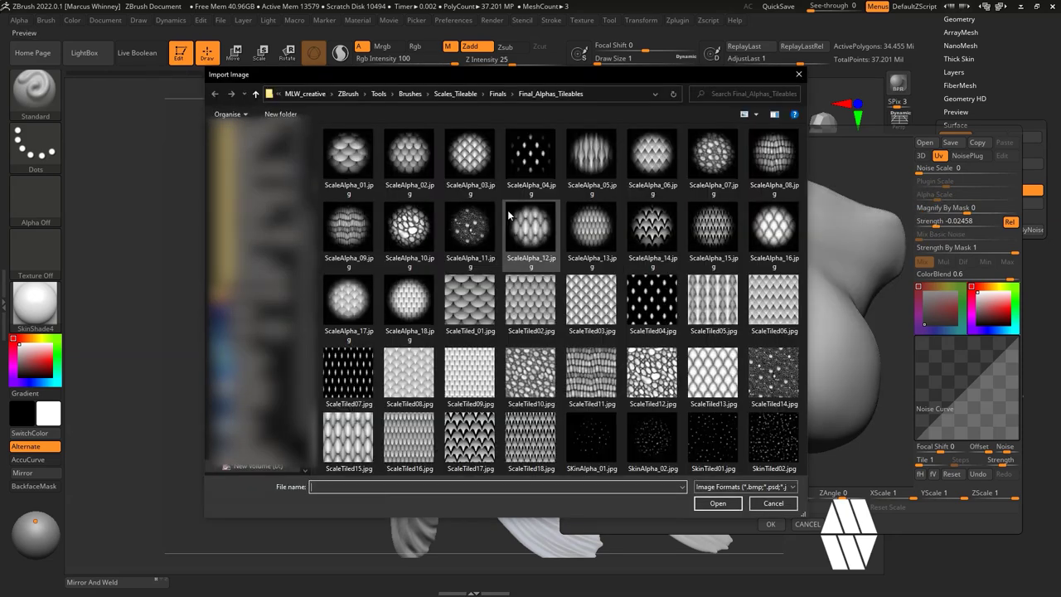
double_click(530, 300)
drag(681, 162, 642, 175)
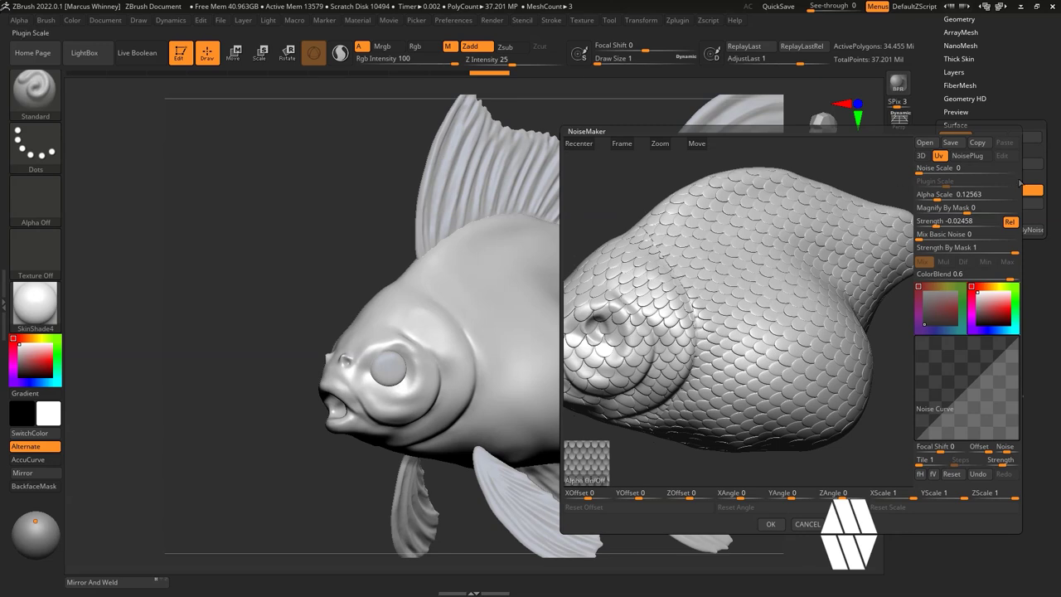
Enter -0.02458 as the noise Strength and accept the scale noise on the goldfish body.
click(947, 222)
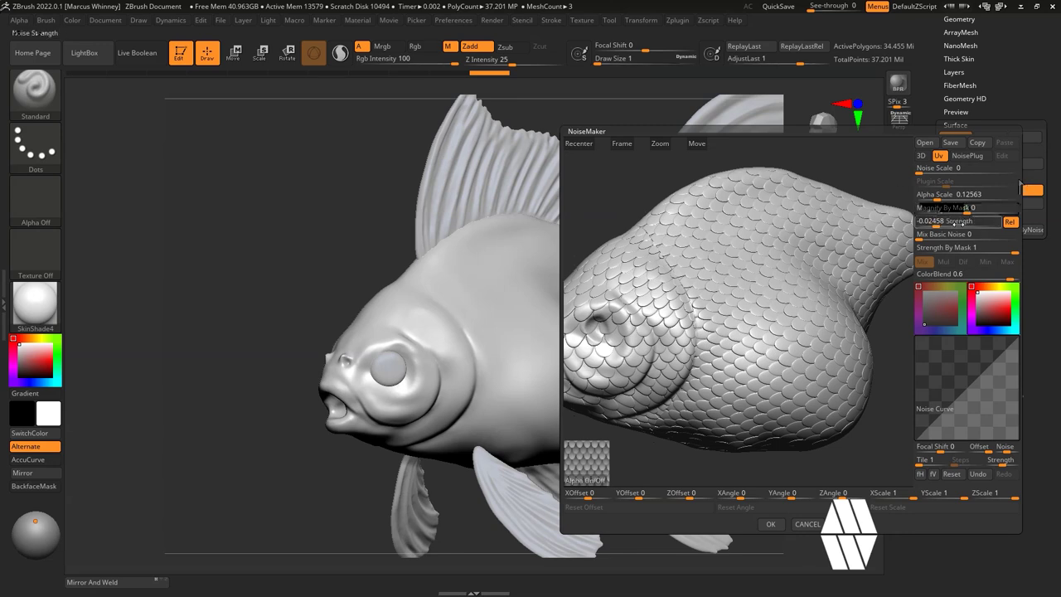
double_click(932, 222)
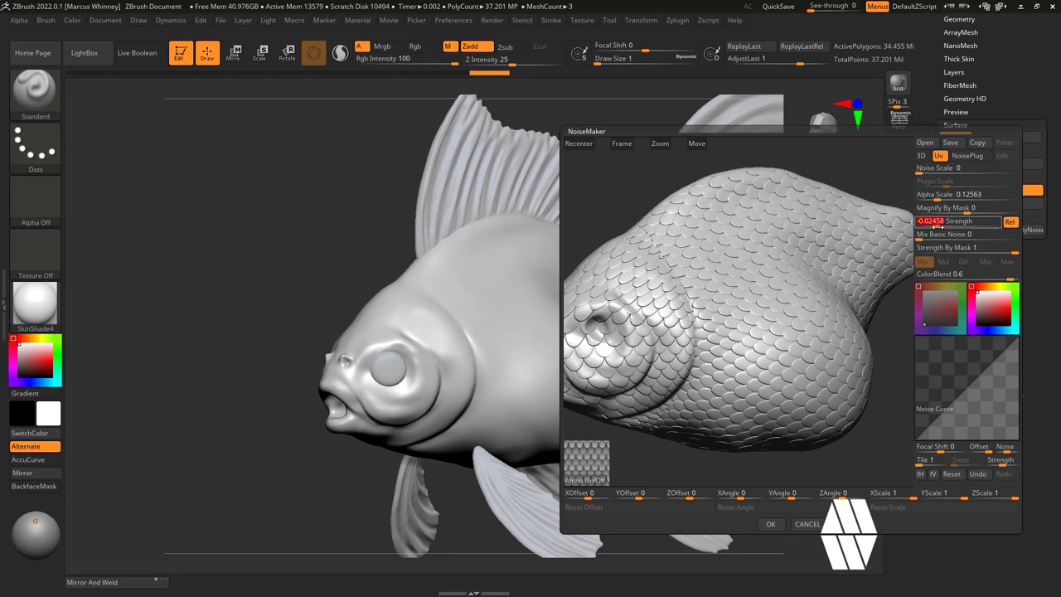
key(Return)
click(770, 524)
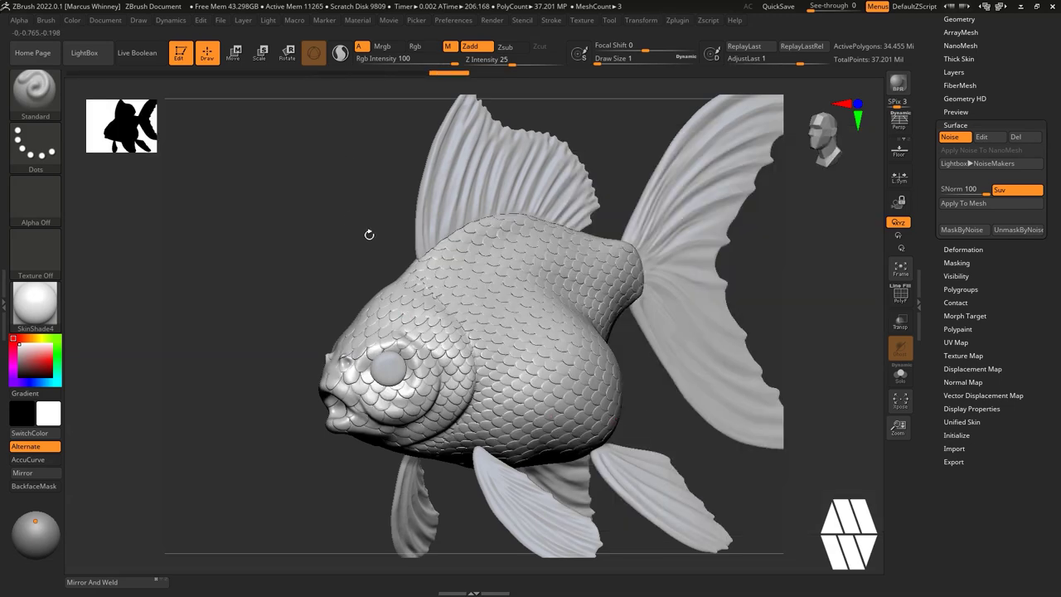
Try applying the surface noise to the body mesh with SNorm at 100, inspect the scales and undo it.
mouse_move(332, 199)
alt+mouse_down()
mouse_move(348, 180)
mouse_move(355, 191)
mouse_move(335, 163)
mouse_move(572, 231)
alt+mouse_up()
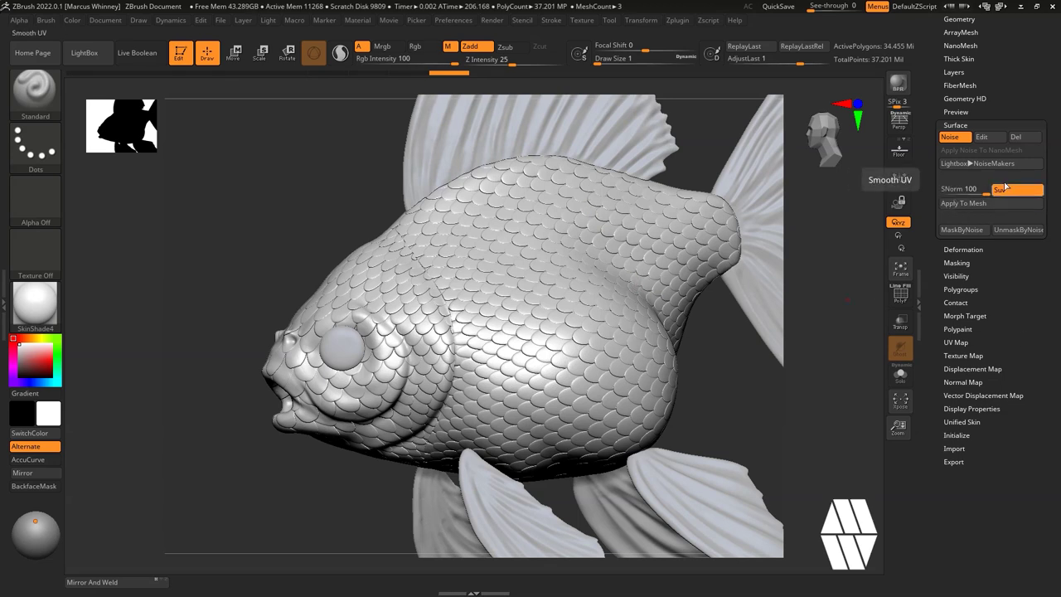
drag(985, 189, 987, 189)
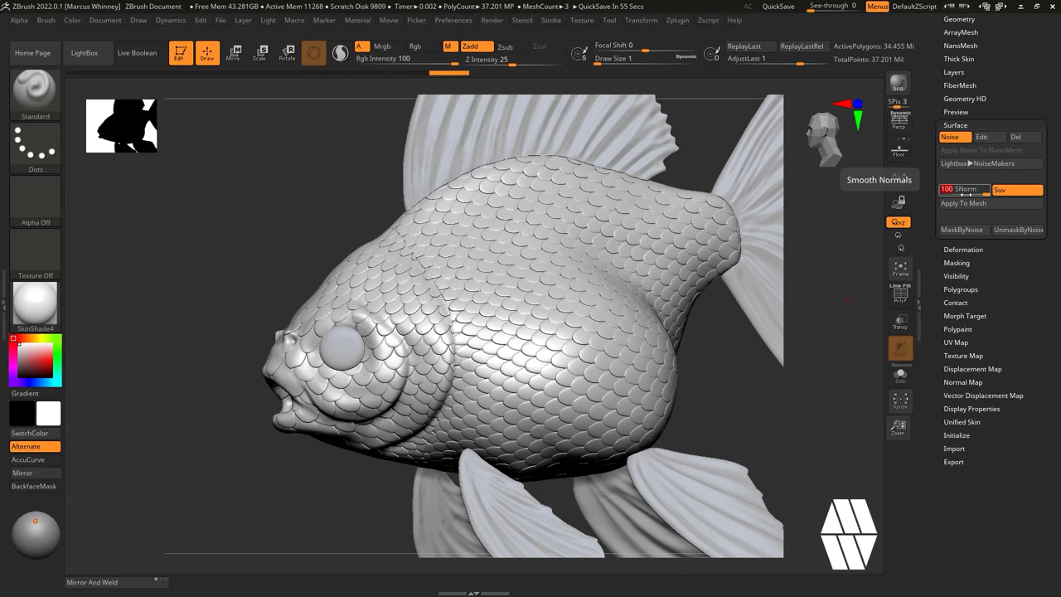
click(954, 207)
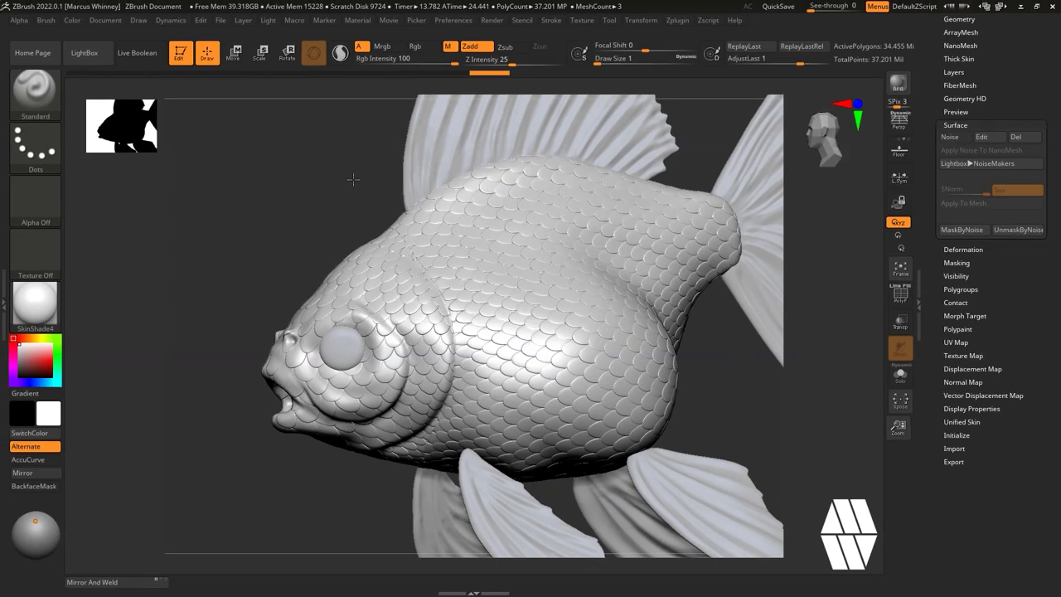
drag(353, 178, 339, 182)
ctrl+right_drag(313, 175, 336, 192)
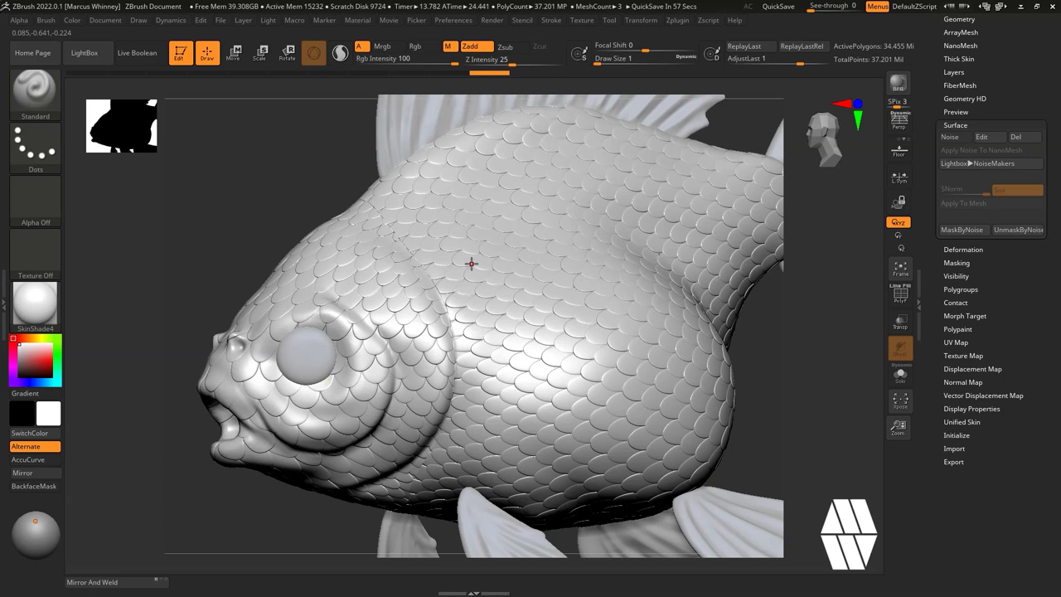
key(ctrl)
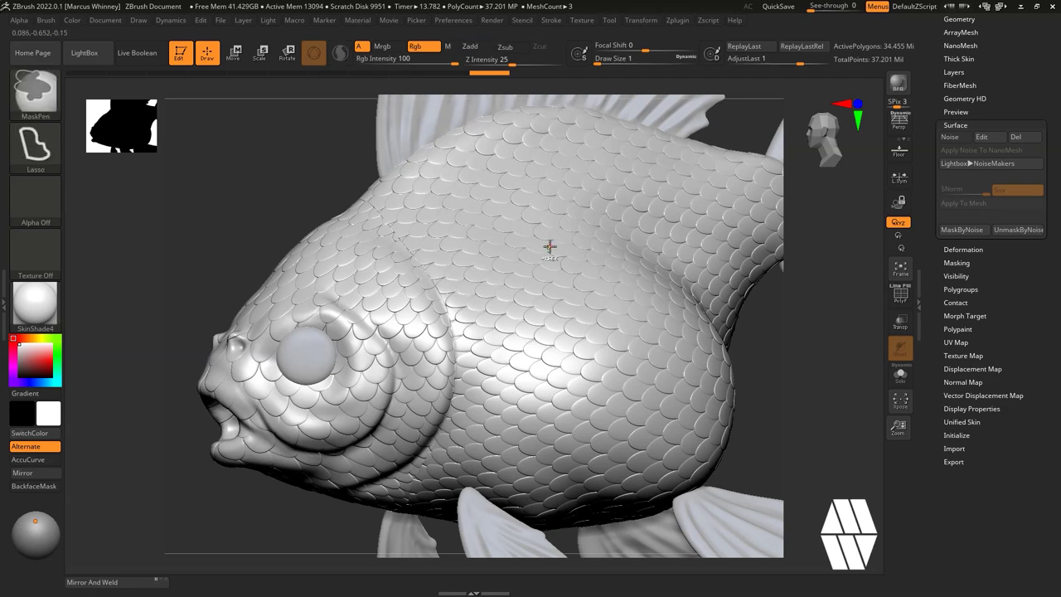
key(ctrl+z)
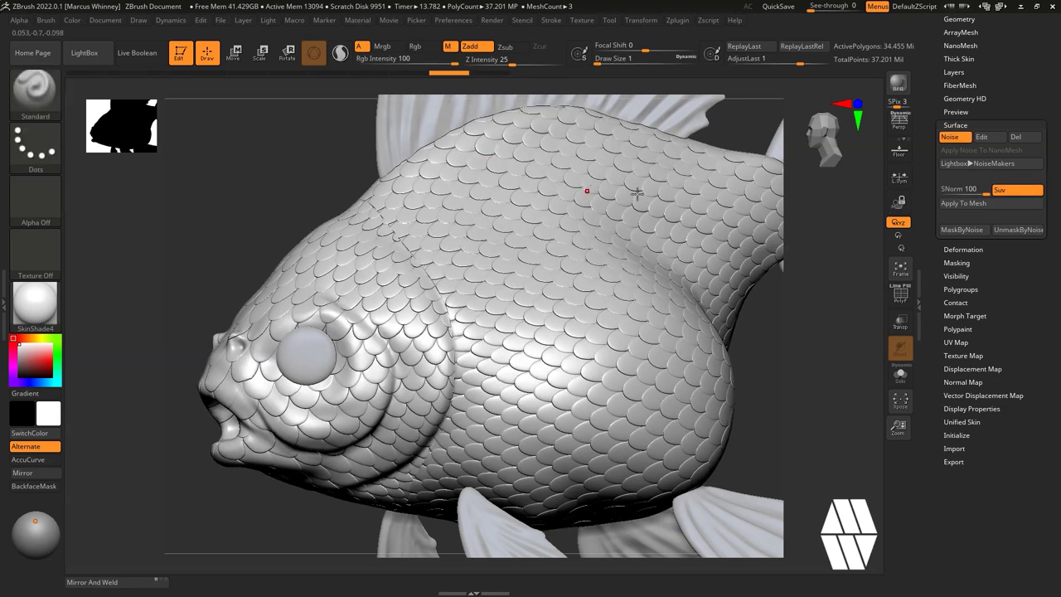
Edit the body's surface noise, set its Strength to -0.05163 and accept the change.
click(988, 139)
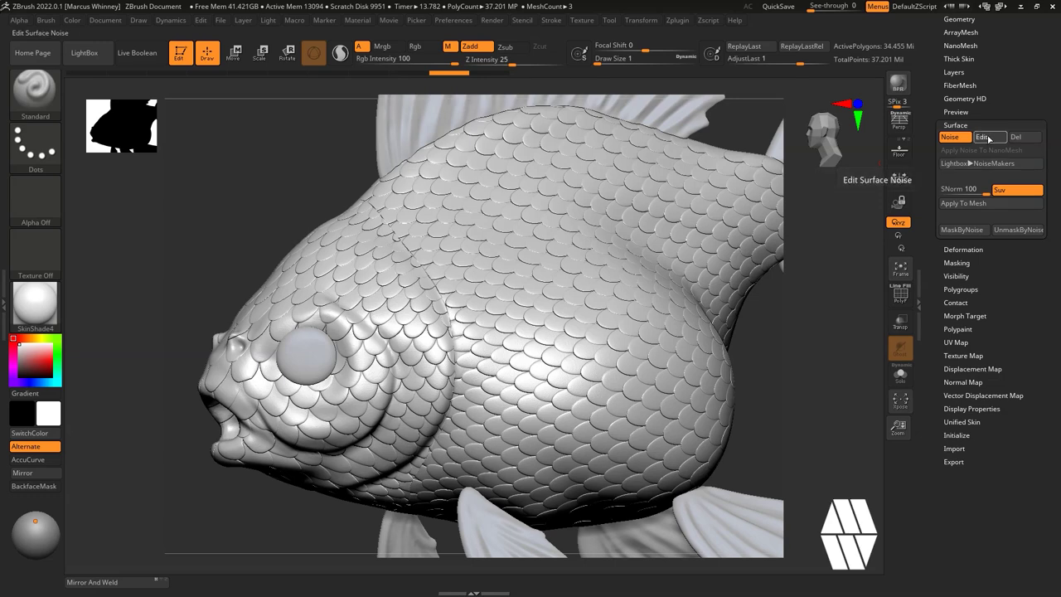
drag(937, 222, 932, 222)
click(932, 222)
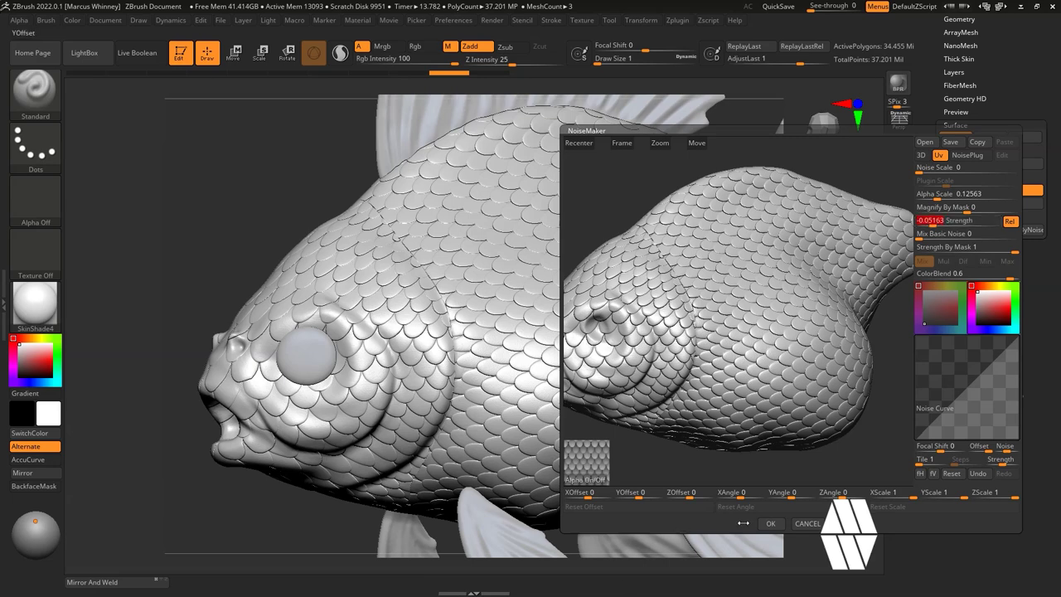
click(770, 523)
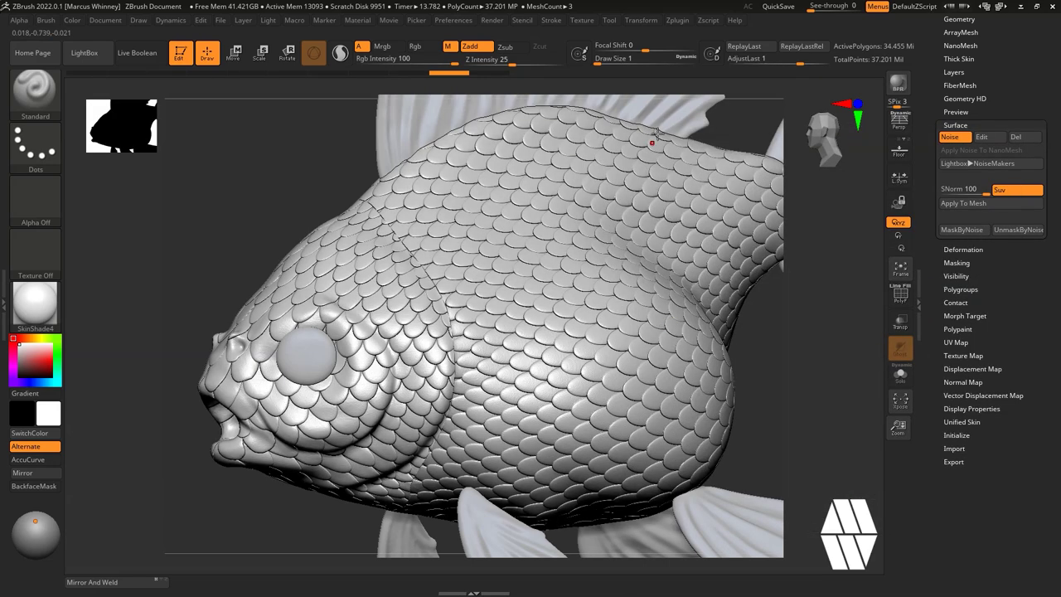
Try applying the strengthened noise to the body mesh, inspect the scales from the side and front, and undo it.
click(973, 205)
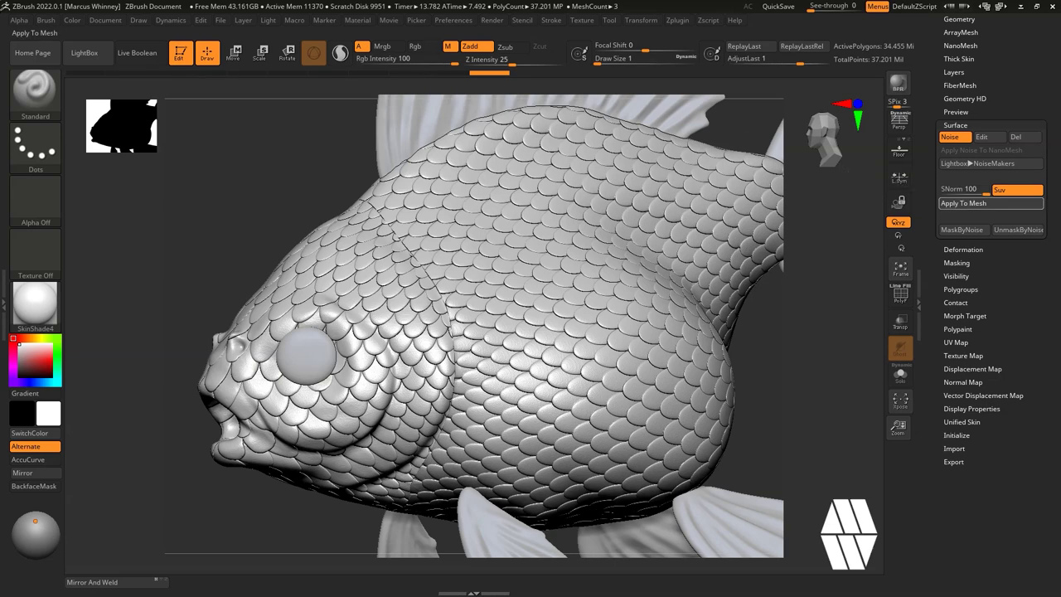
alt+drag(792, 339, 654, 332)
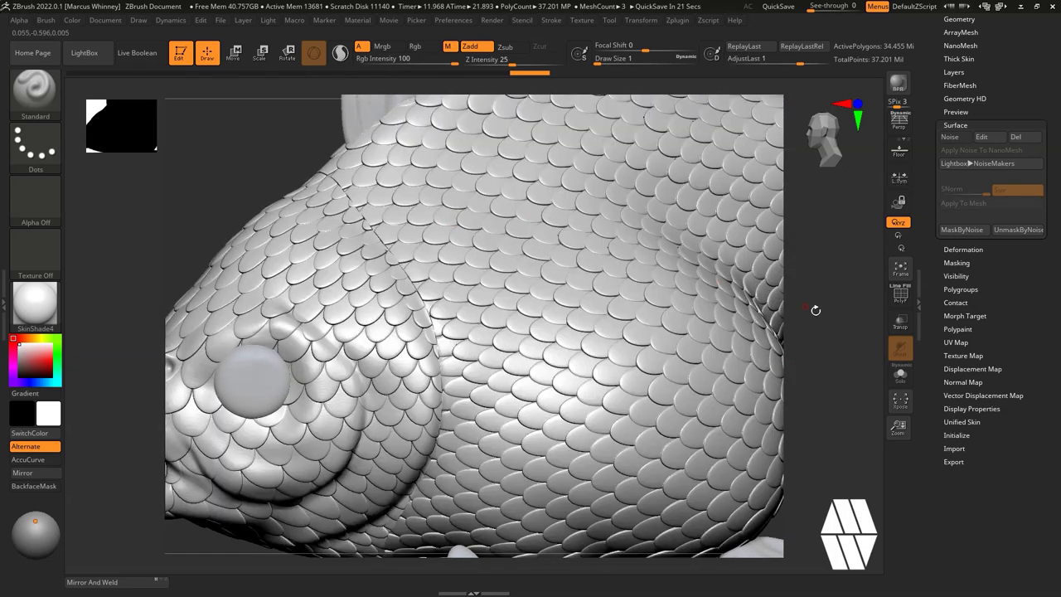
mouse_move(843, 340)
mouse_down()
mouse_move(834, 343)
mouse_move(859, 358)
mouse_move(846, 346)
mouse_up()
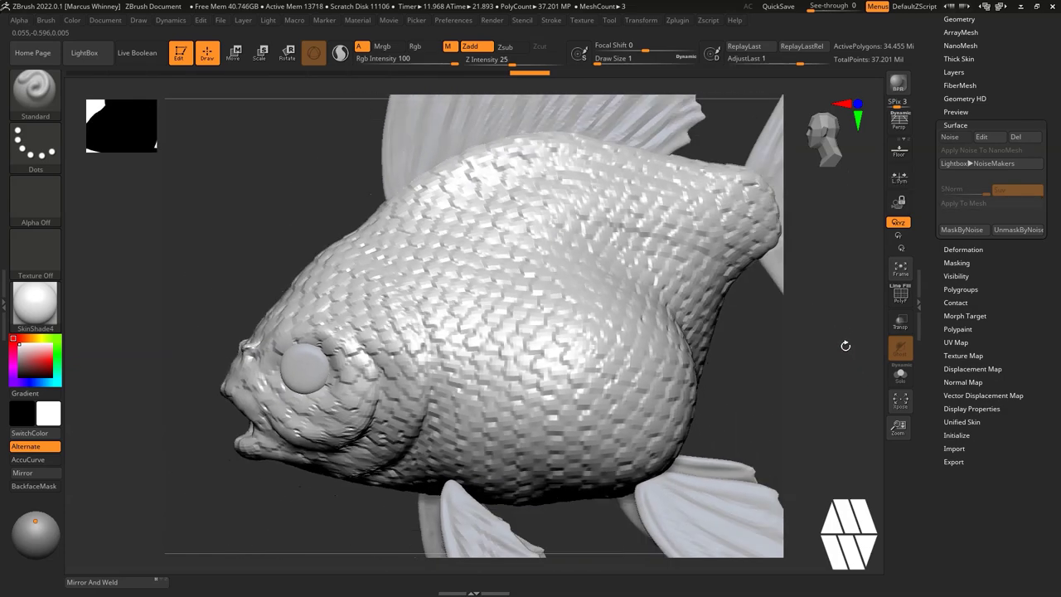
drag(789, 396, 794, 372)
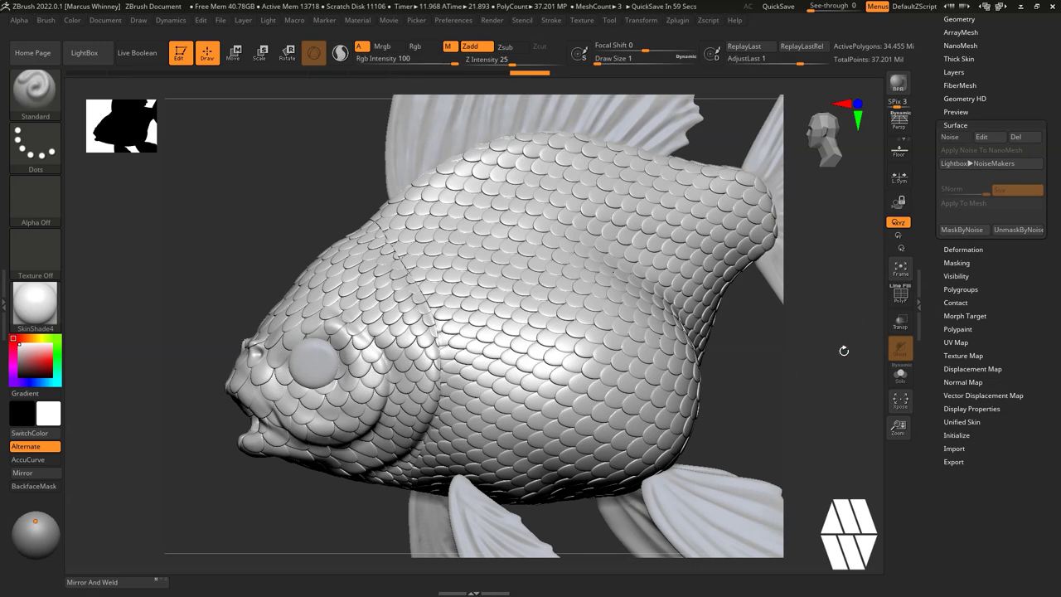
drag(783, 394, 755, 386)
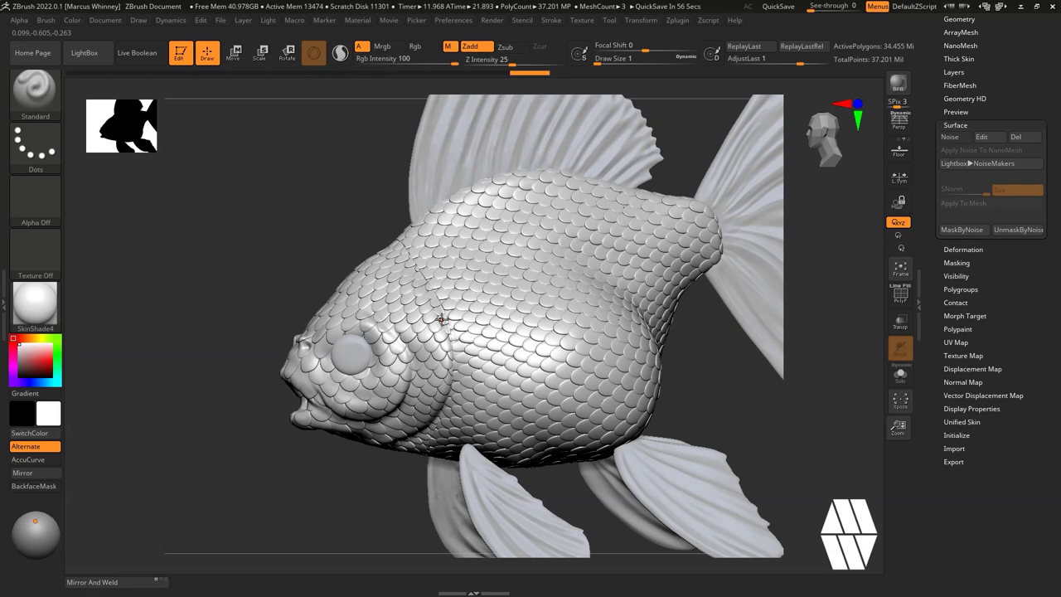
mouse_move(368, 201)
mouse_down()
mouse_move(582, 180)
mouse_move(686, 189)
mouse_move(618, 190)
mouse_up()
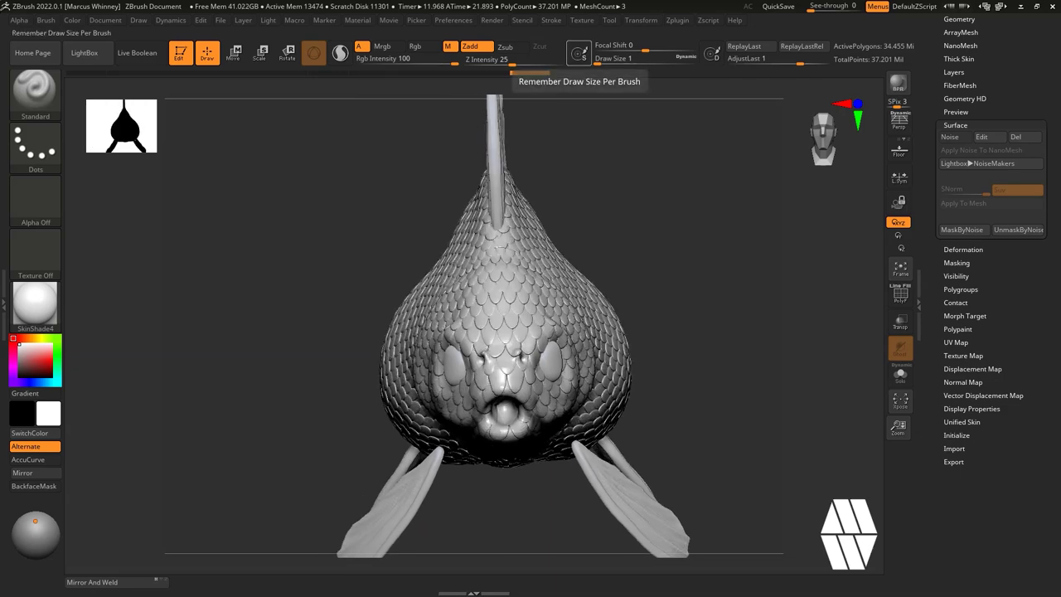
drag(614, 208, 831, 262)
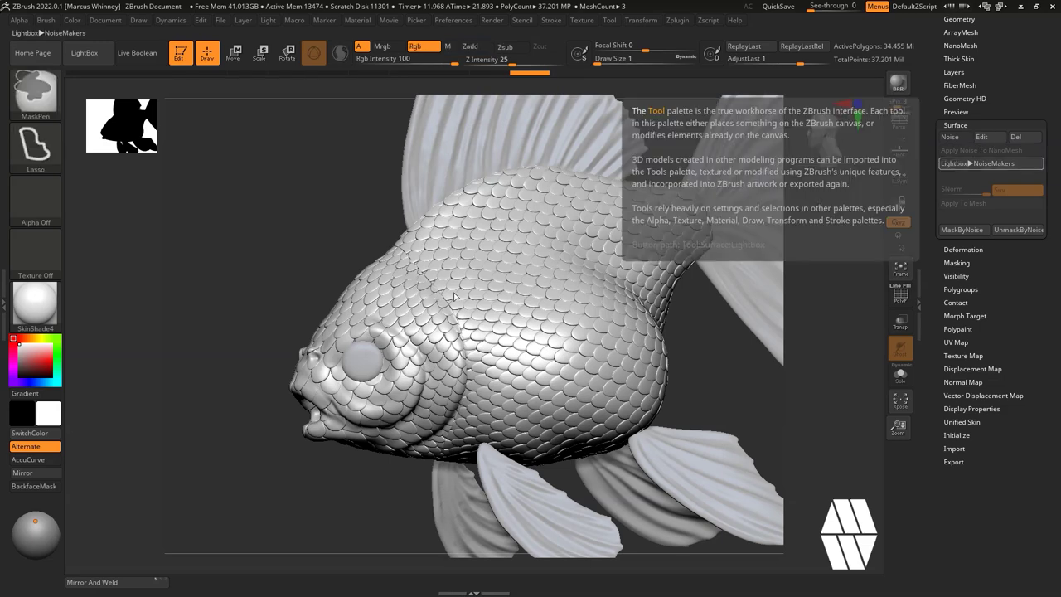
key(ctrl+z)
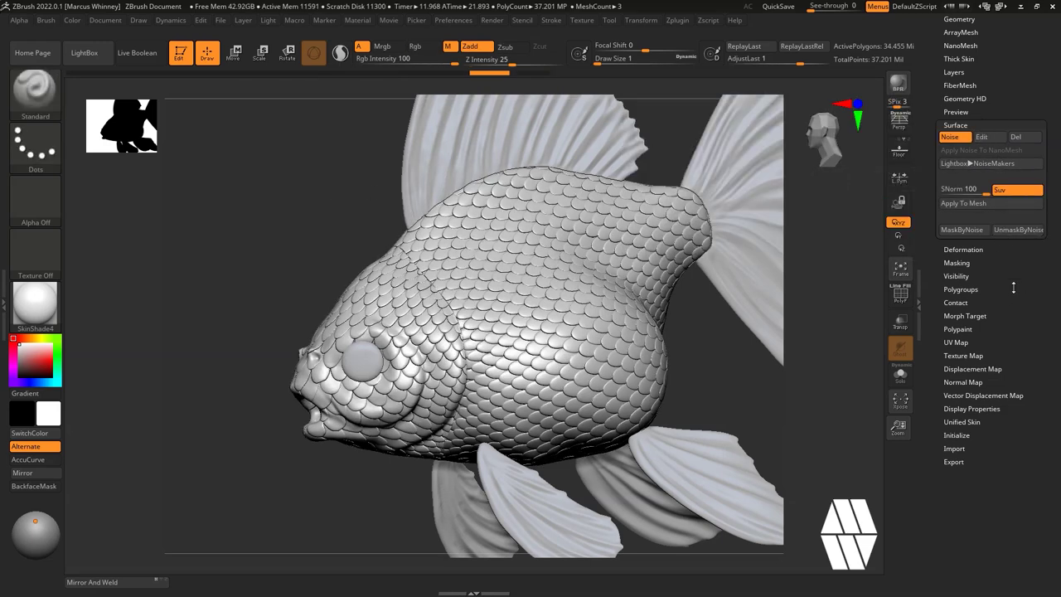
Open the body's UV Map adjustment settings and flip its UVs along U to change the scale direction.
scroll(1013, 288, down, 3)
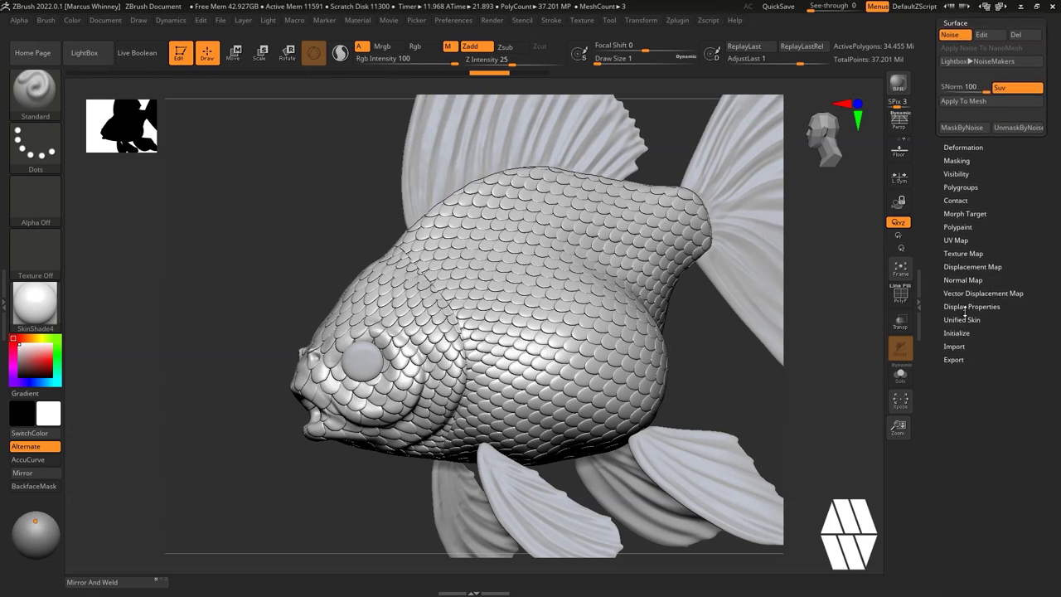
click(956, 240)
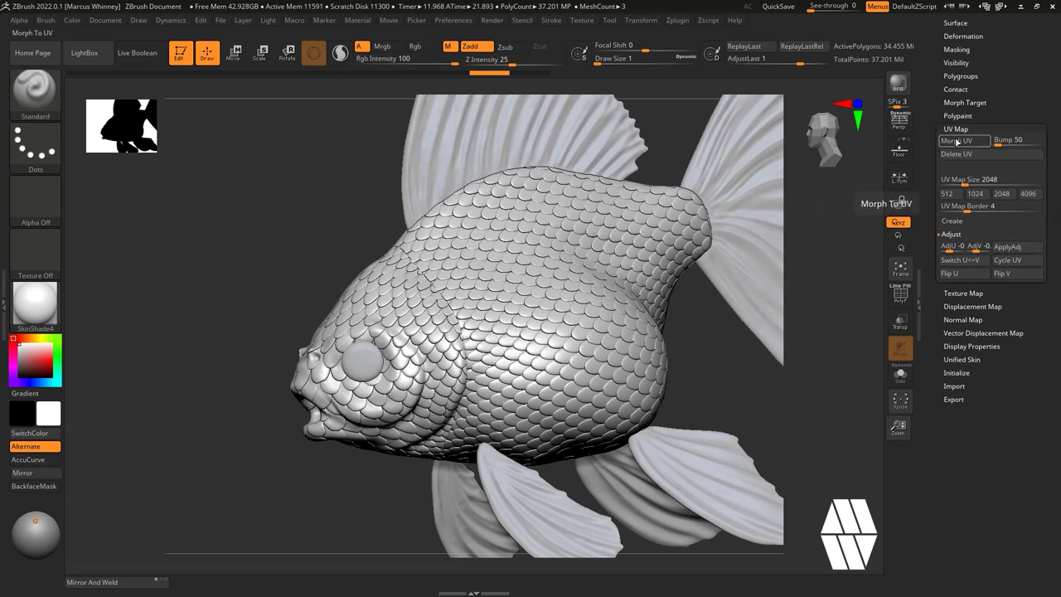
click(959, 274)
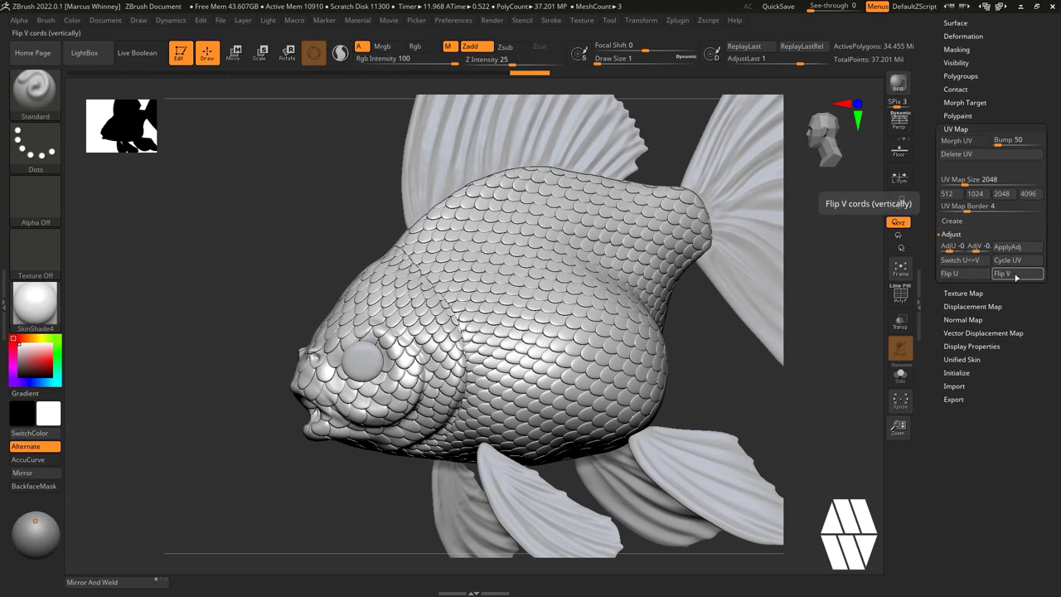
Flip the body's UVs along V and inspect the direction of the scales from several angles.
click(1002, 274)
drag(654, 135, 537, 269)
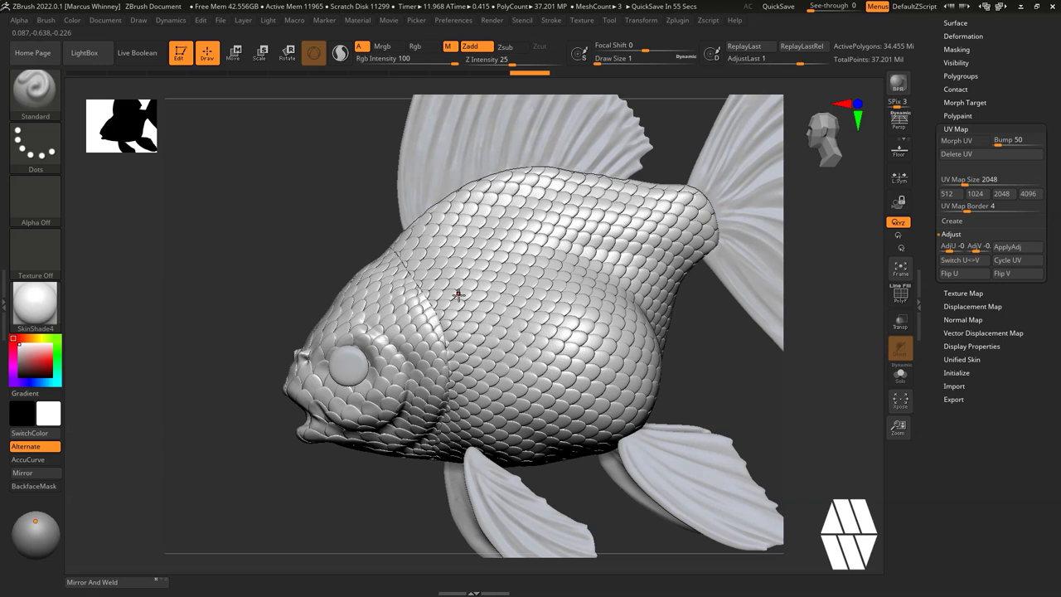
drag(345, 242, 442, 232)
right_drag(444, 232, 297, 168)
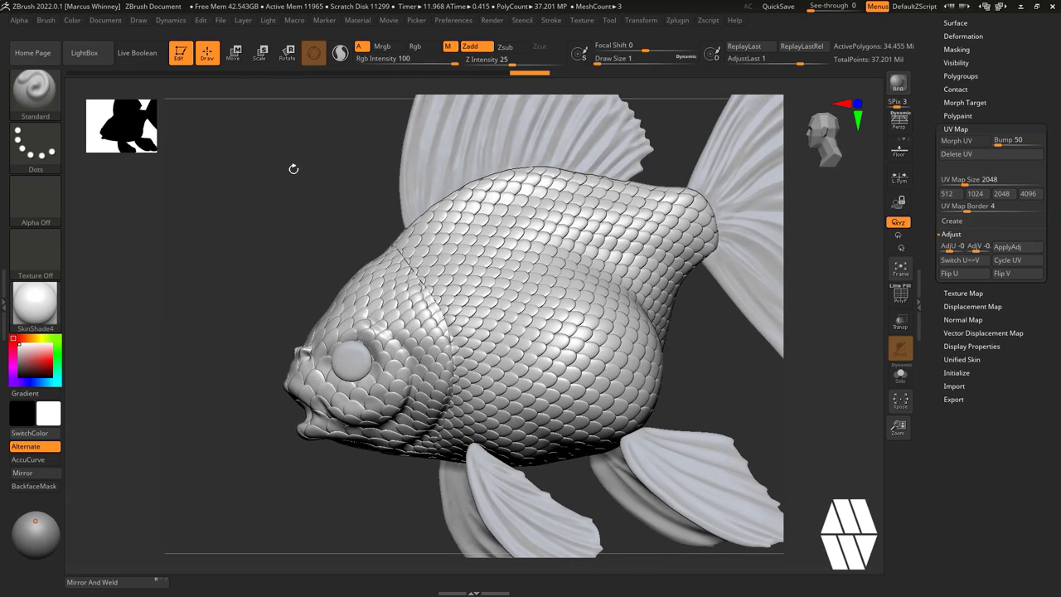
right_drag(273, 168, 398, 166)
right_drag(662, 216, 339, 193)
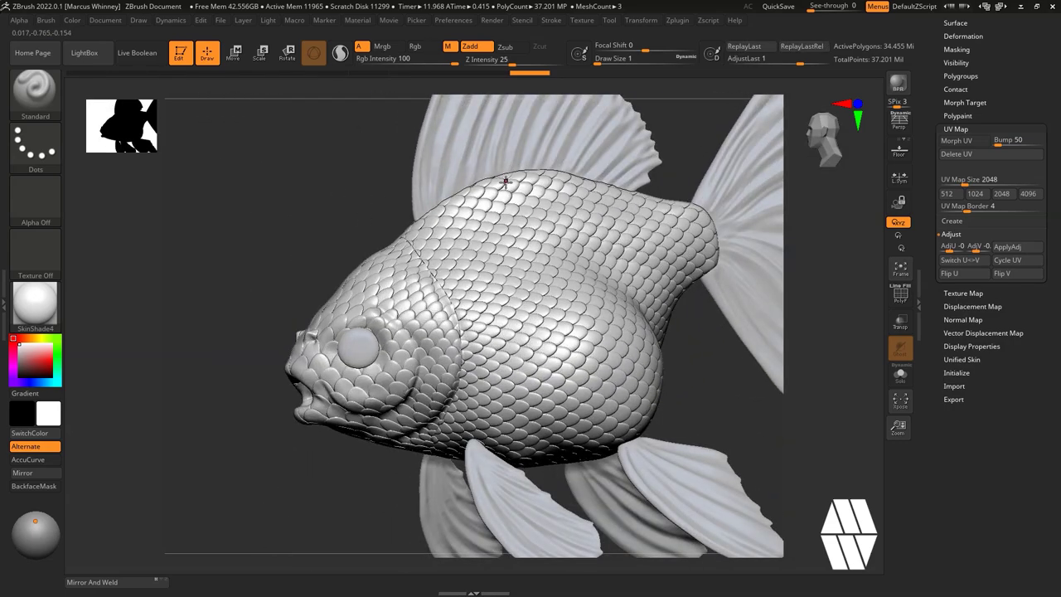
Reopen the body's surface noise settings and lasso-mask the goldfish's whole head back to the gill edge.
scroll(998, 142, up, 5)
click(961, 157)
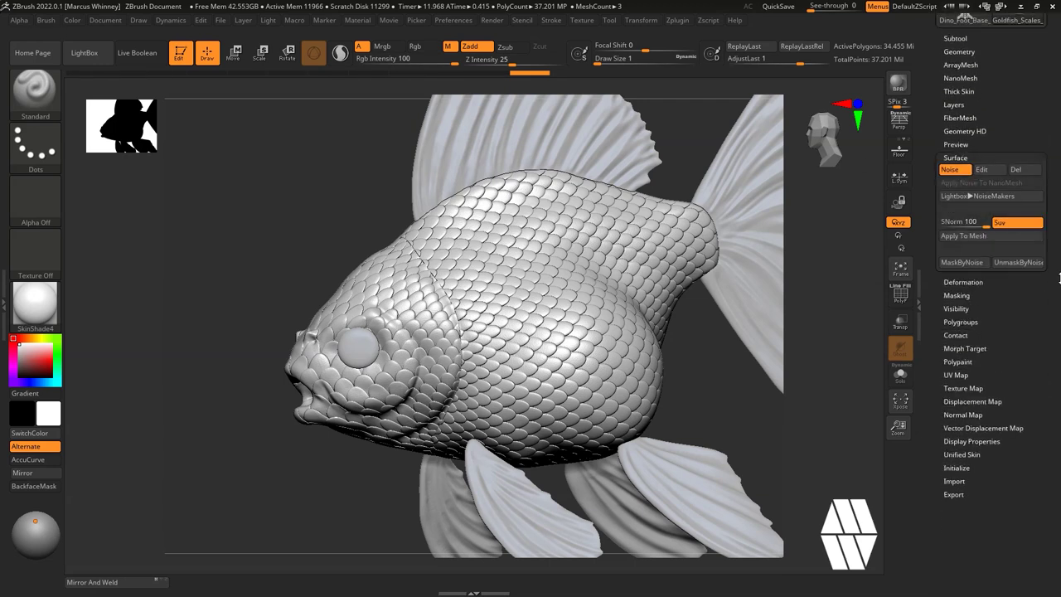
mouse_move(367, 215)
mouse_down()
mouse_move(358, 215)
mouse_move(390, 173)
mouse_move(388, 183)
mouse_up()
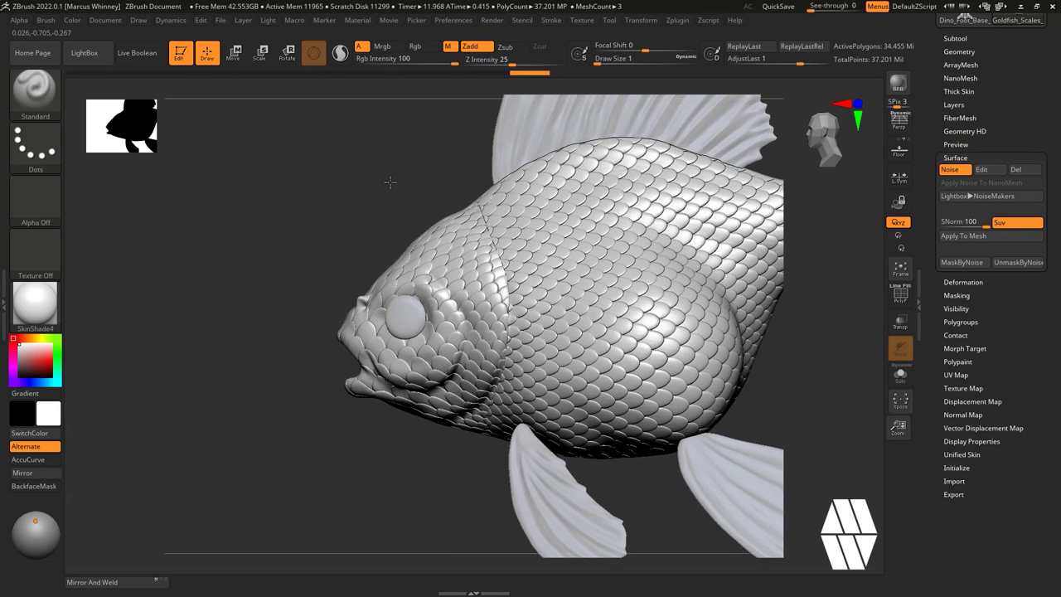
mouse_move(450, 165)
ctrl+mouse_down()
mouse_move(487, 229)
mouse_move(502, 300)
mouse_move(500, 382)
mouse_move(470, 411)
mouse_move(261, 157)
mouse_move(230, 158)
mouse_move(240, 244)
ctrl+mouse_up()
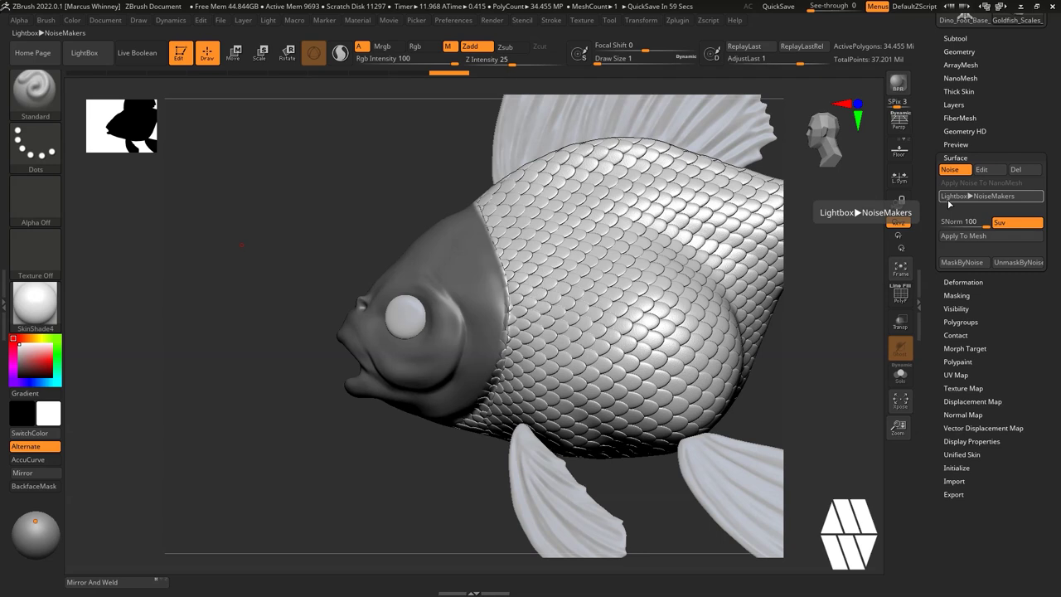
key(ctrl)
mouse_move(485, 210)
ctrl+mouse_down()
mouse_move(509, 310)
mouse_move(487, 426)
mouse_move(419, 435)
mouse_move(253, 372)
mouse_move(494, 469)
mouse_move(431, 460)
mouse_move(403, 440)
ctrl+mouse_up()
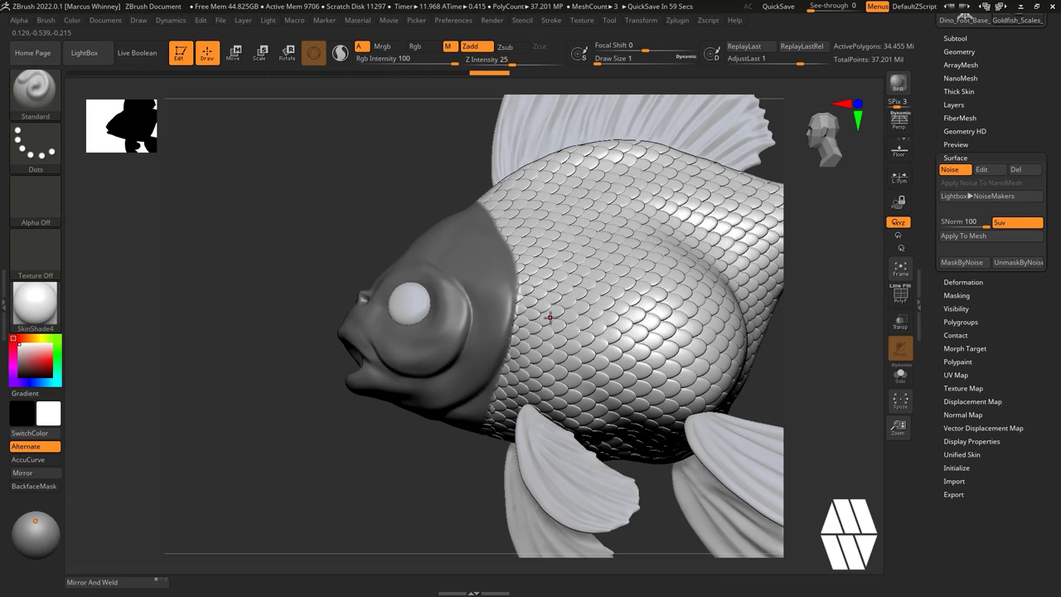
Lower the body to subdivision level 4, invert the head mask and invert it back, and return to level 7.
click(968, 52)
key(shift+d)
key(shift+d)
key(shift+d)
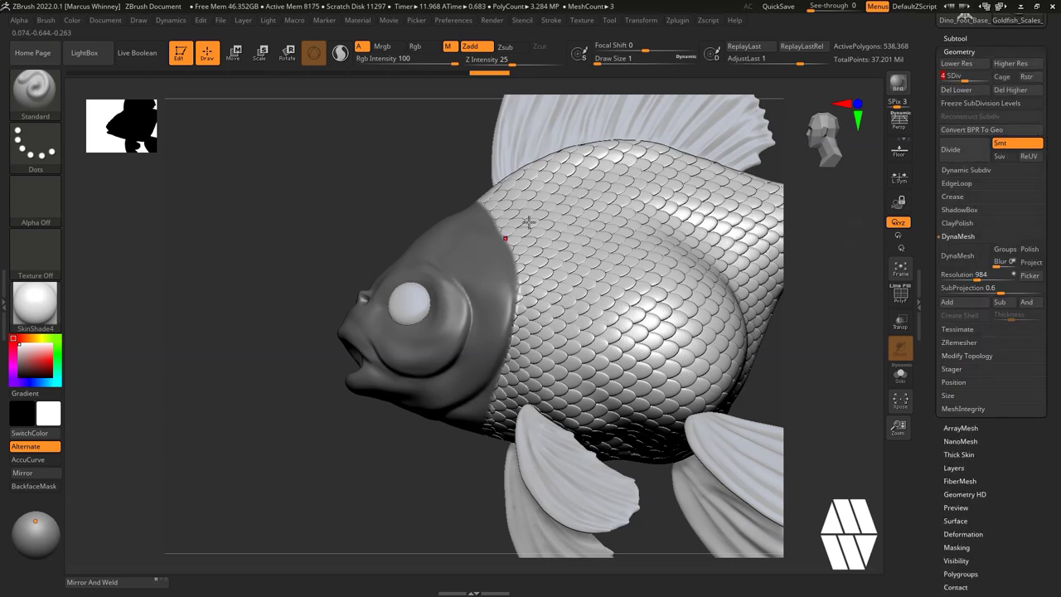
key(ctrl)
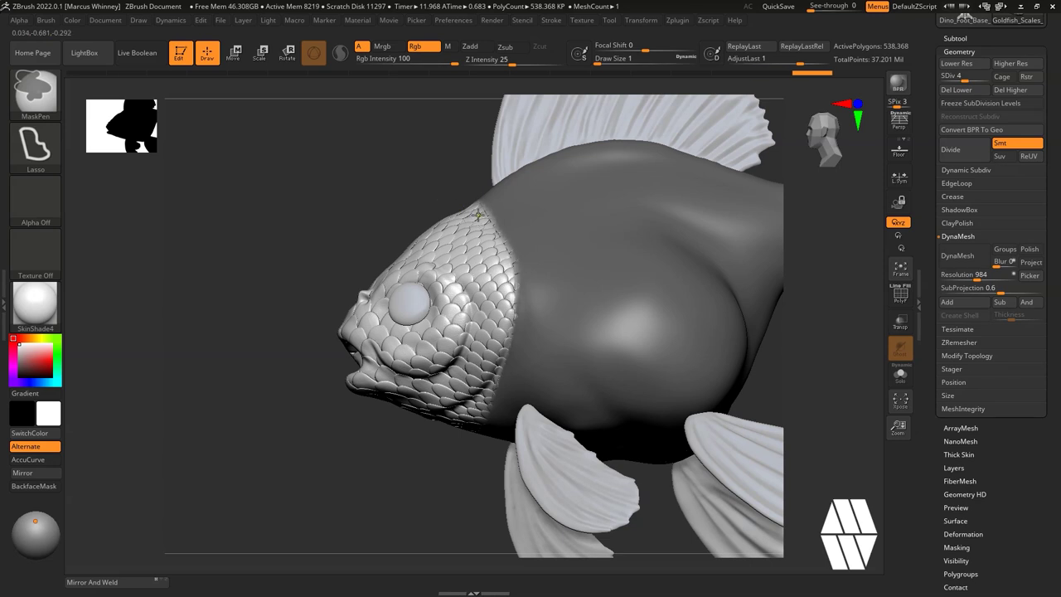
ctrl+click(436, 182)
click(970, 101)
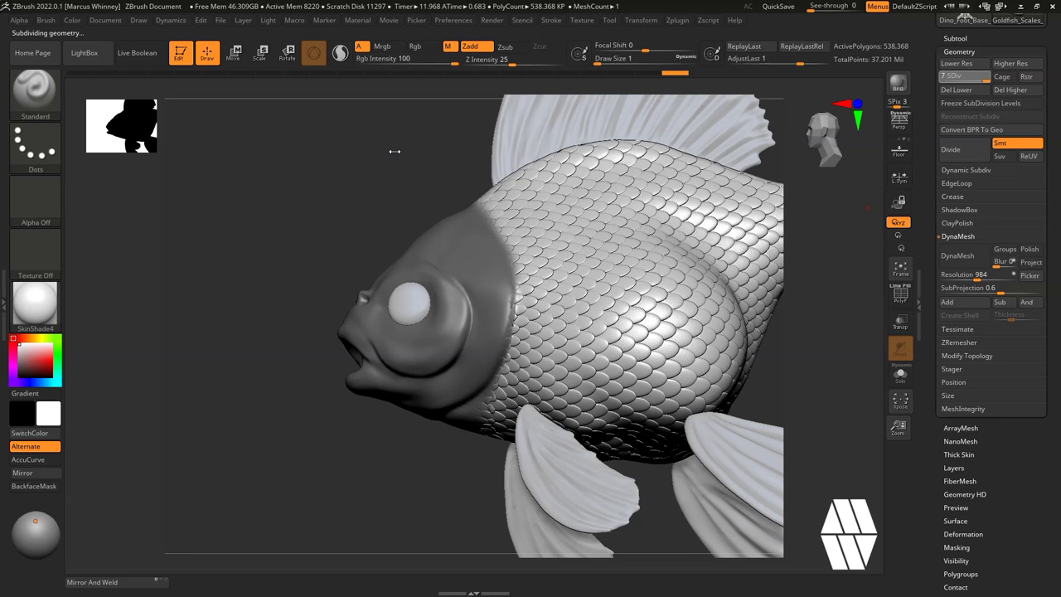
drag(341, 176, 344, 166)
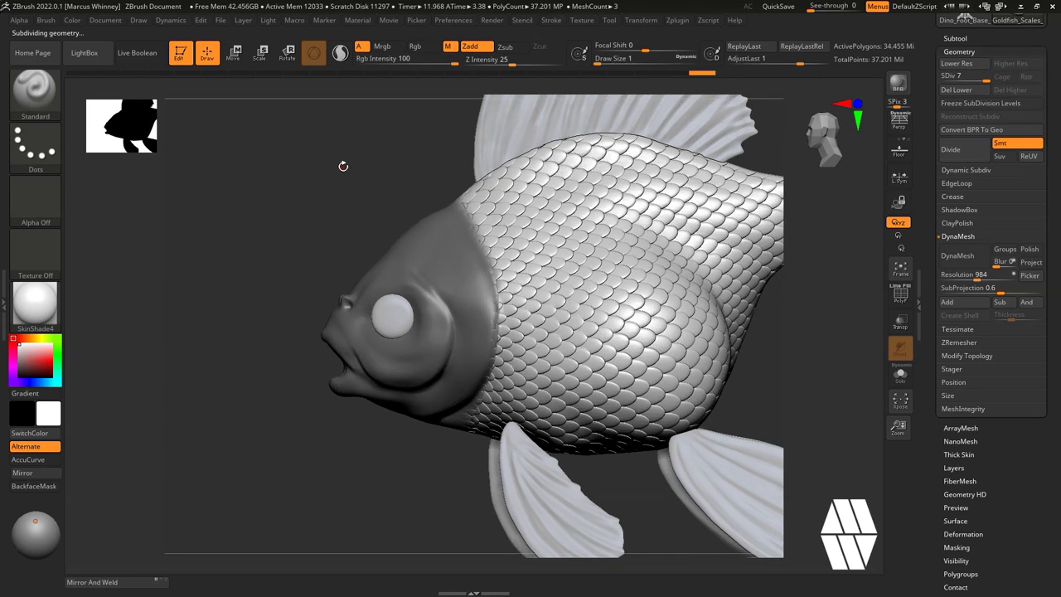
drag(335, 165, 379, 180)
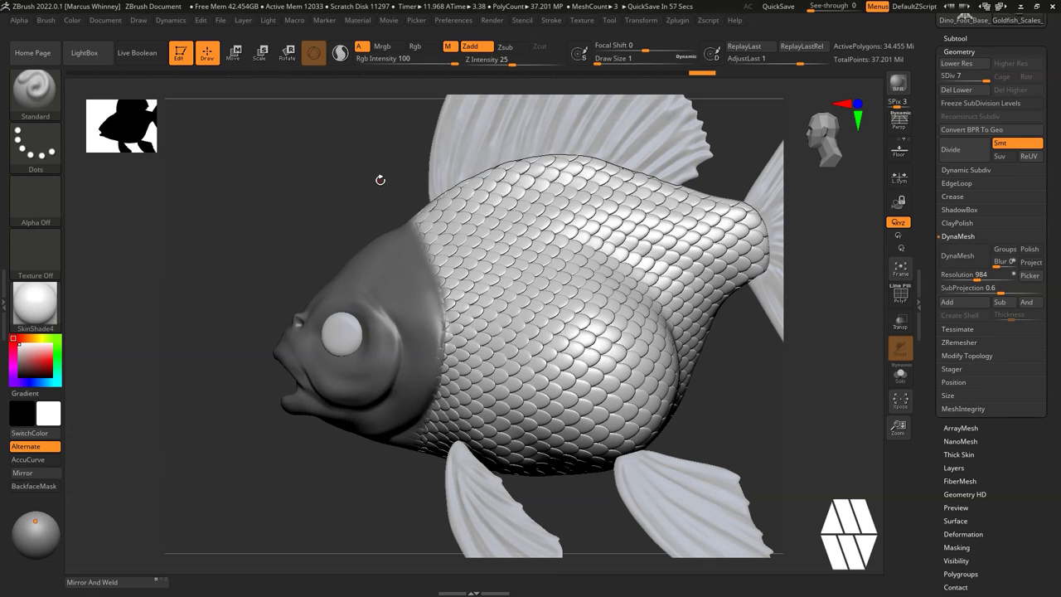
Try applying the surface noise to the body mesh at subdivision level 1, inspect the surface and undo it.
click(942, 76)
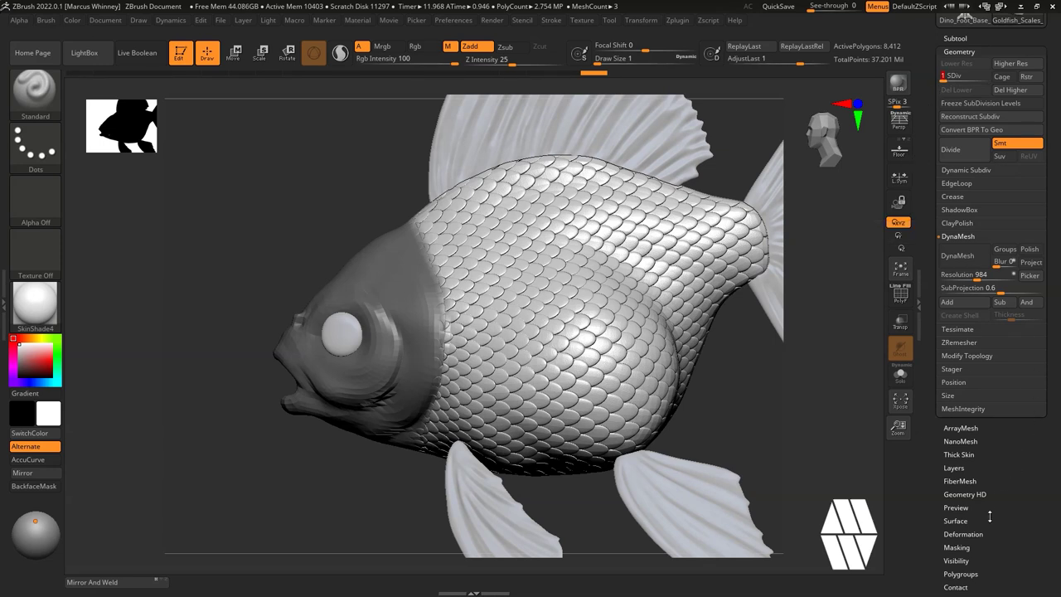
click(962, 512)
click(961, 157)
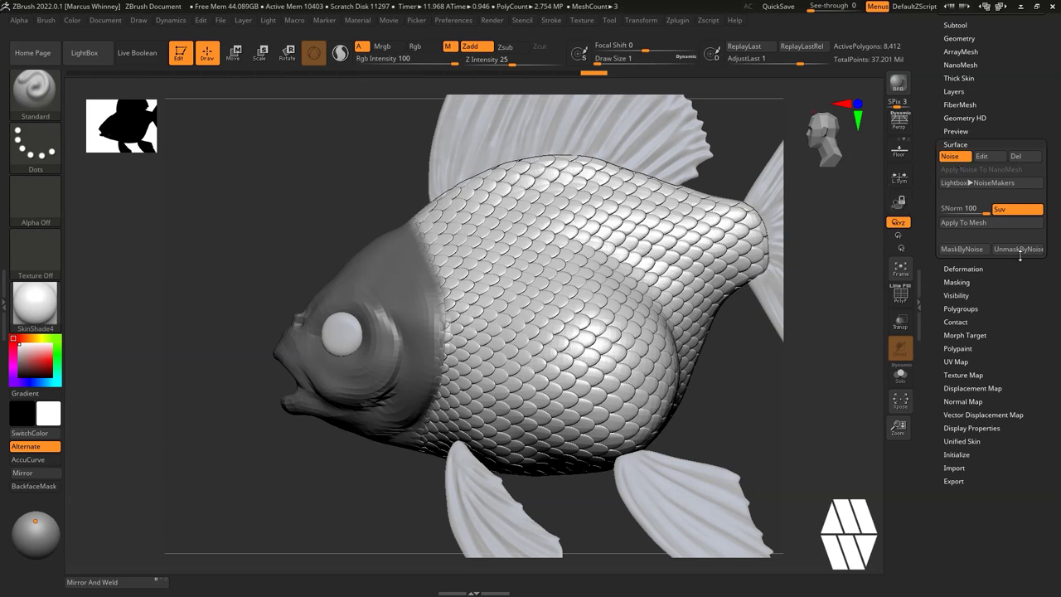
click(964, 222)
drag(812, 320, 381, 176)
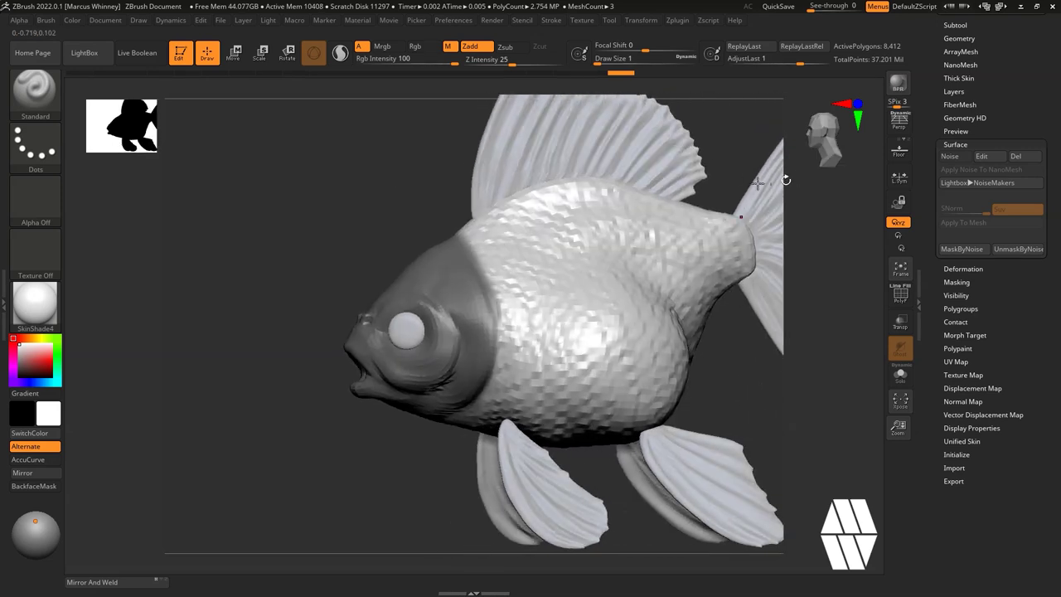
key(ctrl+z)
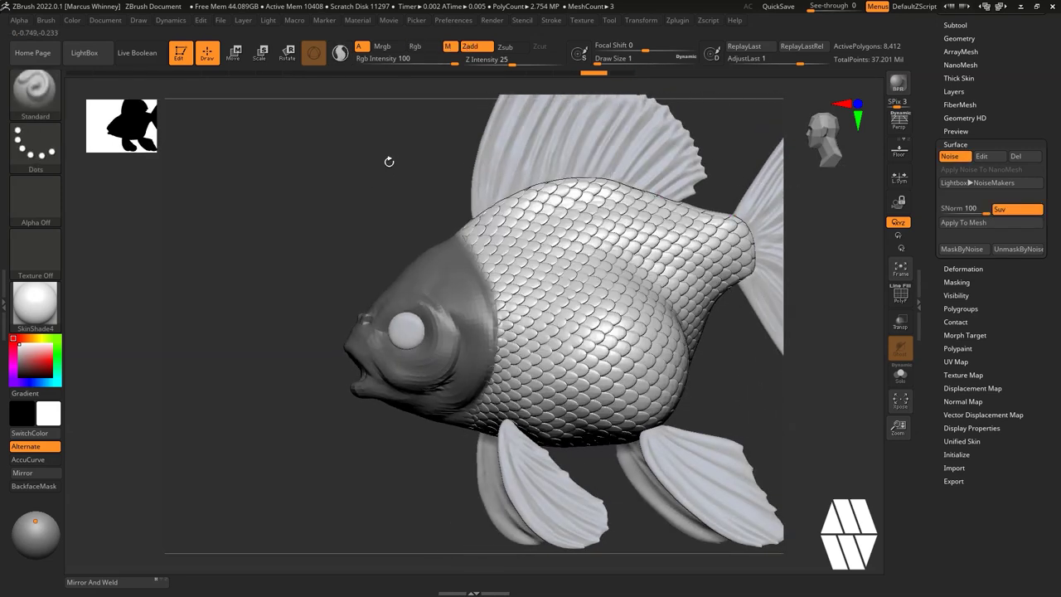
Edit the body's surface noise, set its Alpha Scale to 0.2226, bend the noise curve slightly upward and accept the changes.
drag(393, 161, 588, 174)
drag(320, 210, 345, 172)
drag(457, 173, 707, 295)
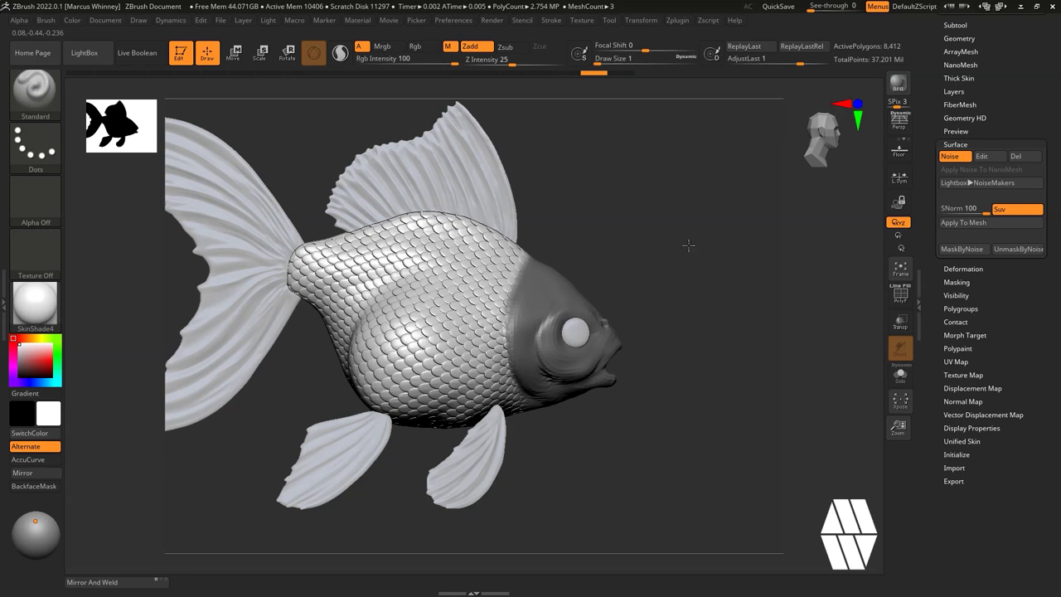
drag(688, 245, 697, 253)
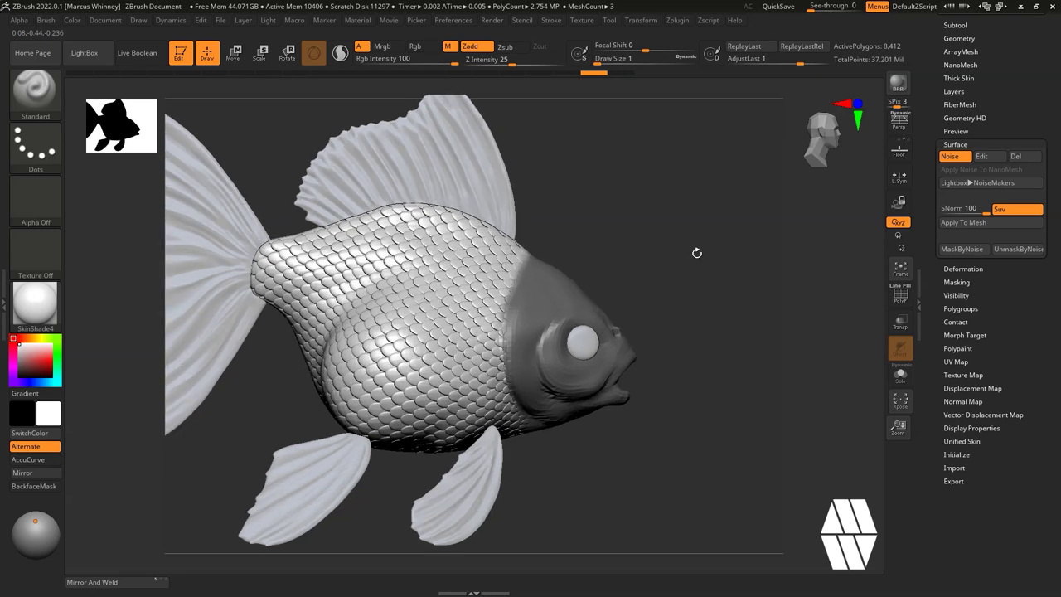
click(982, 156)
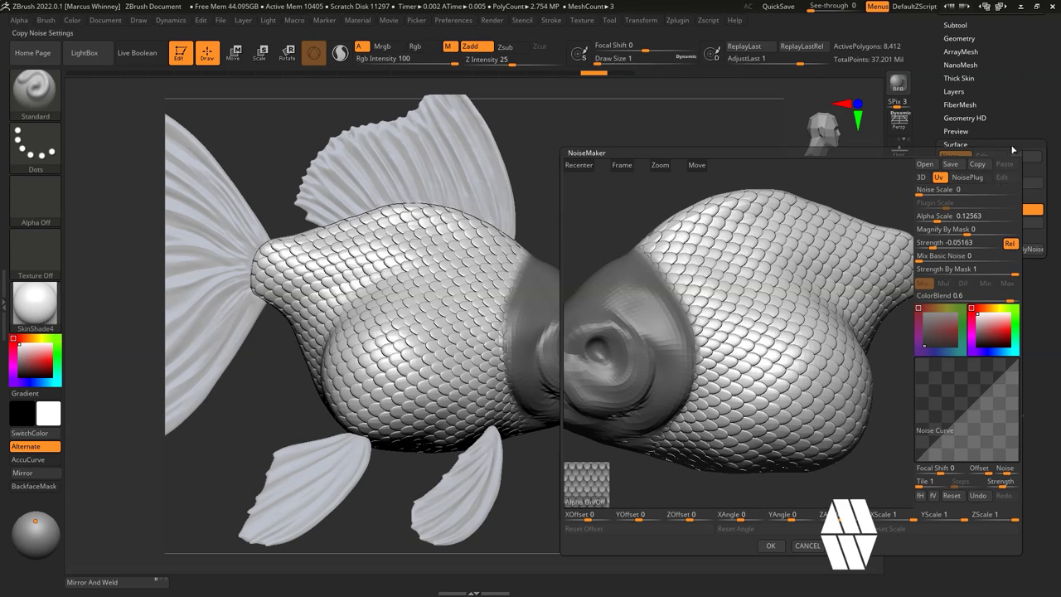
click(940, 218)
drag(938, 222, 938, 221)
click(940, 222)
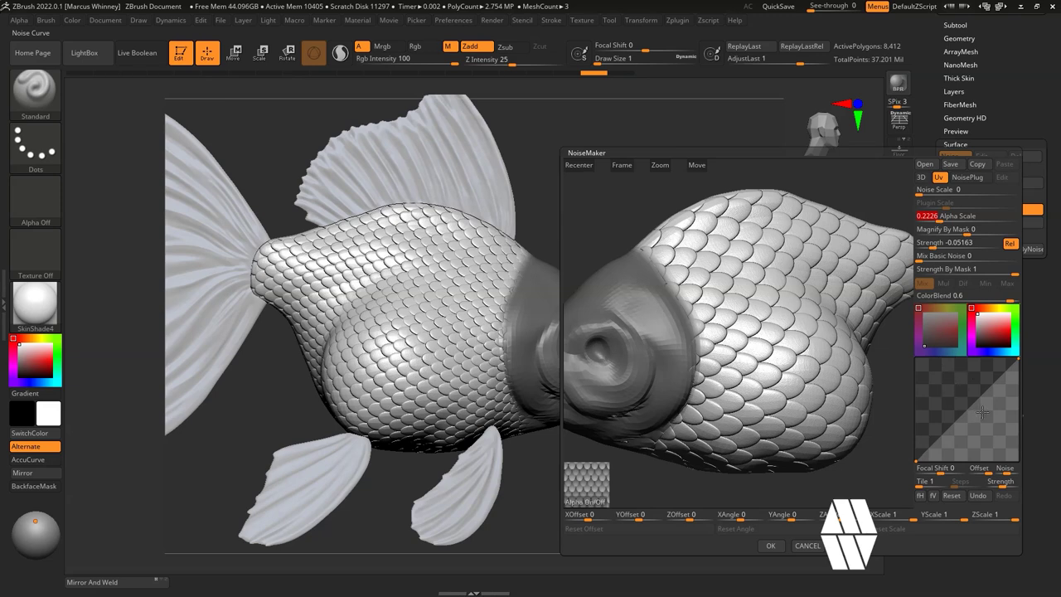
mouse_move(978, 407)
mouse_down()
mouse_move(992, 419)
mouse_move(922, 453)
mouse_move(942, 367)
mouse_move(1005, 411)
mouse_move(966, 378)
mouse_move(966, 405)
mouse_move(982, 405)
mouse_move(963, 407)
mouse_move(948, 389)
mouse_move(965, 399)
mouse_up()
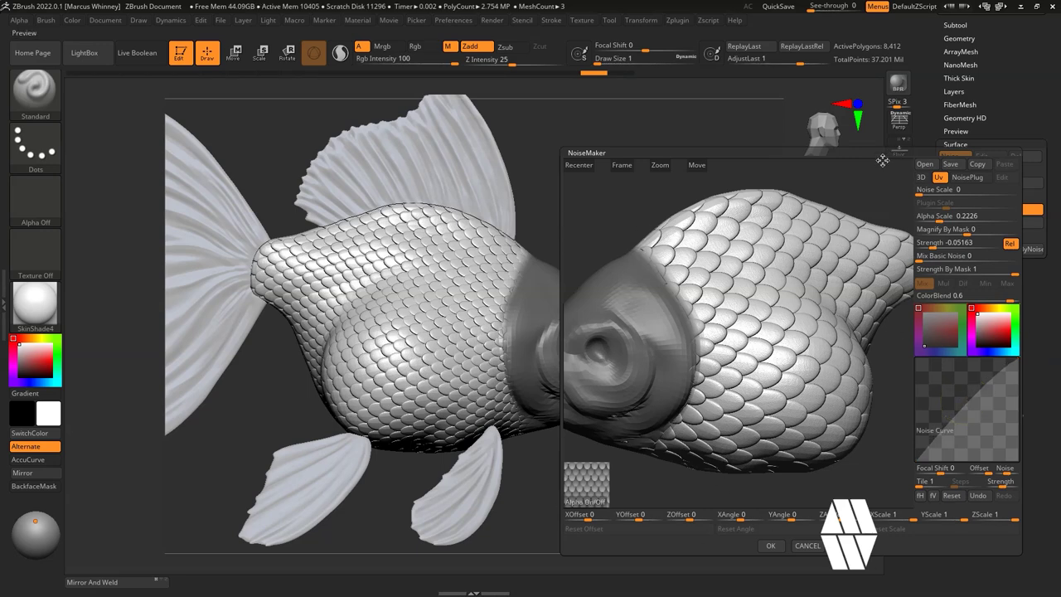
click(770, 545)
drag(646, 198, 406, 207)
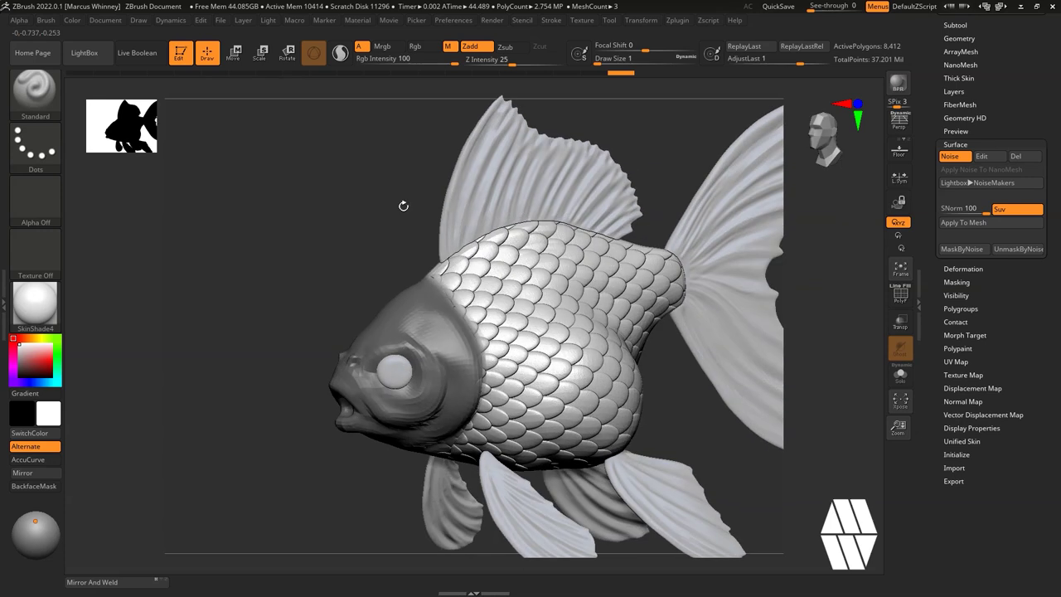
Try applying the noise at the lowest subdivision level, undo it, and apply it to the body mesh at subdivision level 7.
click(979, 223)
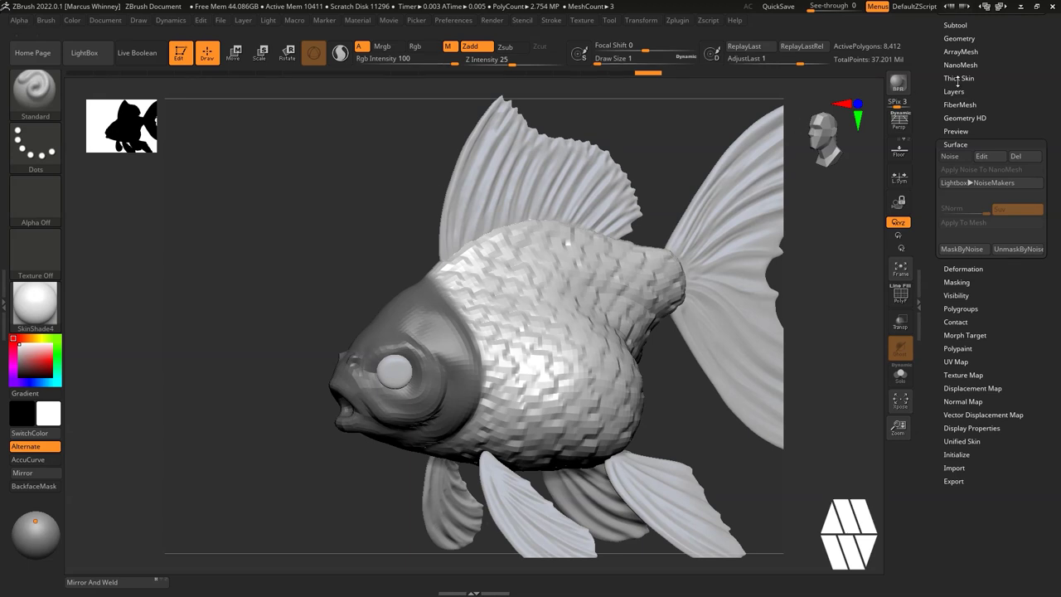
key(ctrl+z)
click(959, 38)
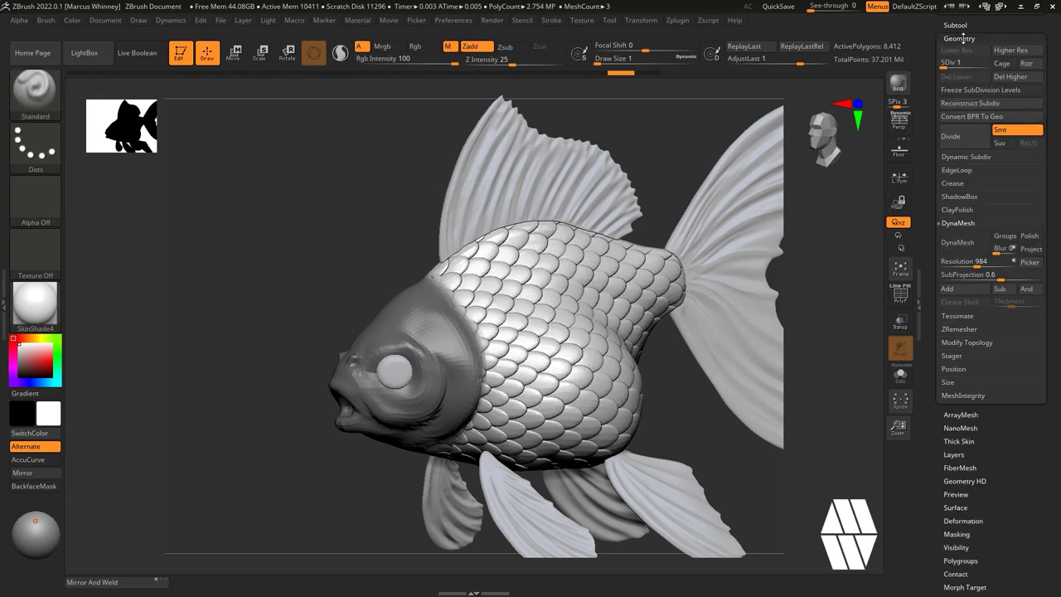
drag(964, 60, 988, 61)
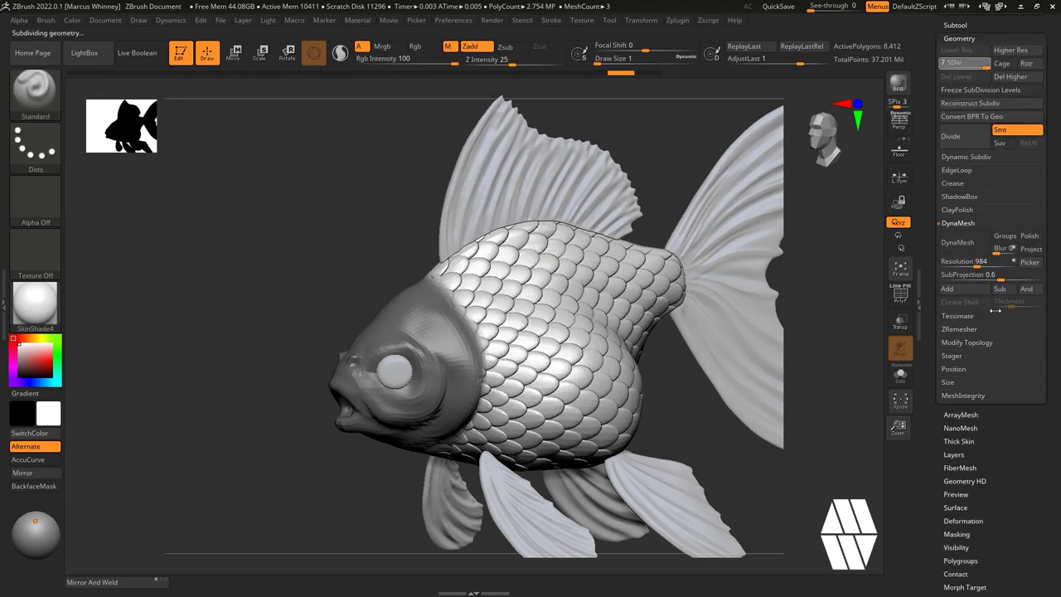
click(958, 506)
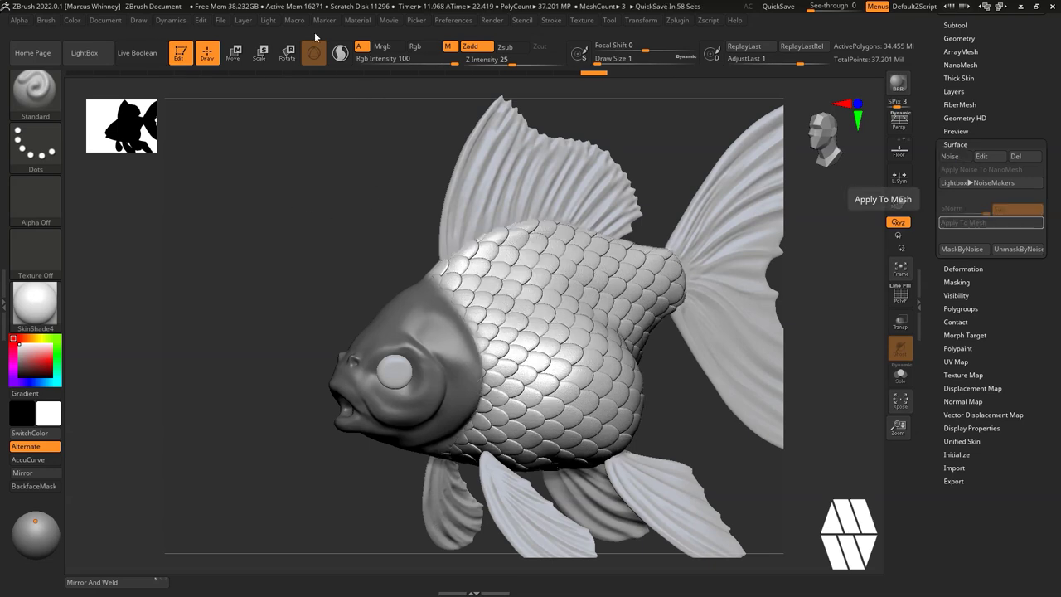
Clear the head mask and smooth the scale boundary behind the top of the head with a Draw Size of 7.4673.
mouse_move(346, 208)
mouse_down()
mouse_move(326, 180)
mouse_move(469, 225)
mouse_move(523, 185)
mouse_move(450, 175)
mouse_move(312, 200)
mouse_move(355, 266)
mouse_move(319, 266)
mouse_move(290, 224)
mouse_up()
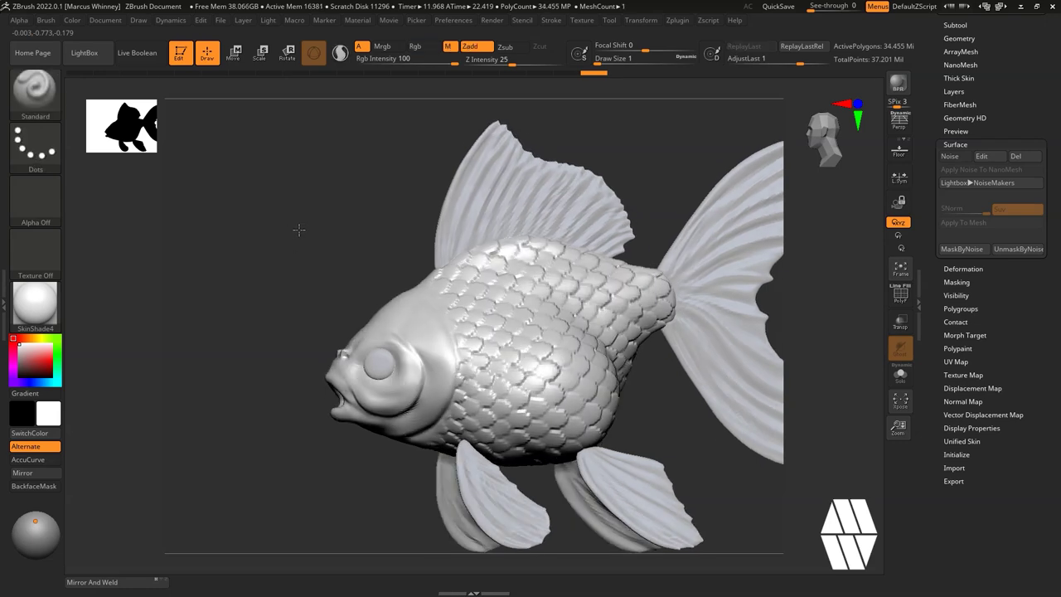
drag(298, 229, 439, 195)
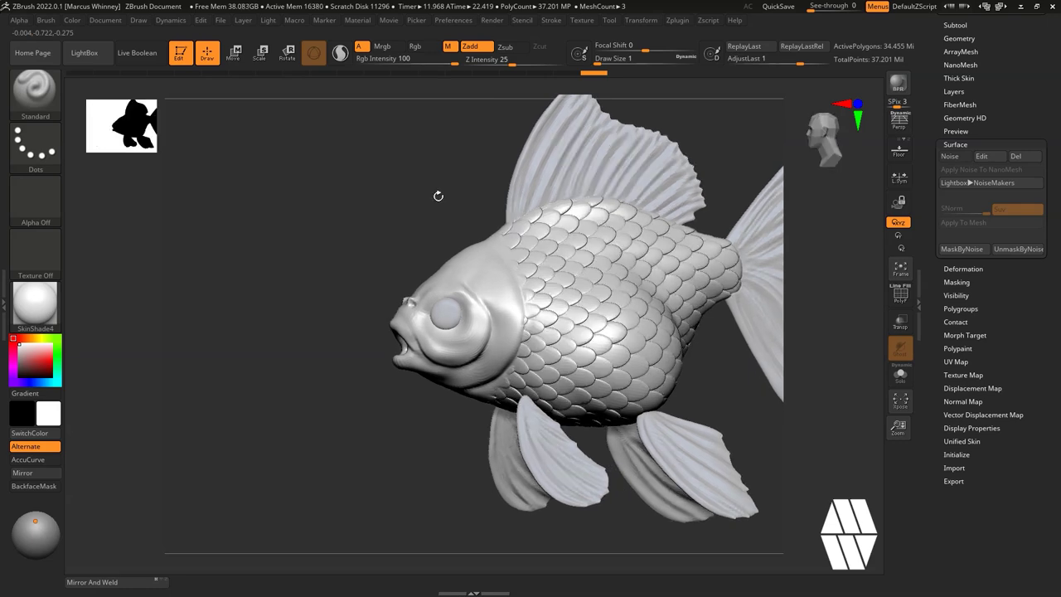
key(space)
click(468, 163)
mouse_move(467, 151)
alt+mouse_down()
mouse_move(527, 227)
mouse_move(558, 221)
alt+mouse_up()
key(space)
click(511, 278)
drag(718, 249, 572, 254)
key(space)
click(489, 258)
shift+drag(504, 246, 485, 227)
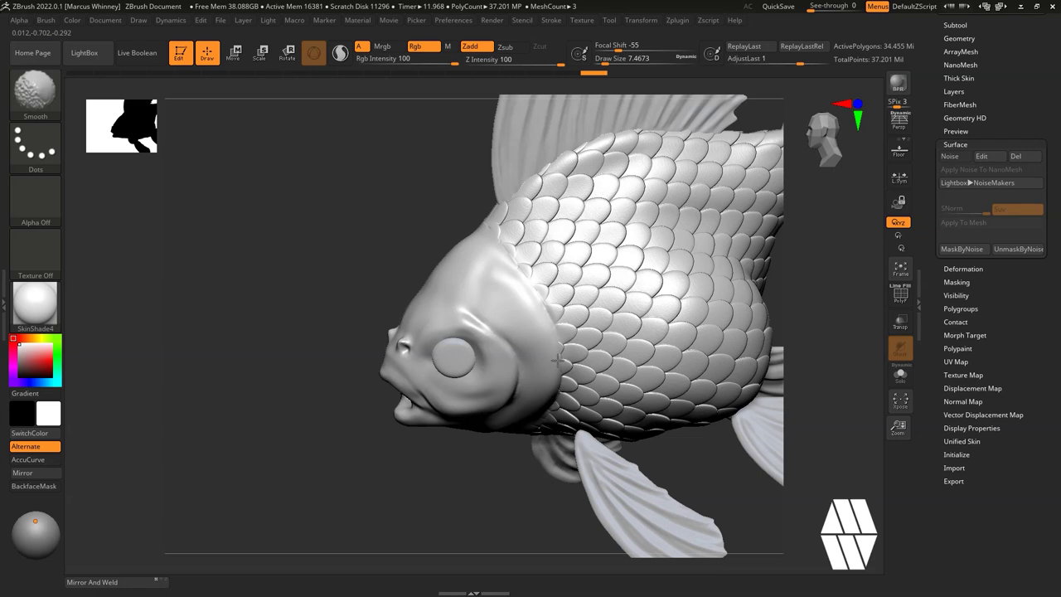
Smooth the scale boundary along the rear edge of the gill cover on the side of the head.
drag(511, 484, 514, 456)
shift+drag(542, 364, 555, 380)
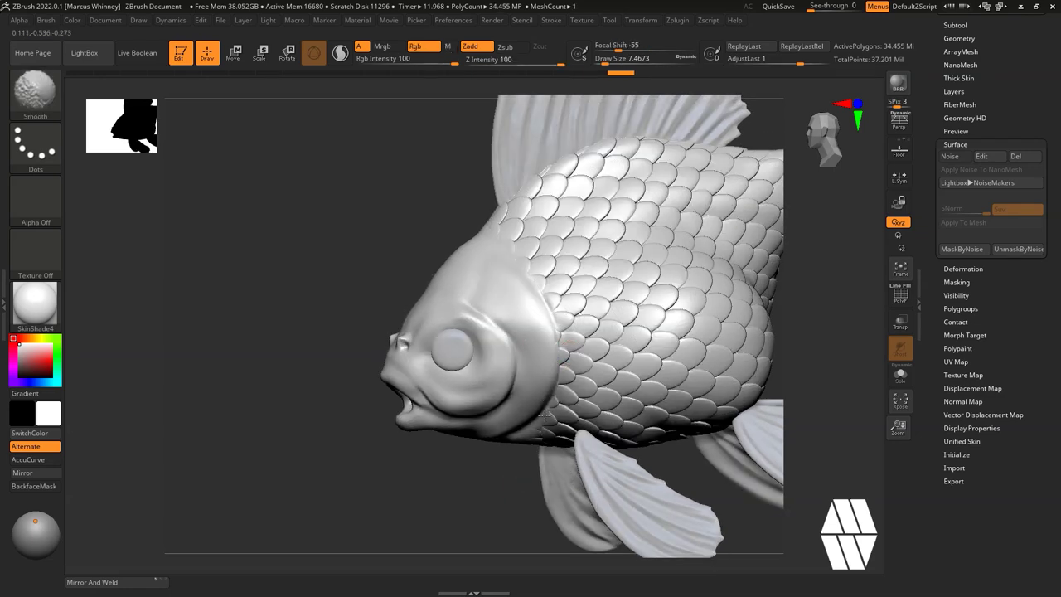
mouse_move(490, 480)
mouse_down()
mouse_move(481, 464)
mouse_move(493, 446)
mouse_up()
drag(772, 244, 663, 313)
drag(777, 310, 785, 360)
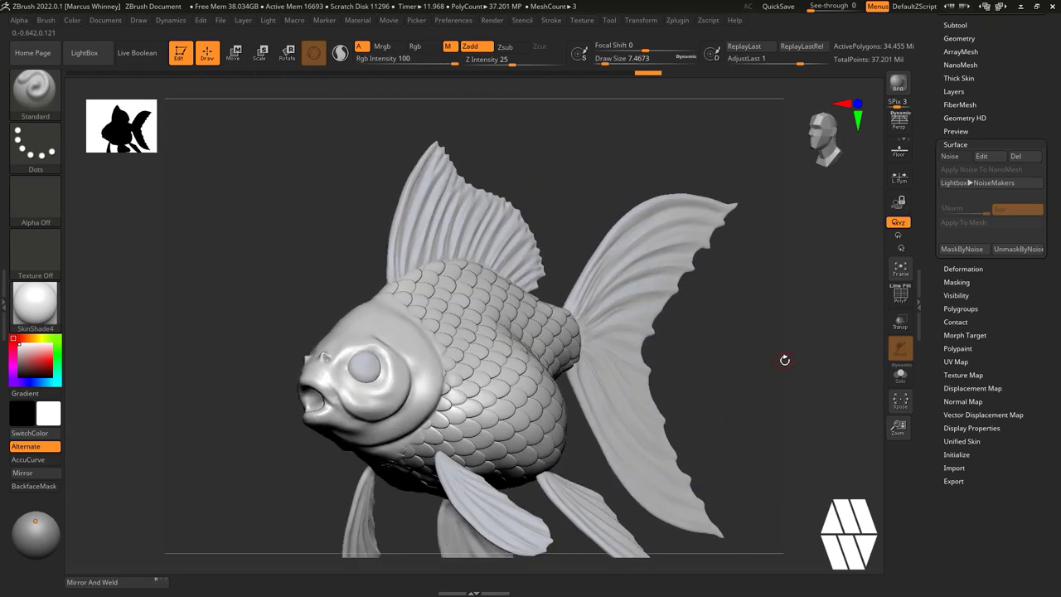
Smooth the scale boundary under the throat and inspect the scaled body from the side and below.
drag(723, 327, 644, 268)
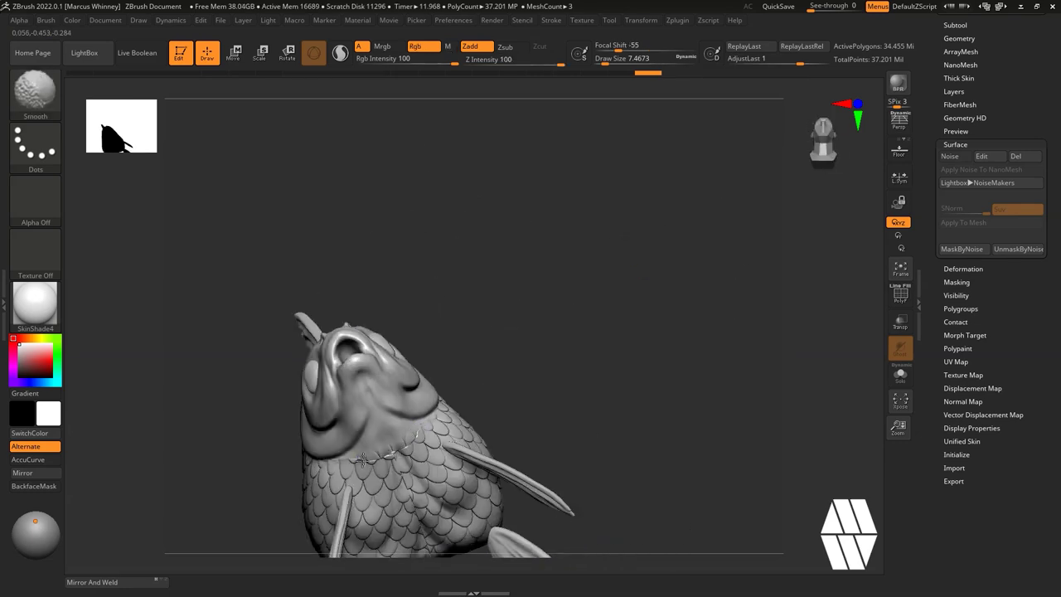
shift+drag(421, 435, 445, 428)
mouse_move(638, 283)
mouse_down()
mouse_move(684, 348)
mouse_move(765, 363)
mouse_move(788, 339)
mouse_move(801, 348)
mouse_move(769, 359)
mouse_up()
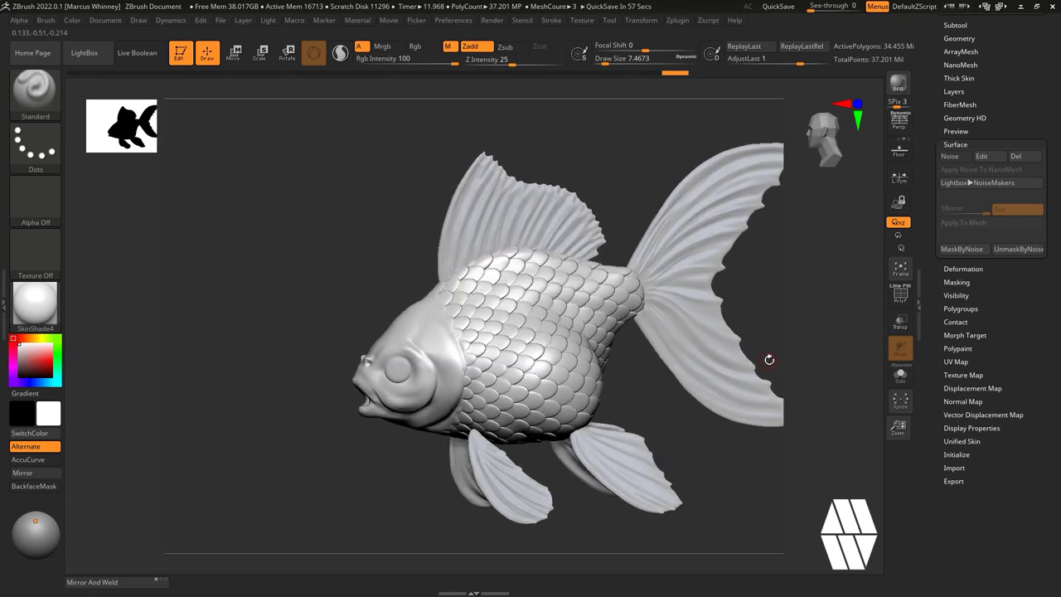
ctrl+right_drag(767, 257, 781, 309)
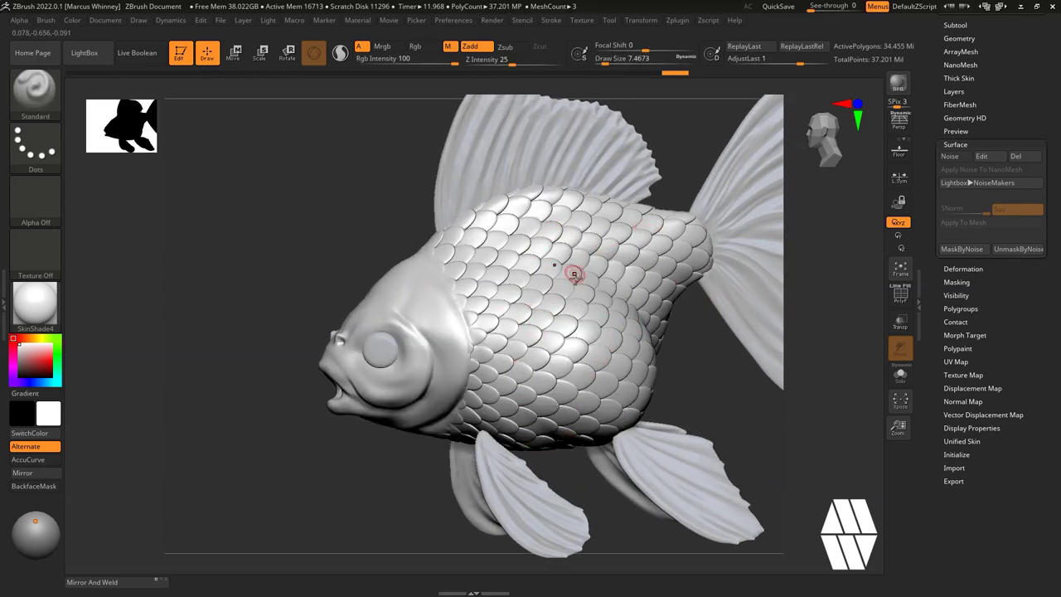
mouse_move(687, 402)
mouse_down()
mouse_move(725, 317)
mouse_move(754, 300)
mouse_move(743, 230)
mouse_move(847, 320)
mouse_move(727, 334)
mouse_move(715, 386)
mouse_move(731, 290)
mouse_move(759, 401)
mouse_move(701, 407)
mouse_move(665, 425)
mouse_move(729, 350)
mouse_up()
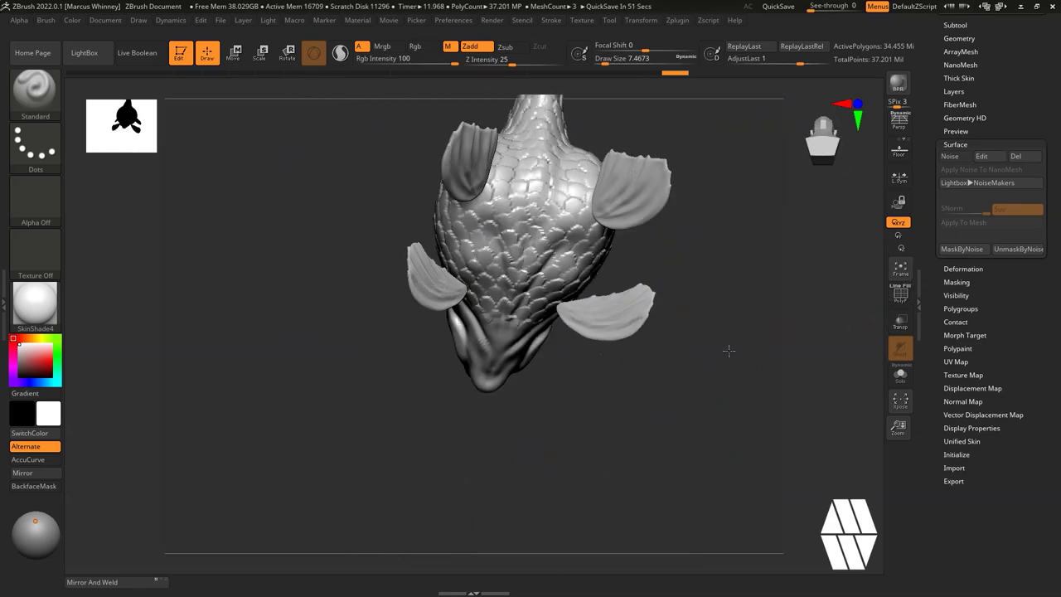
Revert the body to before the surface noise was applied, with the head mask and the live noise preview restored.
drag(744, 225, 625, 309)
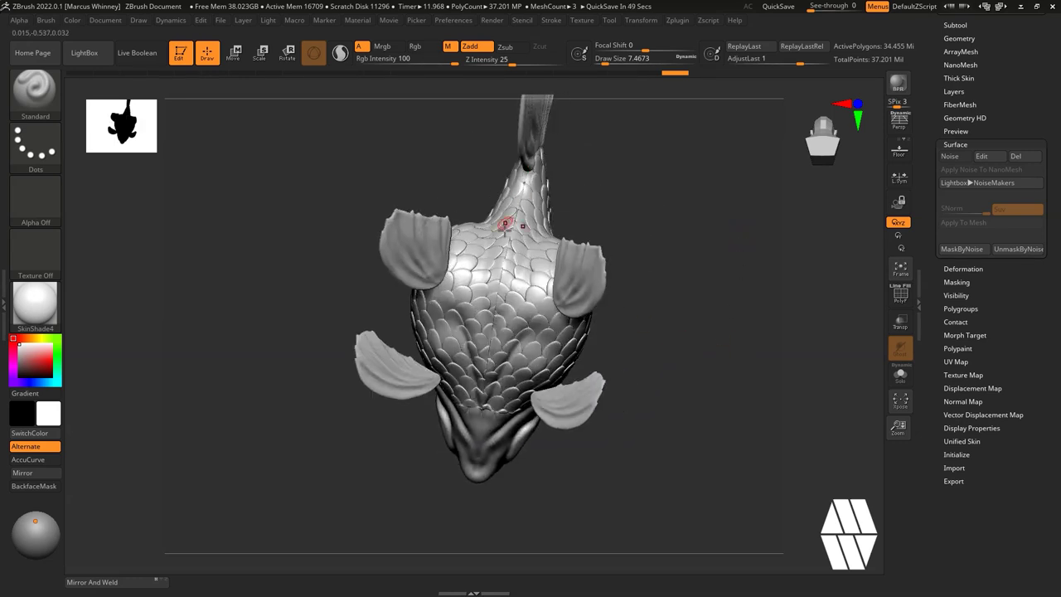
drag(614, 190, 640, 146)
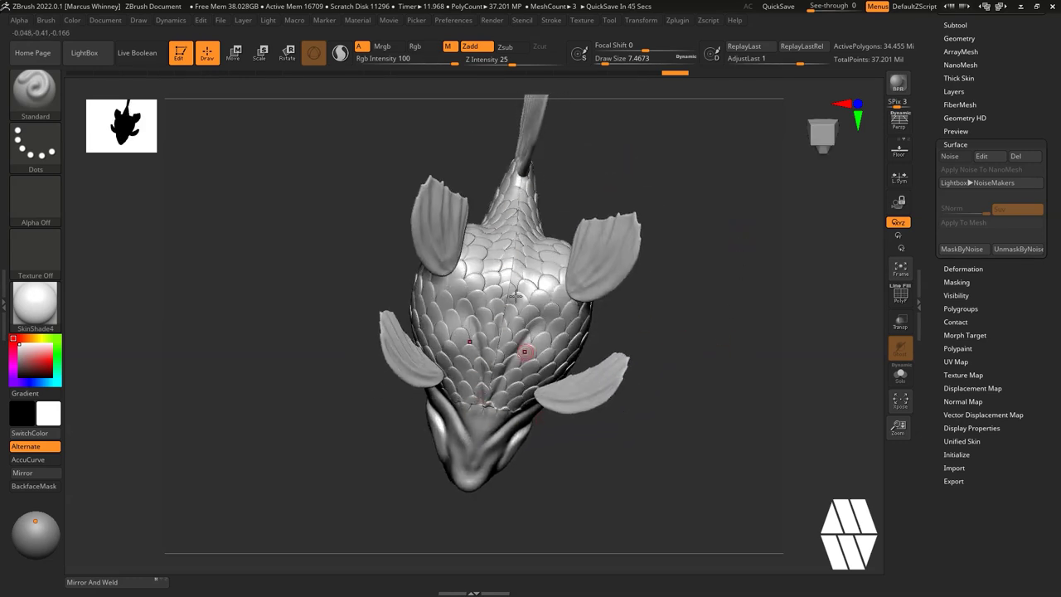
key(ctrl)
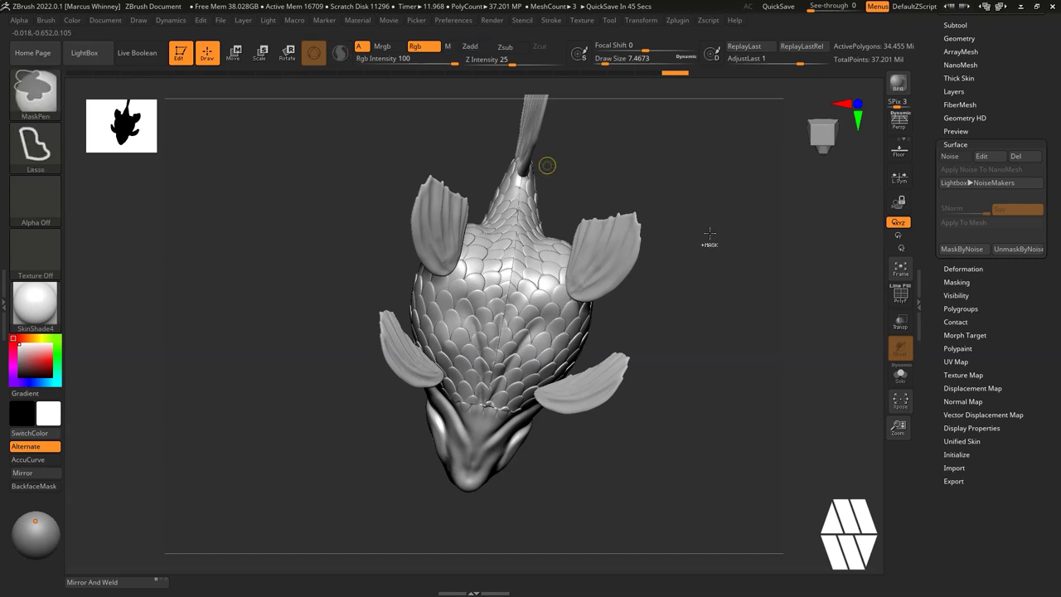
mouse_move(691, 106)
mouse_down()
mouse_move(692, 187)
mouse_move(710, 210)
mouse_up()
key(ctrl)
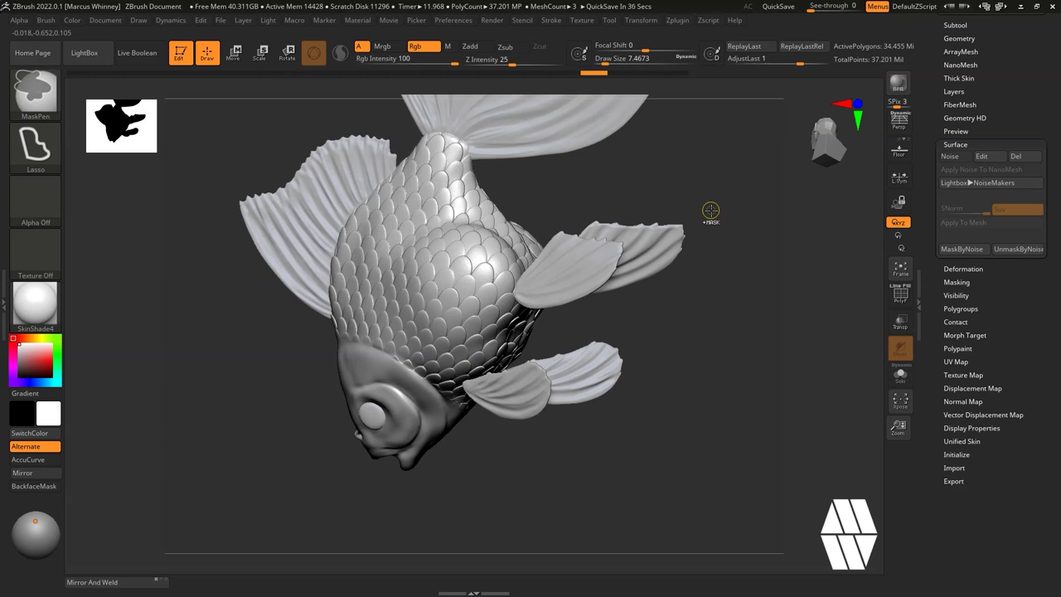
ctrl+click(711, 210)
mouse_move(689, 331)
mouse_down()
mouse_move(738, 330)
mouse_move(655, 325)
mouse_move(718, 319)
mouse_up()
key(ctrl)
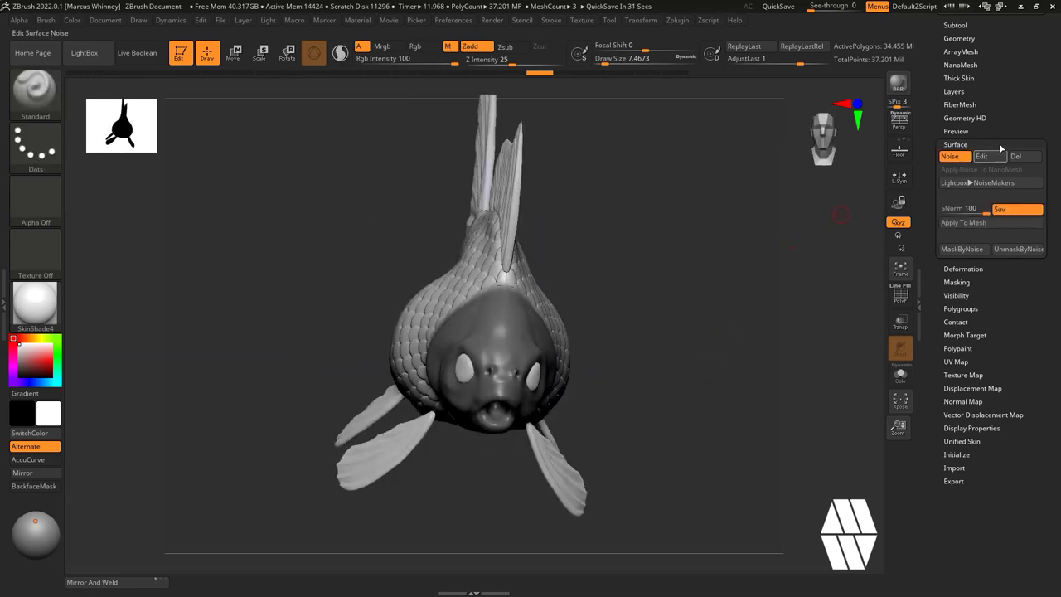
drag(707, 297, 637, 280)
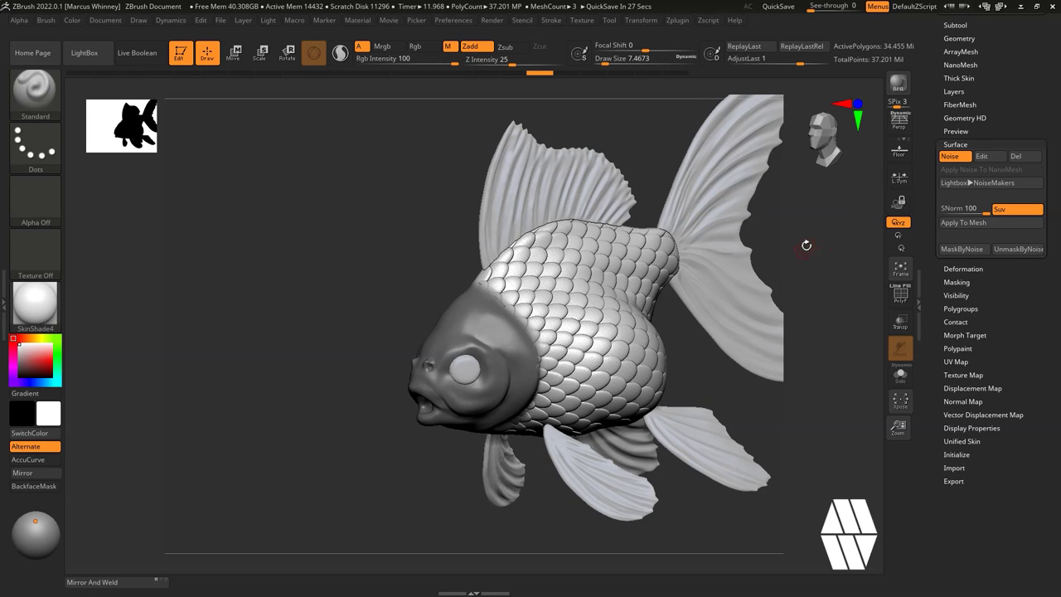
drag(803, 244, 685, 284)
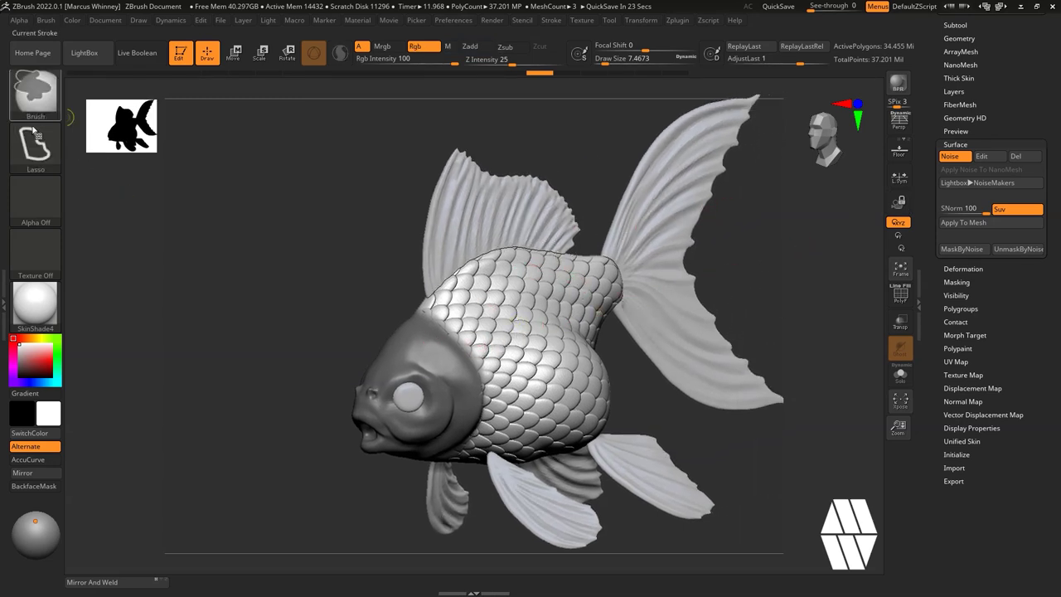
Set the masking brush's stroke to FreeHand and enlarge its Draw Size.
ctrl+click(35, 145)
ctrl+click(212, 162)
key(s)
drag(370, 201, 382, 201)
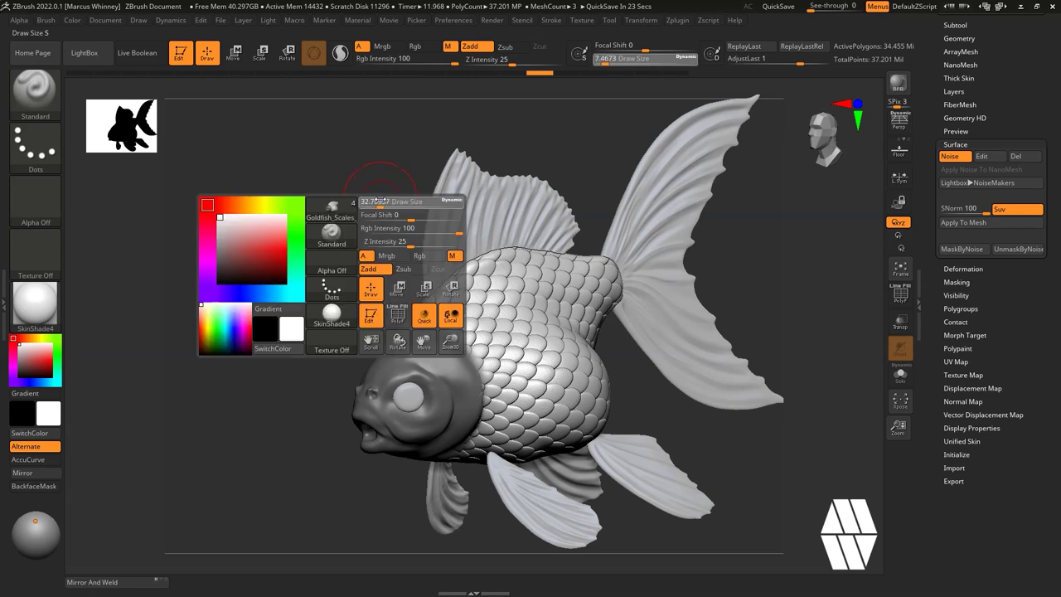
key(s)
drag(433, 299, 423, 299)
mouse_move(599, 147)
mouse_down()
mouse_move(583, 278)
mouse_move(547, 207)
mouse_move(516, 177)
mouse_move(591, 220)
mouse_move(585, 207)
mouse_up()
Paint a mask along the body's underside midline, from the throat to the tail, with a Draw Size of 34.78834.
mouse_move(429, 248)
ctrl+mouse_down()
mouse_move(428, 222)
mouse_move(491, 449)
ctrl+mouse_up()
mouse_move(618, 440)
mouse_down()
mouse_move(491, 399)
mouse_move(557, 364)
mouse_up()
key(space)
drag(638, 284, 655, 284)
drag(689, 284, 564, 363)
mouse_move(475, 406)
ctrl+mouse_down()
mouse_move(451, 402)
mouse_move(396, 286)
ctrl+mouse_up()
drag(489, 196, 481, 257)
ctrl+drag(404, 321, 371, 229)
mouse_move(426, 178)
mouse_down()
mouse_move(514, 253)
mouse_move(498, 312)
mouse_up()
ctrl+drag(385, 279, 382, 274)
drag(379, 237, 654, 320)
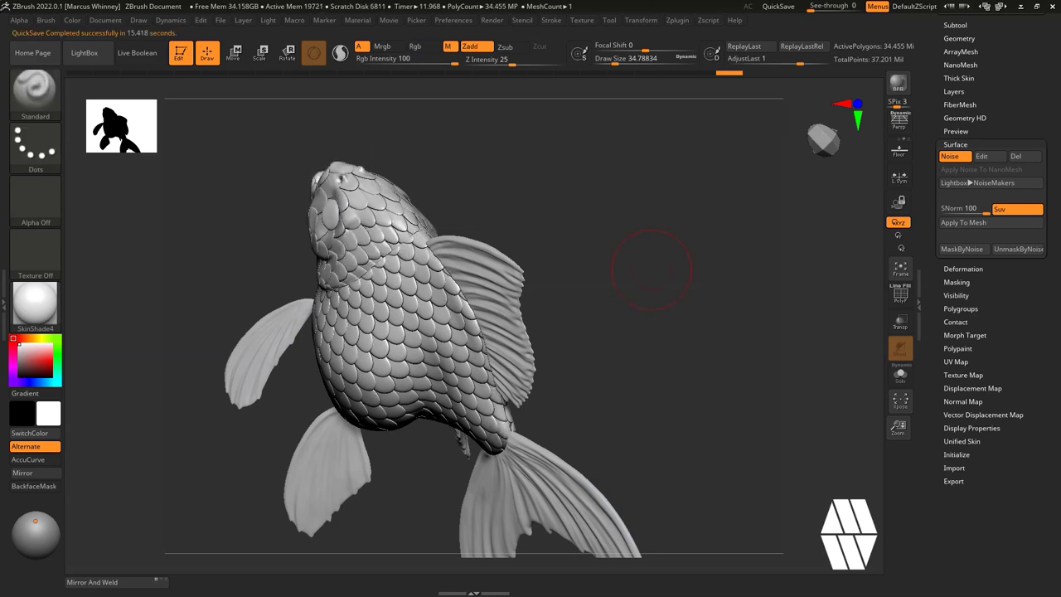
Check the masked body from several sides and apply the surface noise to the mesh.
drag(652, 269, 695, 316)
drag(679, 364, 715, 277)
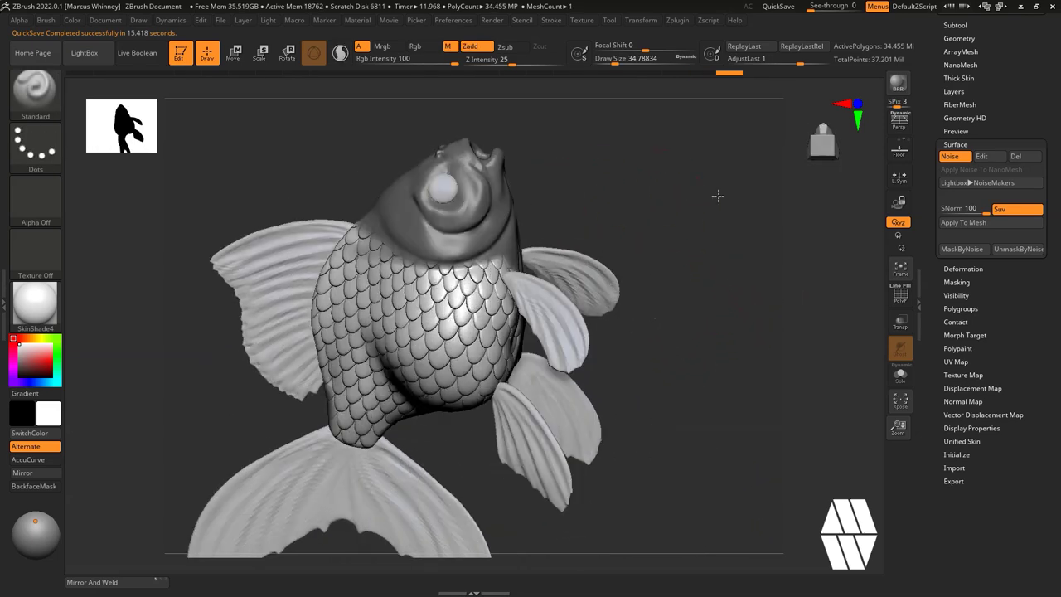
drag(718, 196, 525, 243)
drag(658, 185, 724, 307)
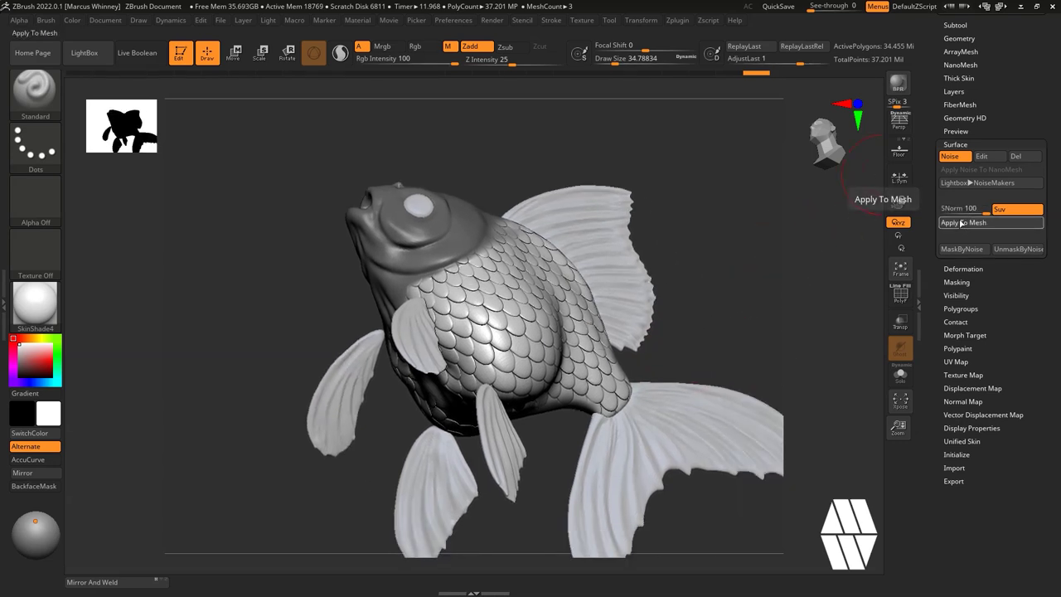
click(961, 223)
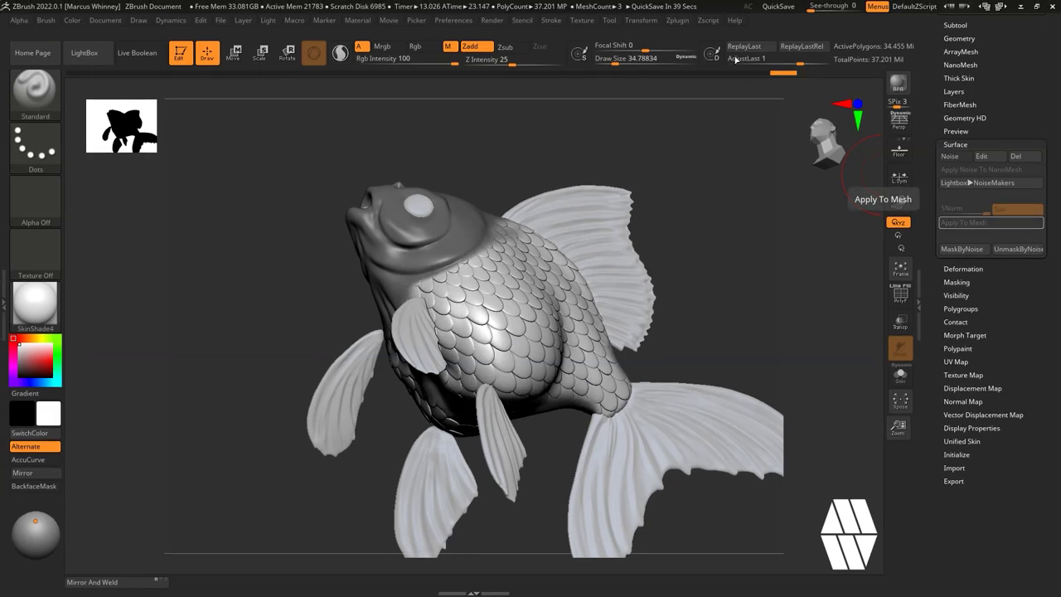
Clear the mask, set the Draw Size to 8.42419, and inspect the bare belly strip and the head.
mouse_move(702, 207)
mouse_down()
mouse_move(697, 240)
mouse_move(708, 272)
mouse_move(683, 213)
mouse_move(638, 221)
mouse_move(715, 187)
mouse_move(716, 208)
mouse_move(699, 211)
mouse_move(694, 241)
mouse_up()
key(space)
mouse_move(687, 184)
mouse_down()
mouse_move(670, 161)
mouse_move(667, 173)
mouse_up()
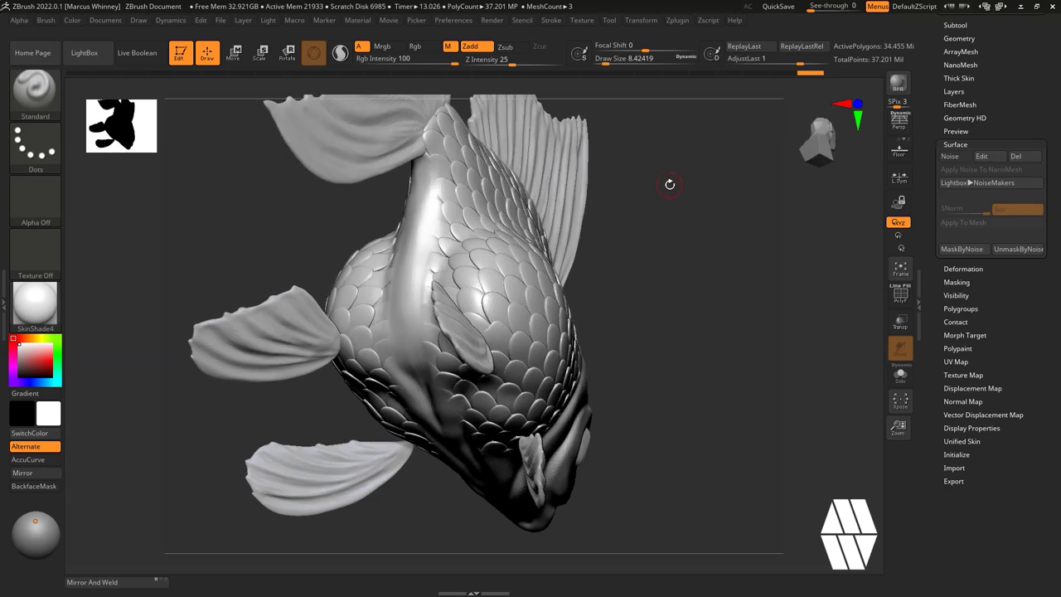
drag(739, 226, 700, 267)
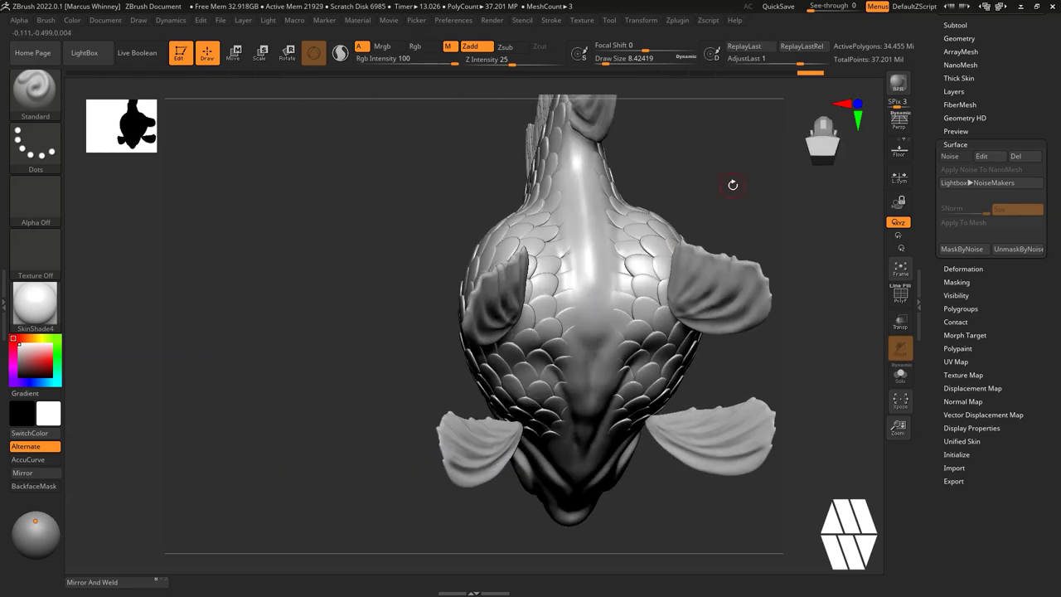
drag(717, 175, 562, 235)
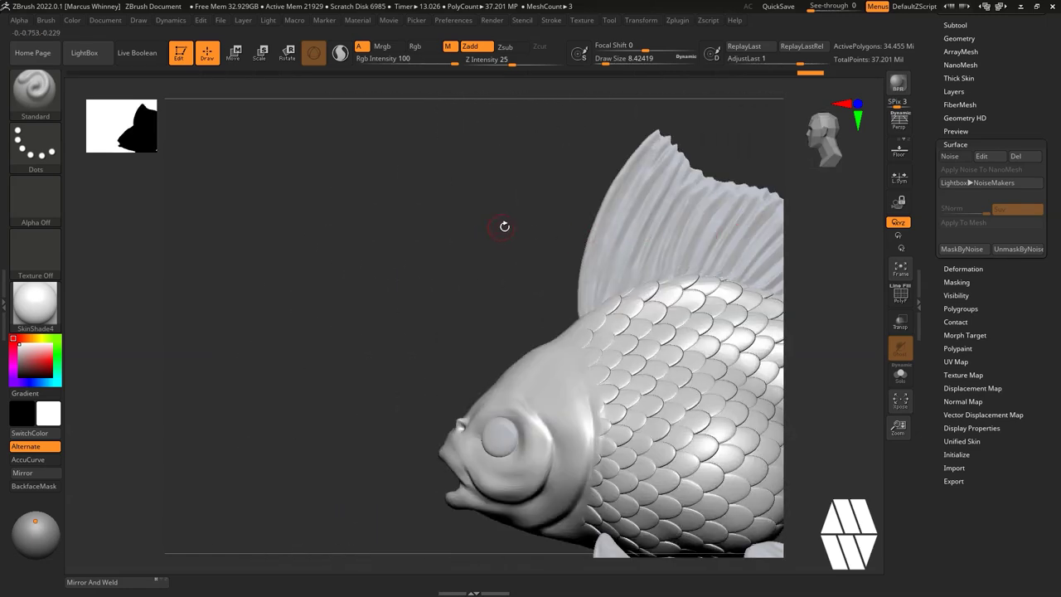
drag(469, 227, 372, 179)
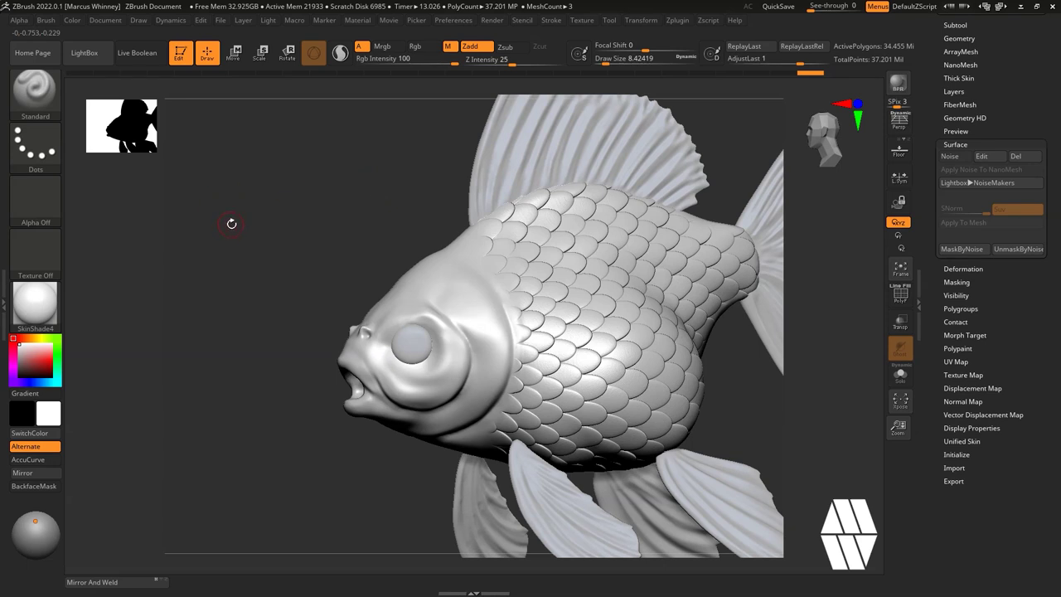
Set the Standard brush to the DragRect stroke with the ScaleAlpha_02 alpha.
click(37, 149)
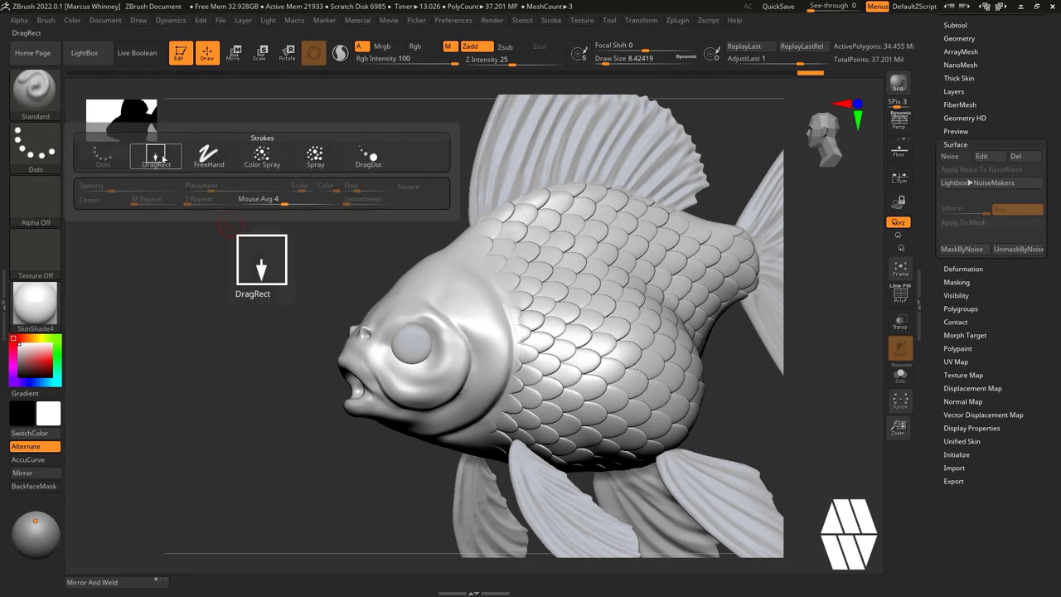
click(36, 149)
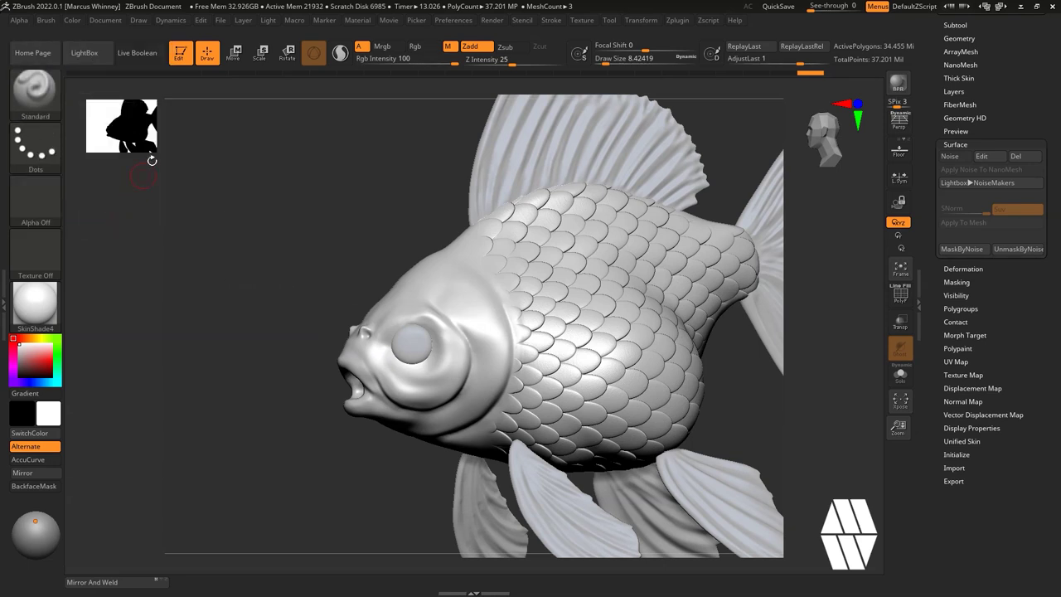
click(156, 155)
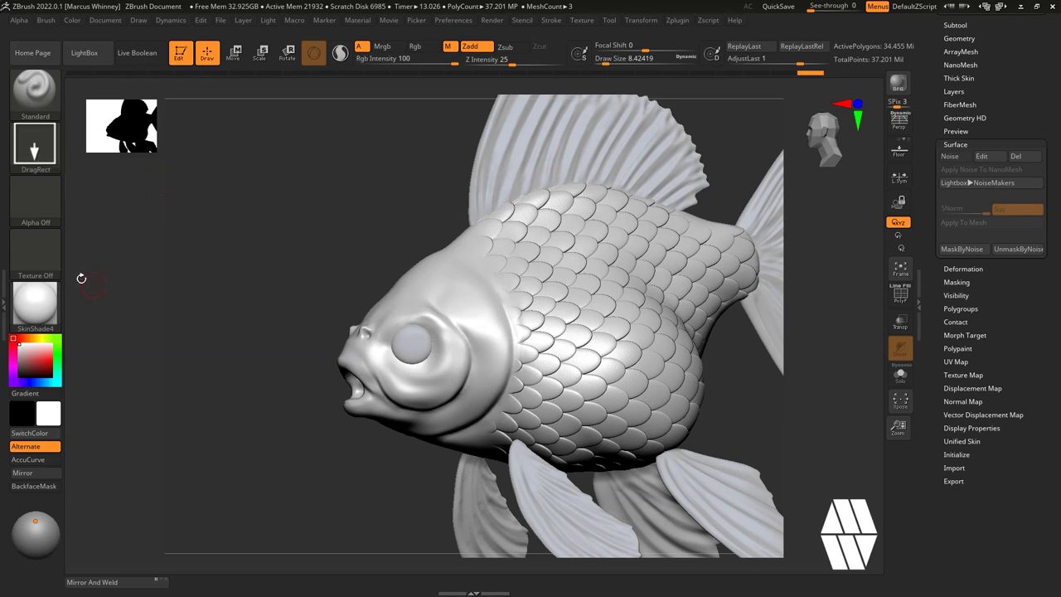
click(36, 209)
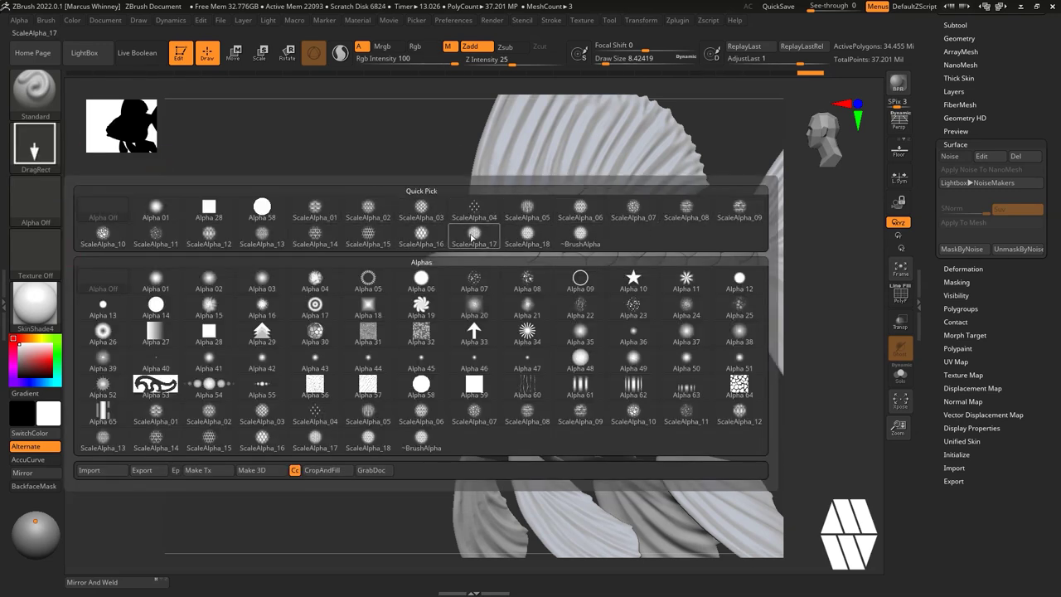
click(367, 202)
click(38, 199)
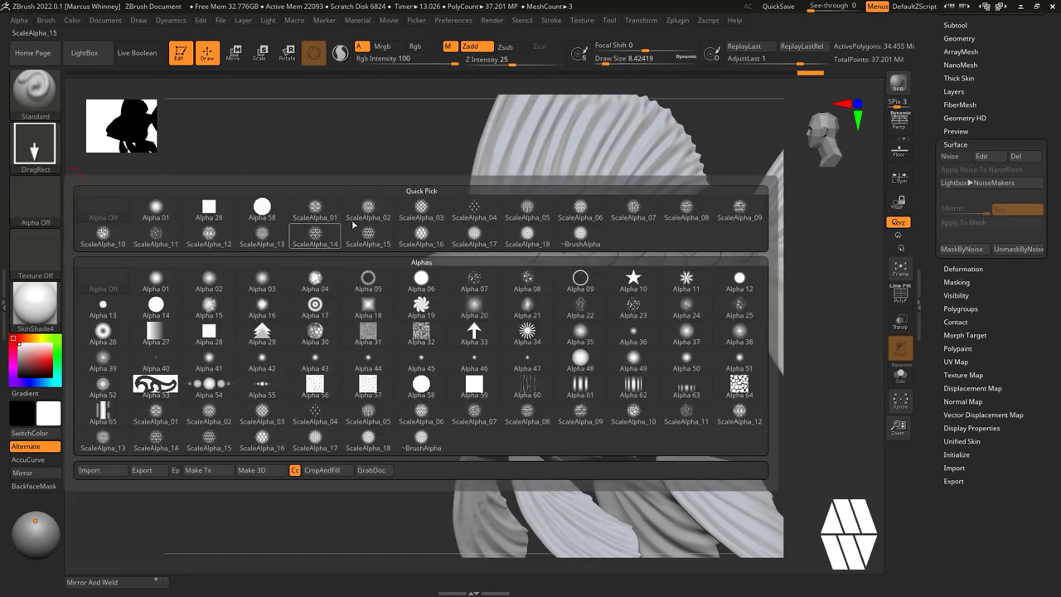
click(376, 213)
Try stamping a patch of scales on the throat with the material channel active, and undo the stamp.
drag(763, 328, 778, 356)
drag(639, 324, 677, 185)
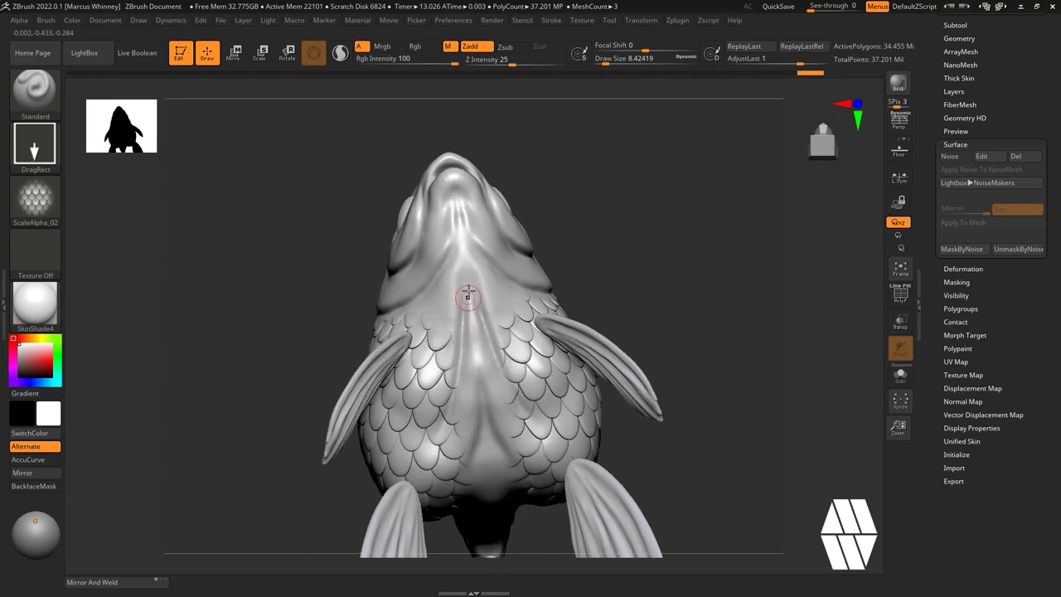
drag(469, 290, 468, 210)
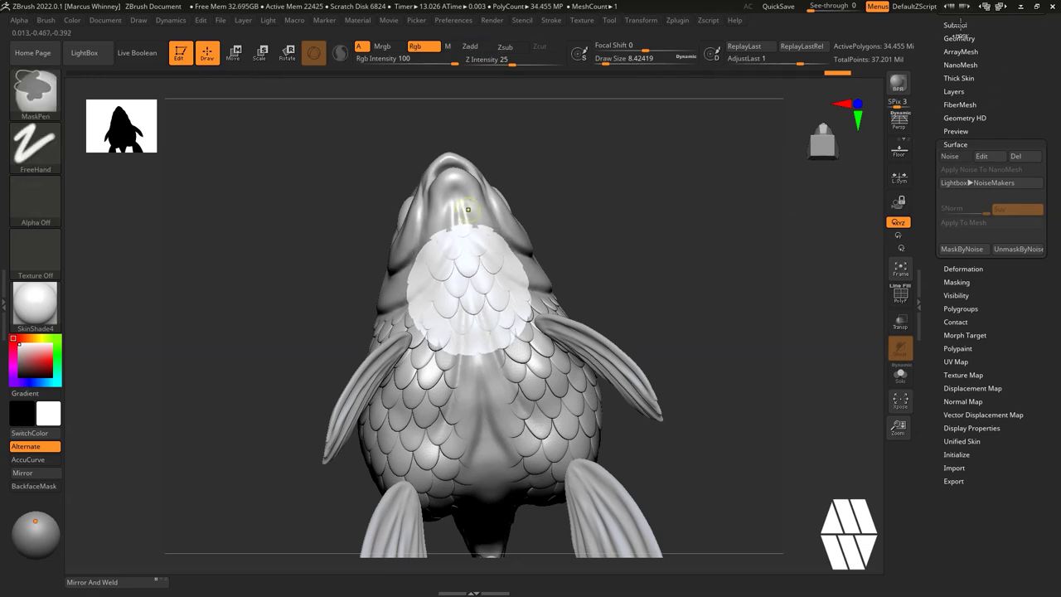
key(ctrl+z)
Turn off the brush's material channel and stamp scales over the bare throat area.
click(47, 314)
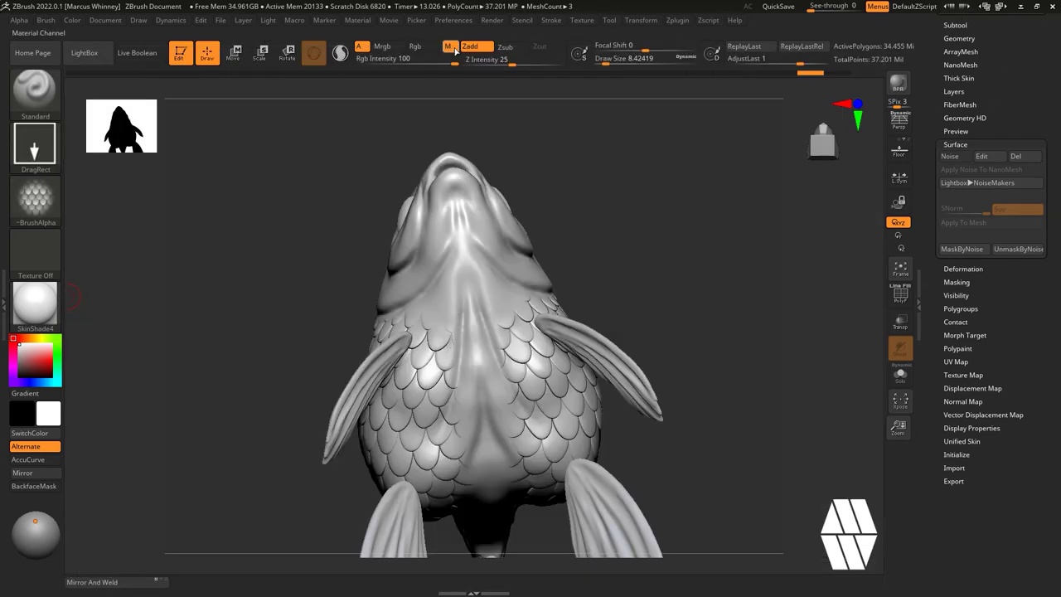
click(454, 48)
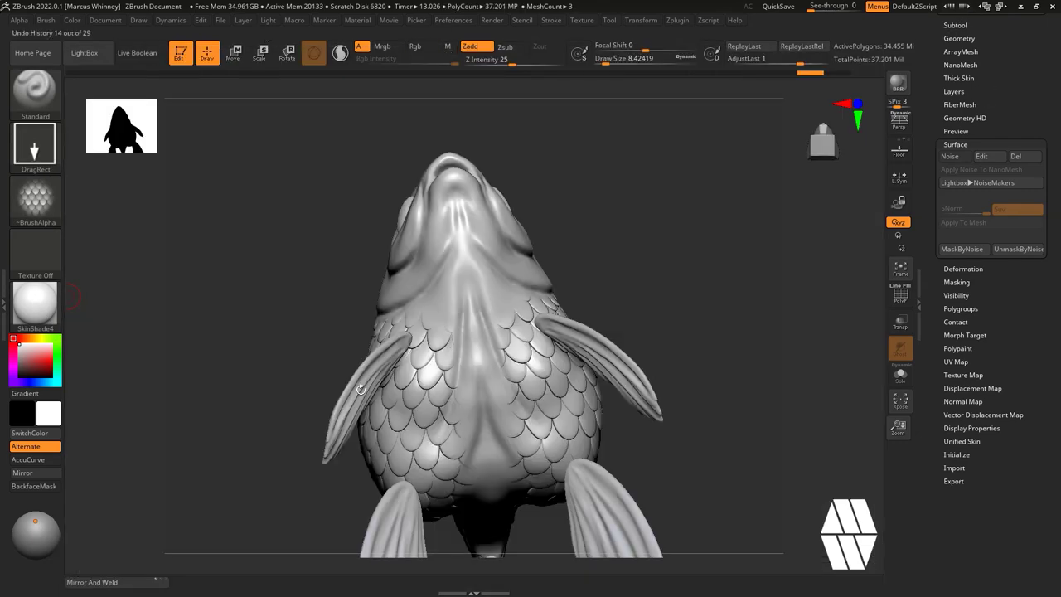
drag(464, 248, 462, 215)
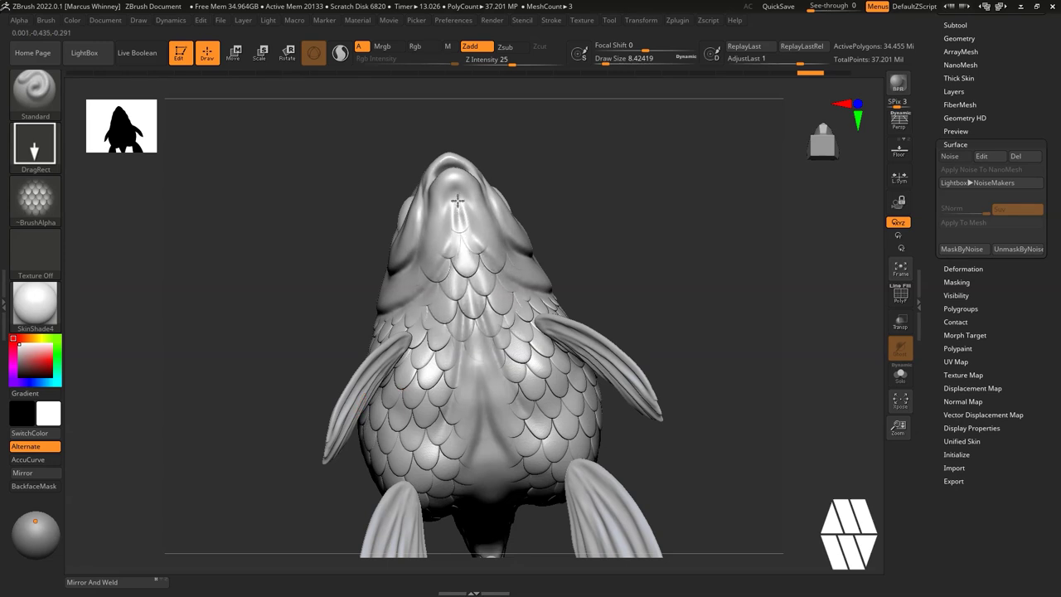
drag(460, 223, 460, 218)
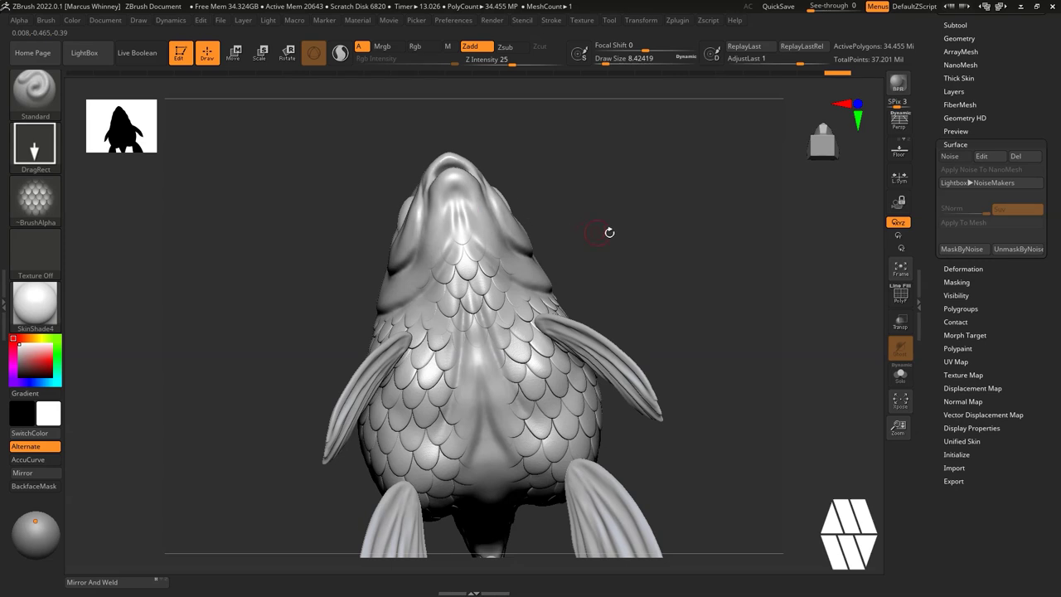
Stamp further scale patches along the bare belly midline, from the throat to behind the pelvic fins.
drag(608, 232, 613, 199)
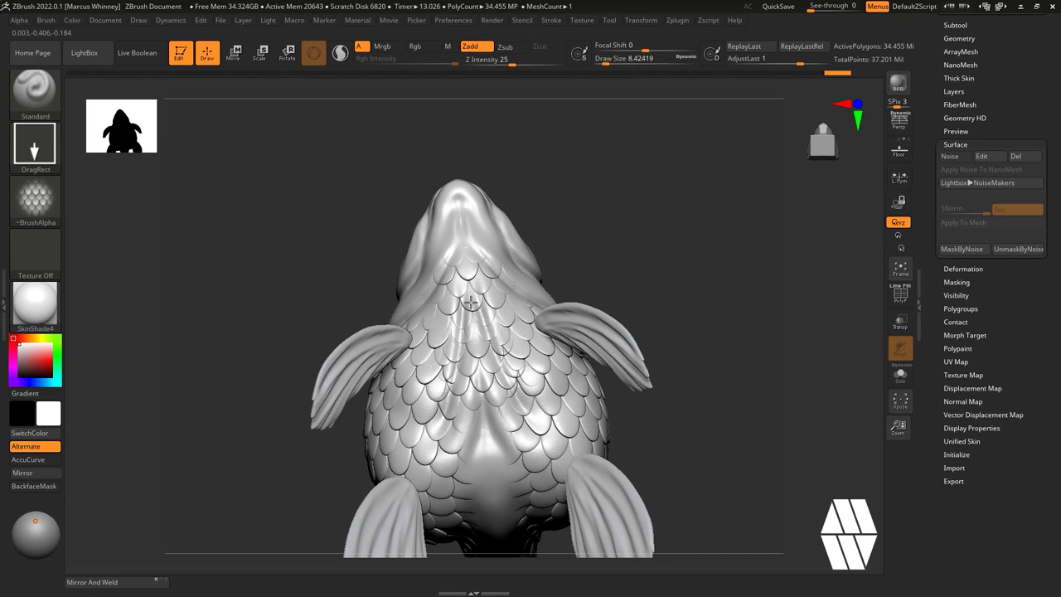
mouse_move(471, 293)
mouse_down()
mouse_move(669, 246)
mouse_move(681, 181)
mouse_up()
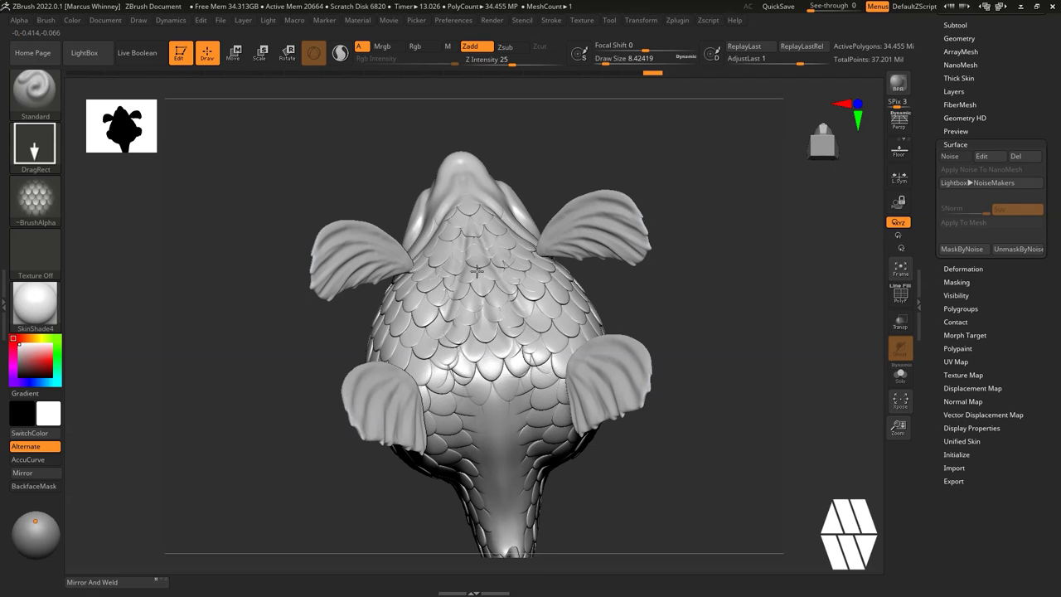
drag(681, 396, 571, 304)
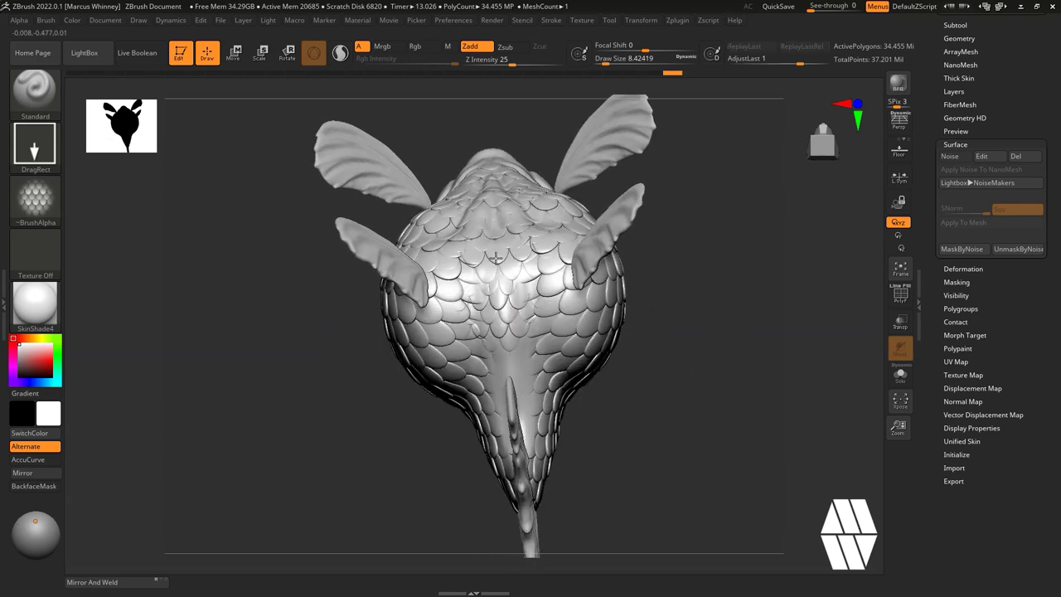
key(ctrl)
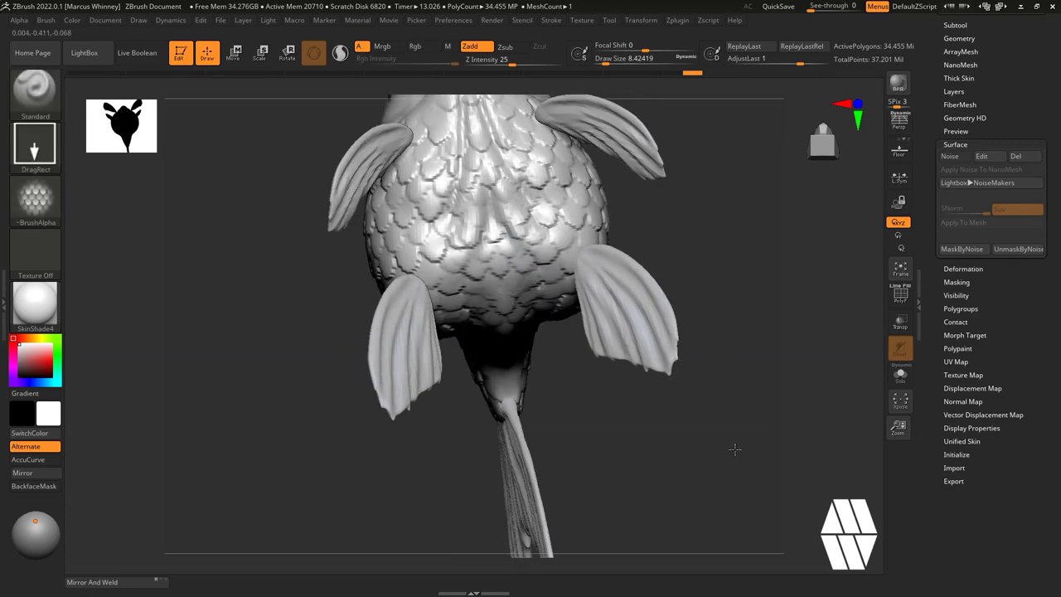
Refine the mask on the scales bordering the bare strip on the underside in front of the tail.
mouse_move(734, 448)
mouse_down()
mouse_move(745, 307)
mouse_move(704, 274)
mouse_up()
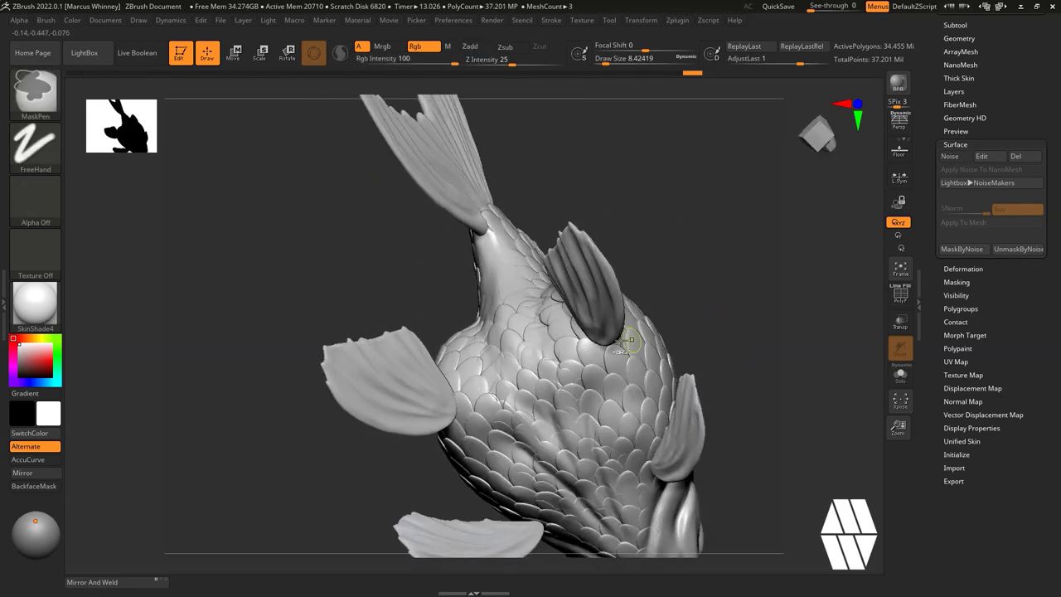
mouse_move(620, 185)
mouse_down()
mouse_move(572, 307)
mouse_move(545, 305)
mouse_move(506, 227)
mouse_move(563, 389)
mouse_move(567, 259)
mouse_move(461, 179)
mouse_move(502, 245)
mouse_up()
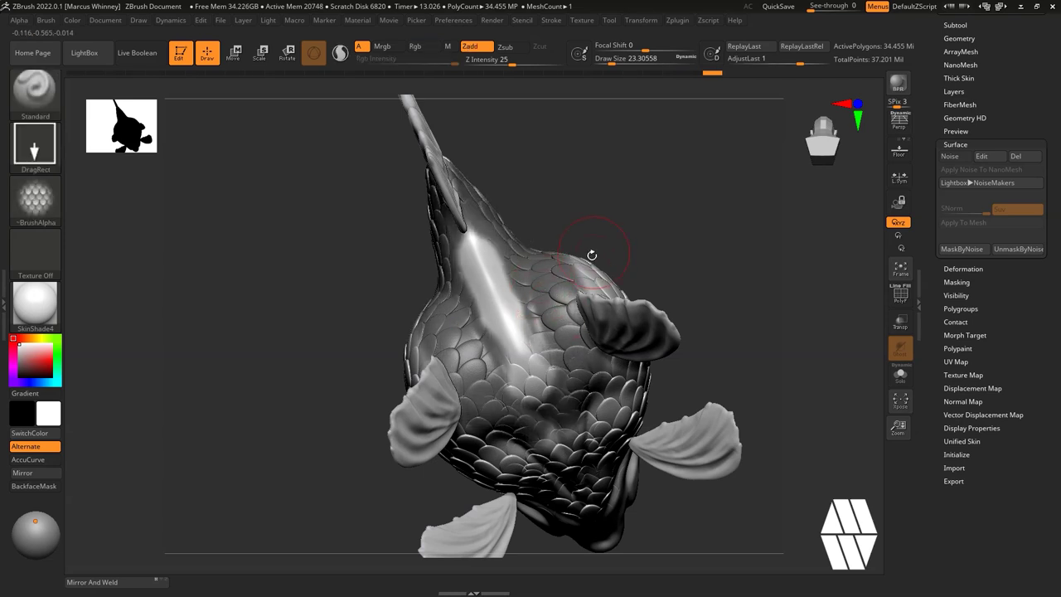
ctrl+drag(517, 308, 497, 249)
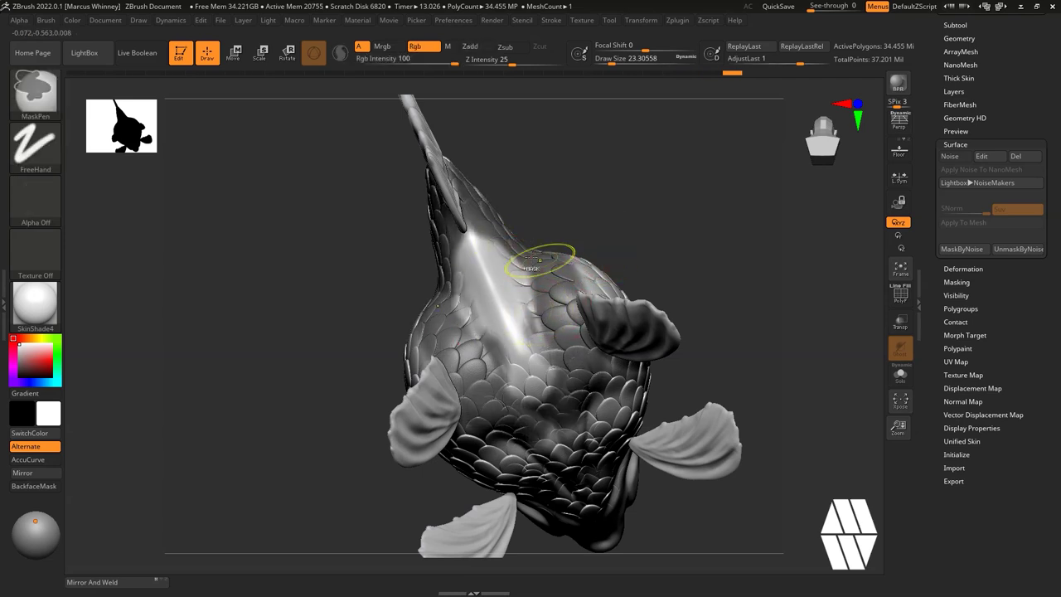
ctrl+drag(544, 290, 572, 256)
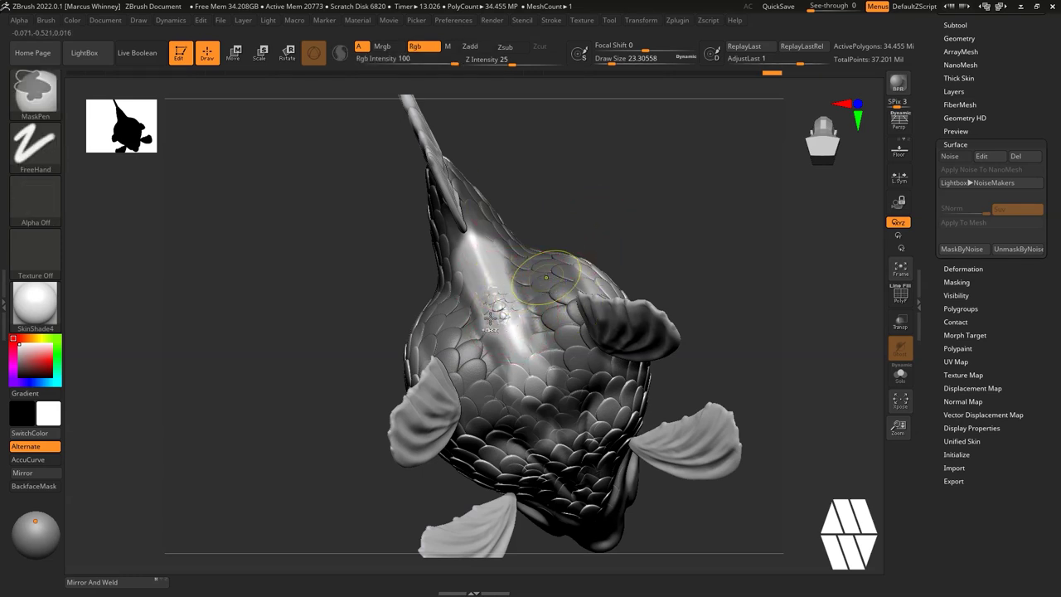
key(ctrl)
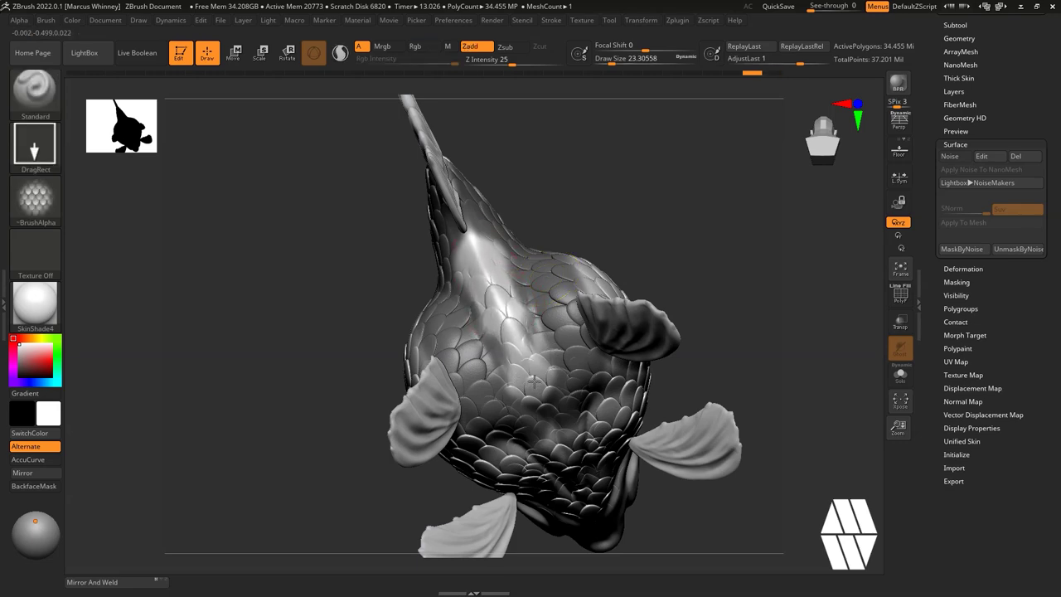
Examine the scale coverage over the whole goldfish from the back, the side and below the head.
mouse_move(674, 241)
mouse_down()
mouse_move(703, 237)
mouse_move(727, 190)
mouse_move(696, 201)
mouse_move(688, 236)
mouse_move(720, 240)
mouse_move(711, 248)
mouse_move(686, 228)
mouse_move(596, 237)
mouse_move(644, 260)
mouse_move(646, 274)
mouse_move(609, 345)
mouse_up()
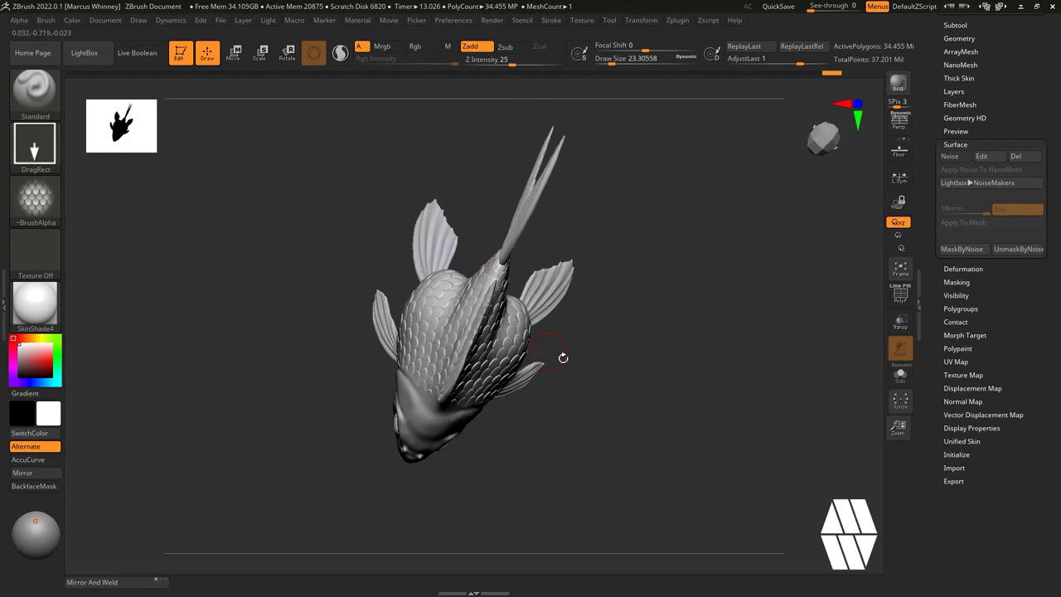
drag(538, 347, 552, 334)
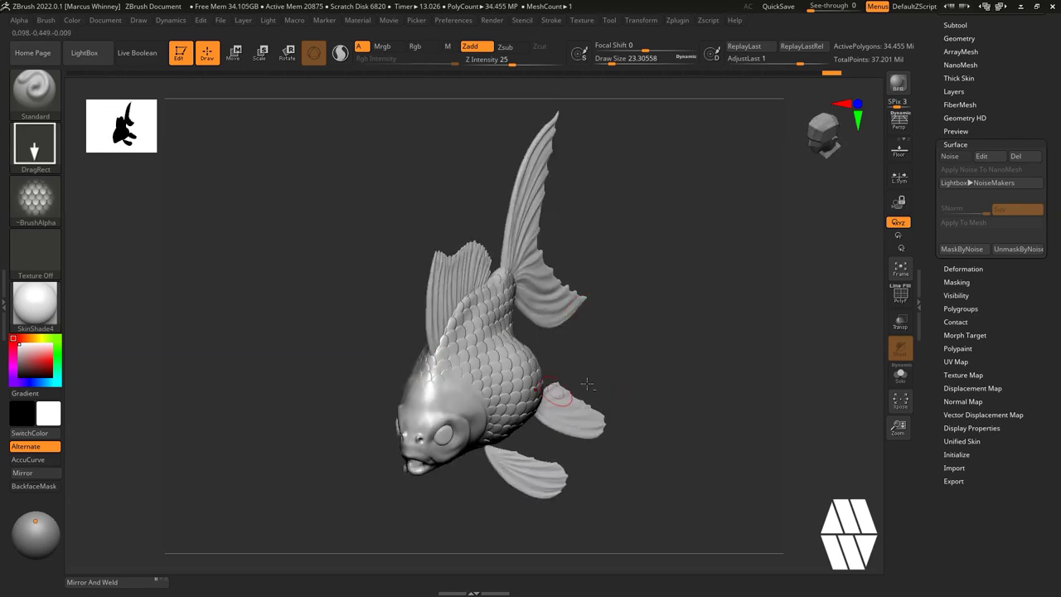
ctrl+right_drag(586, 383, 694, 336)
drag(693, 336, 772, 370)
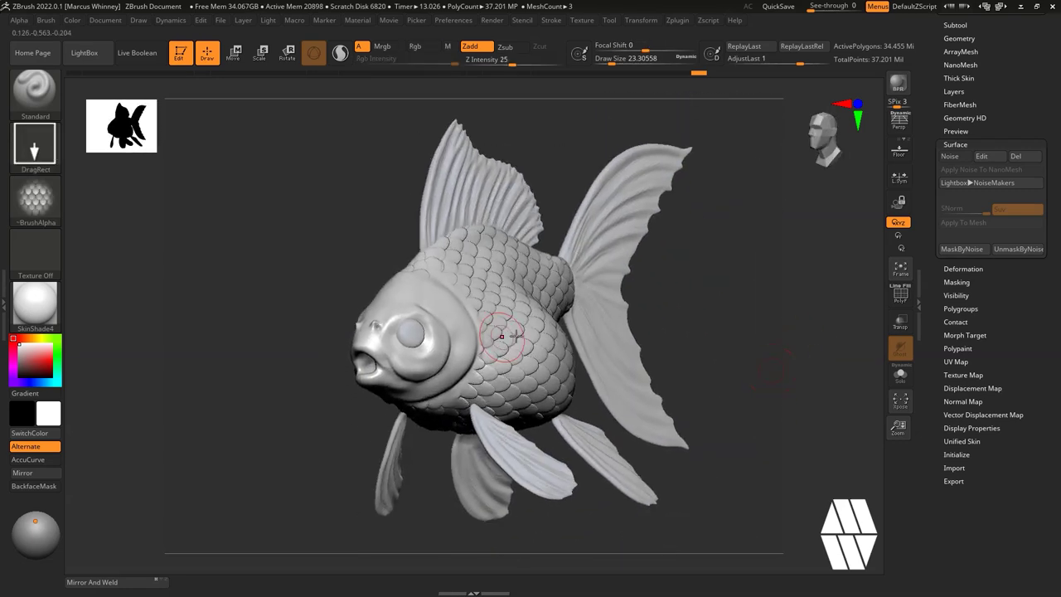
drag(677, 299, 458, 340)
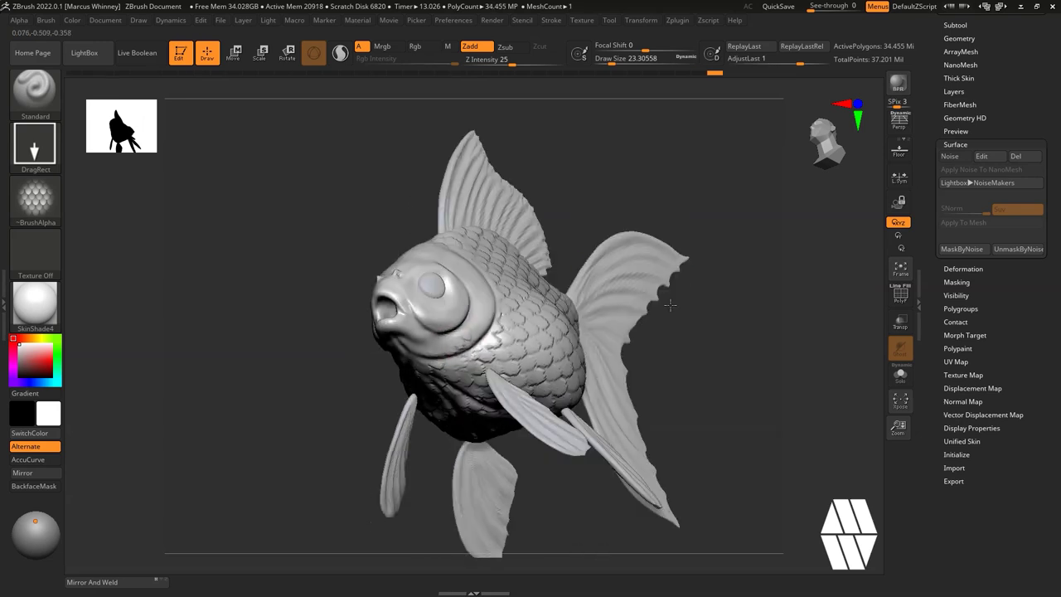
drag(670, 305, 738, 315)
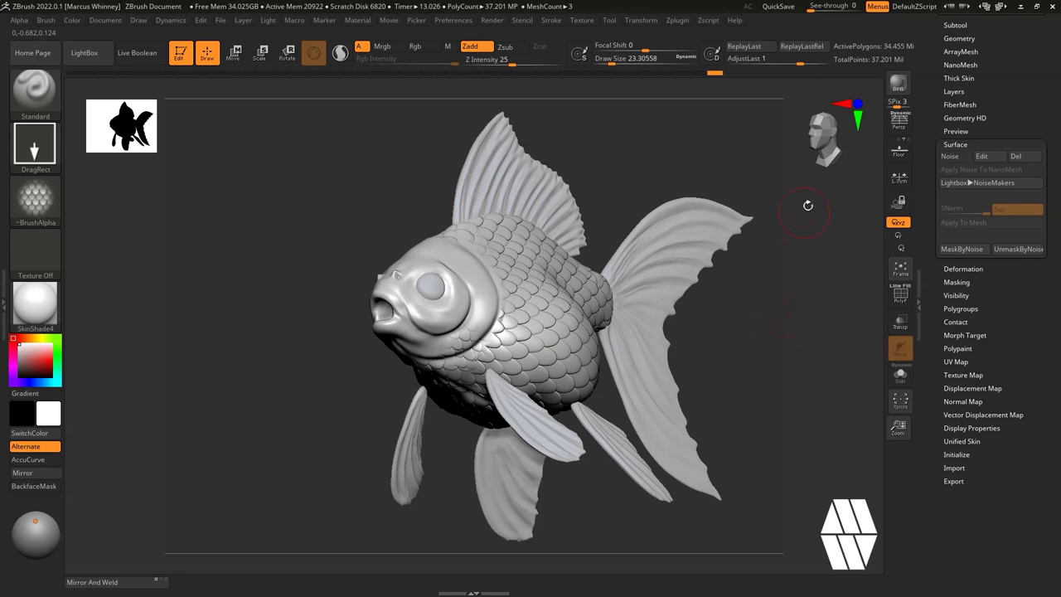
Switch to the Dino_Foot_Base_Model1_1 model and frame it in the view.
scroll(1020, 75, up, 1)
scroll(965, 43, up, 5)
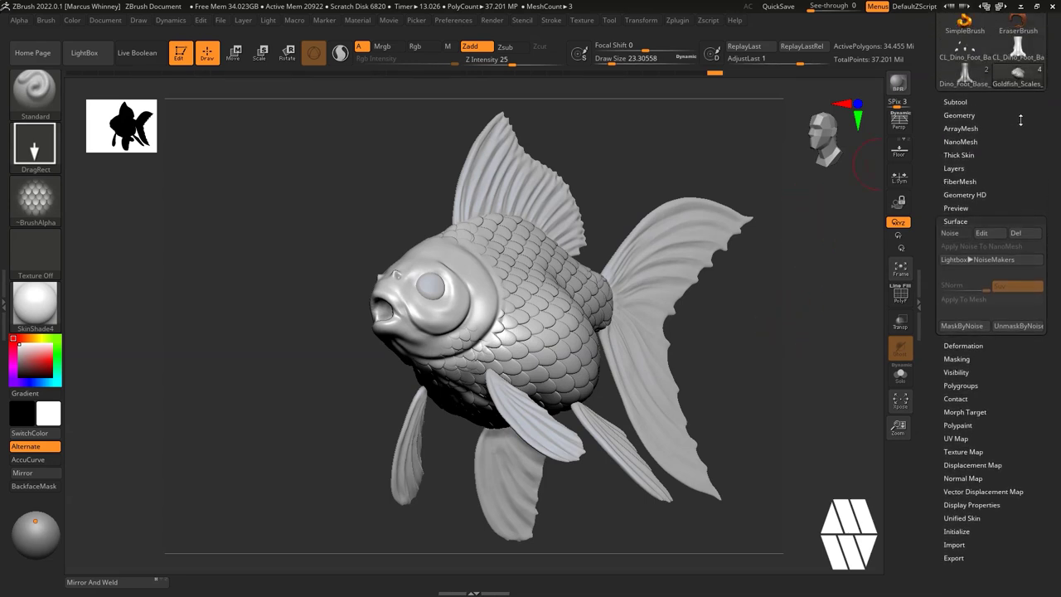
mouse_move(984, 201)
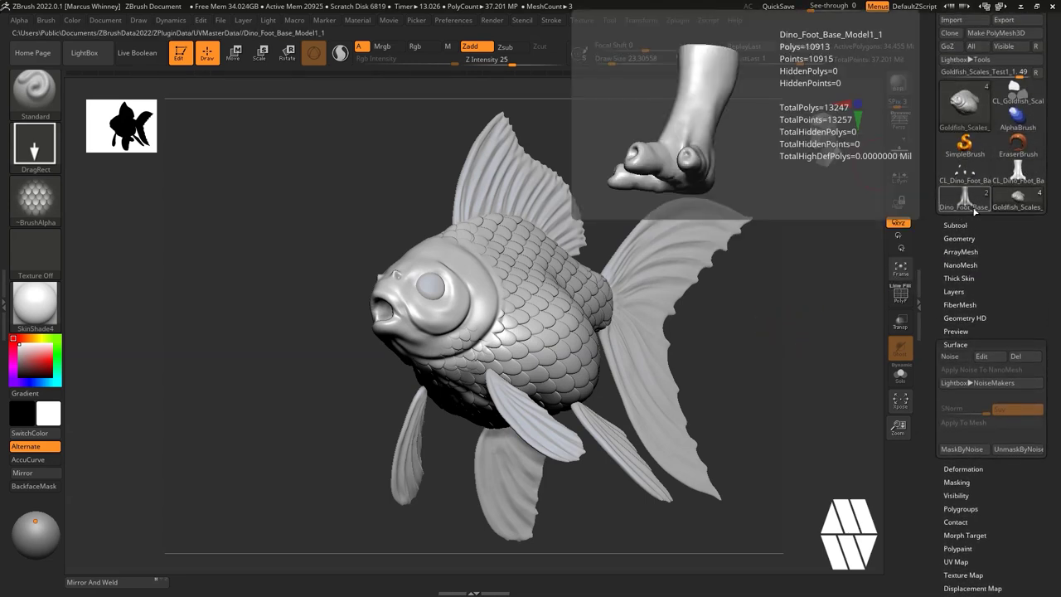
click(985, 200)
key(f)
drag(708, 301, 749, 266)
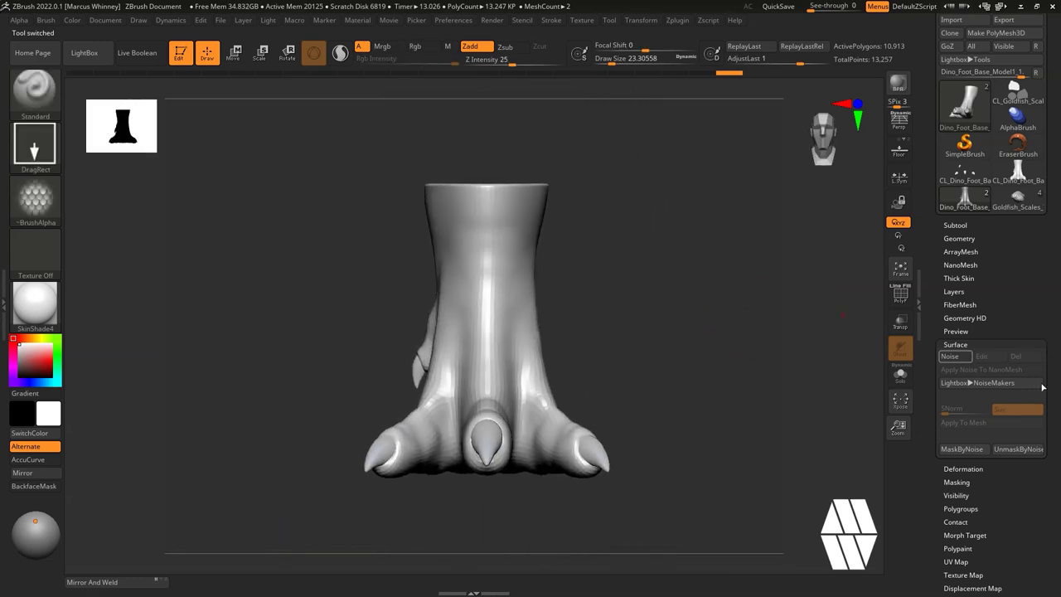
Check the dinosaur foot's UV layout with Morph UV, and return the foot to its 3D shape.
scroll(996, 503, down, 4)
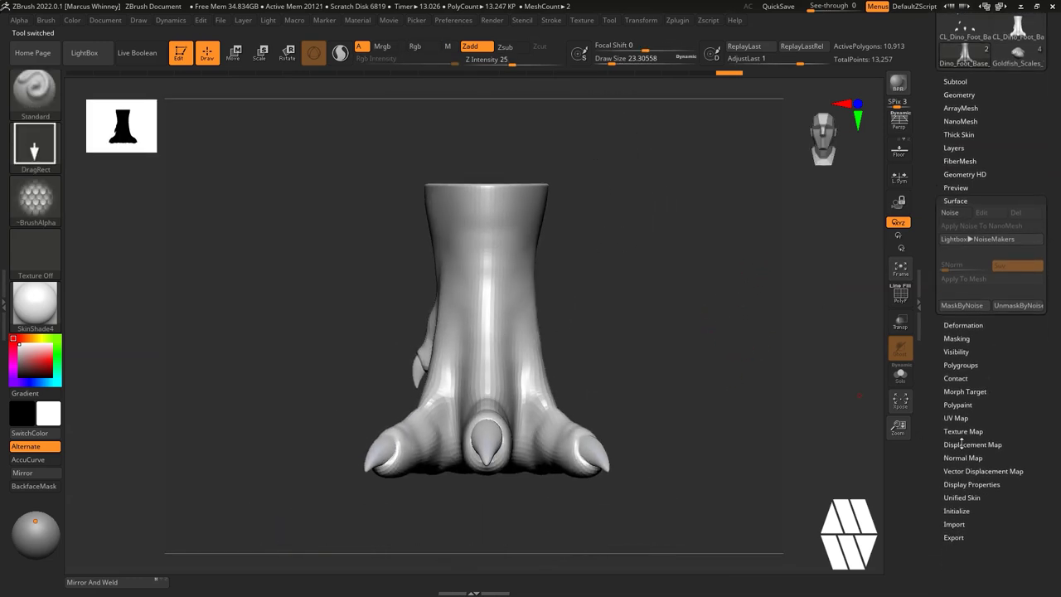
click(956, 417)
click(959, 319)
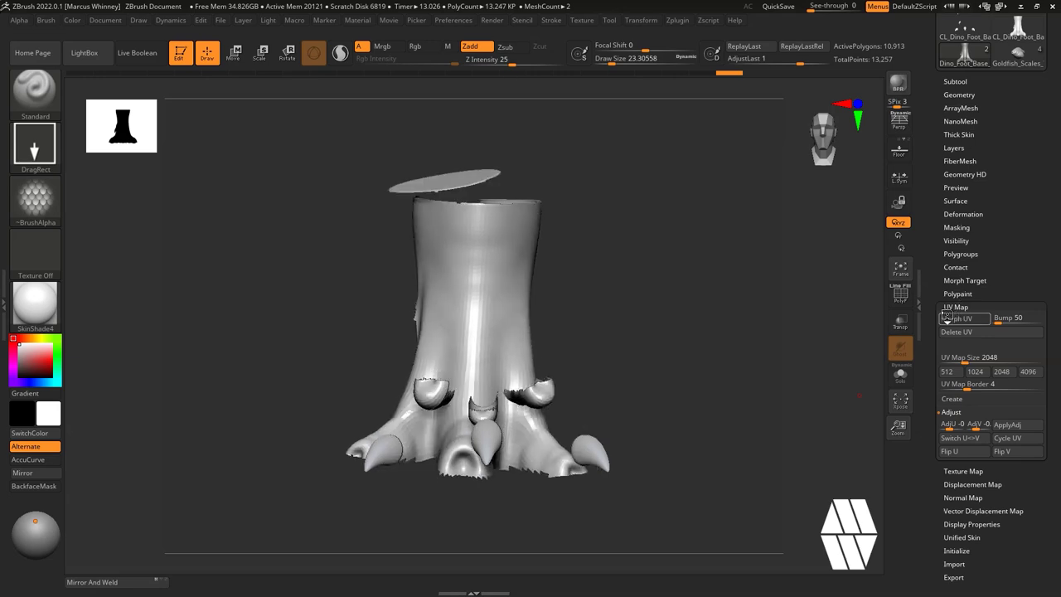
drag(745, 348, 668, 295)
drag(719, 352, 663, 299)
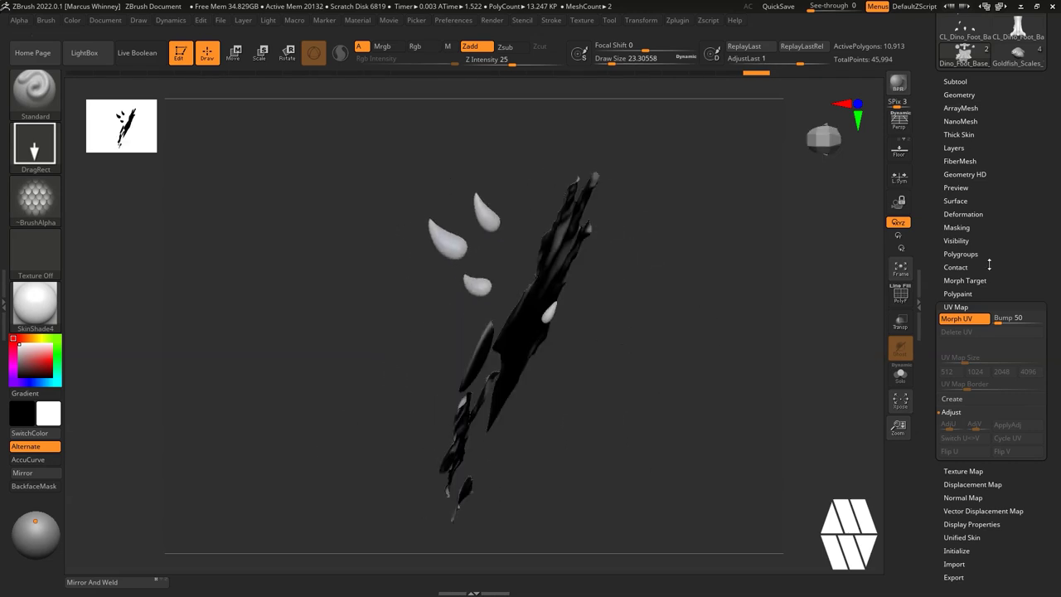
click(957, 319)
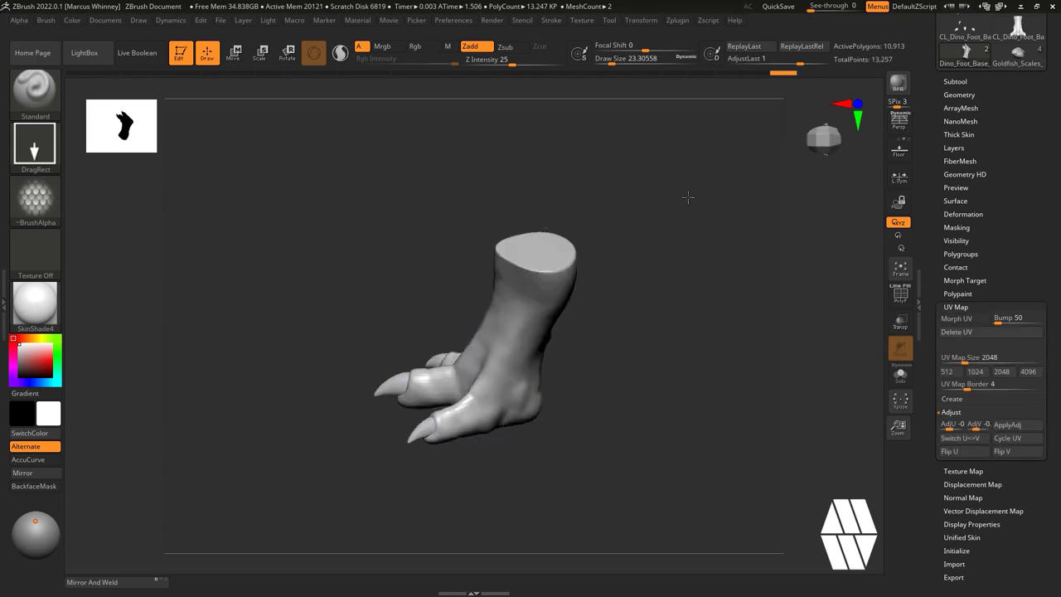
drag(659, 290, 807, 353)
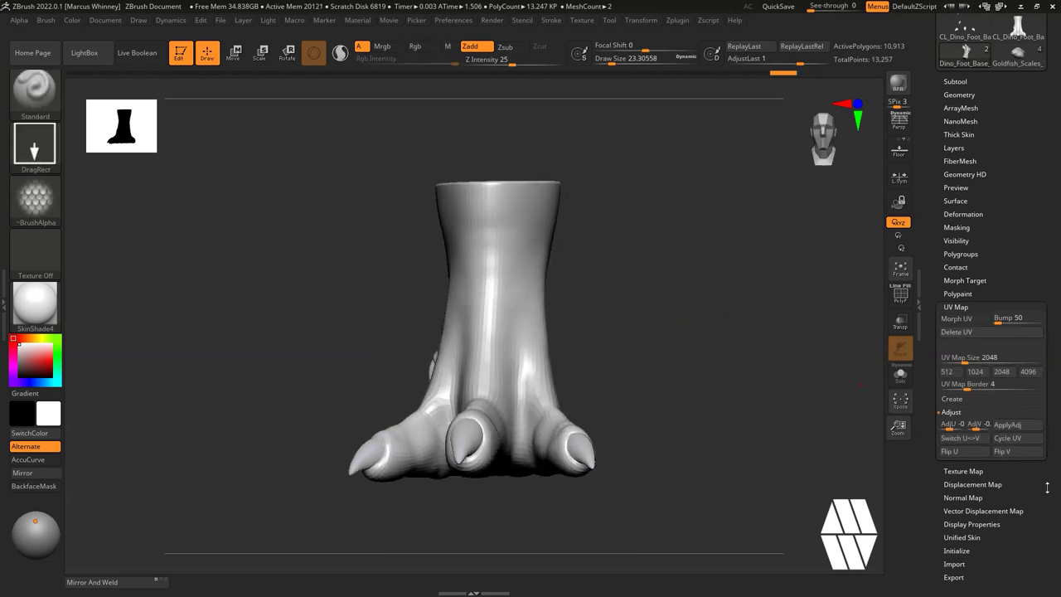
Subdivide the dinosaur foot mesh up to subdivision level 6.
click(957, 96)
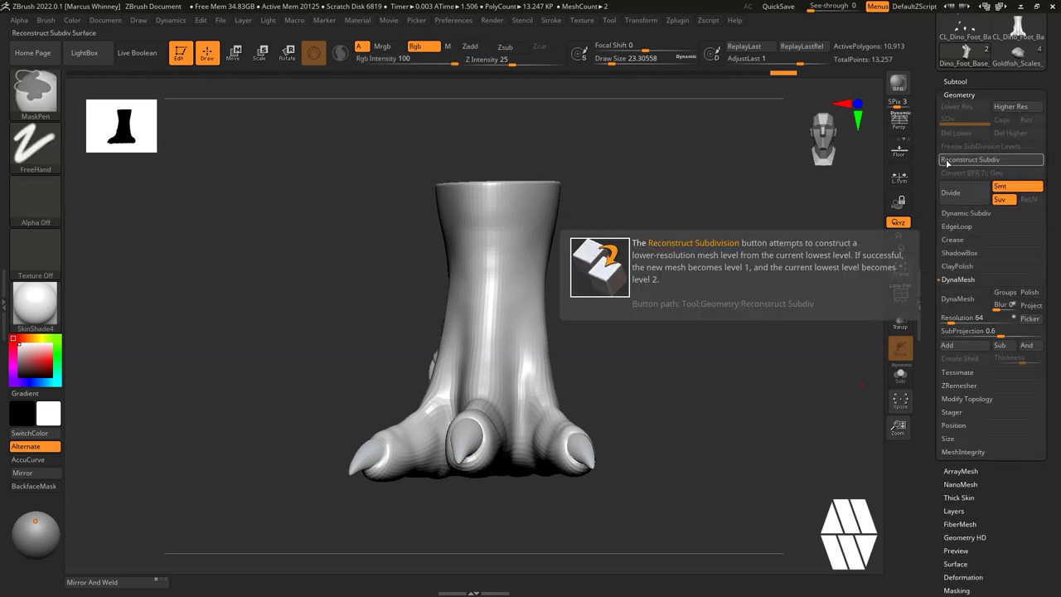
click(970, 159)
key(ctrl+d)
key(ctrl+d)
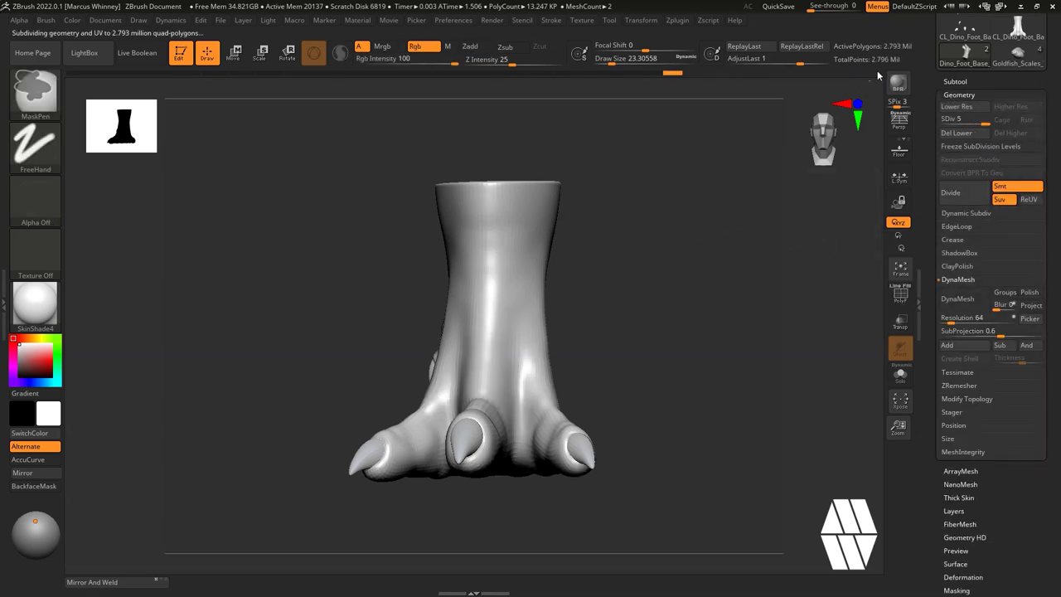
key(ctrl)
key(ctrl+d)
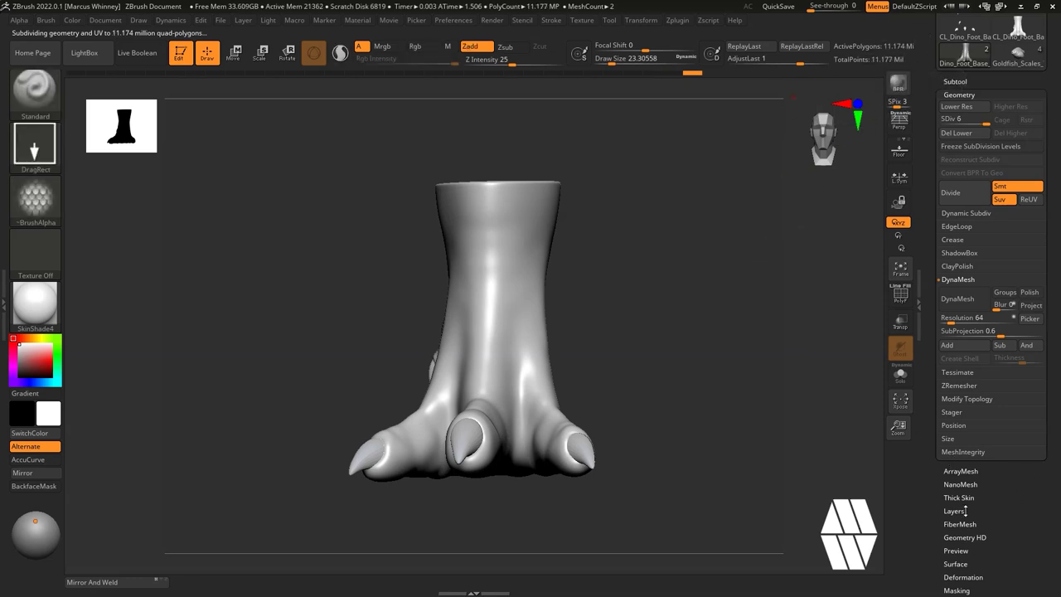
Start surface noise on the foot, frame the whole model in the preview, and load ScaleAlpha_07.jpg as the noise alpha.
click(954, 564)
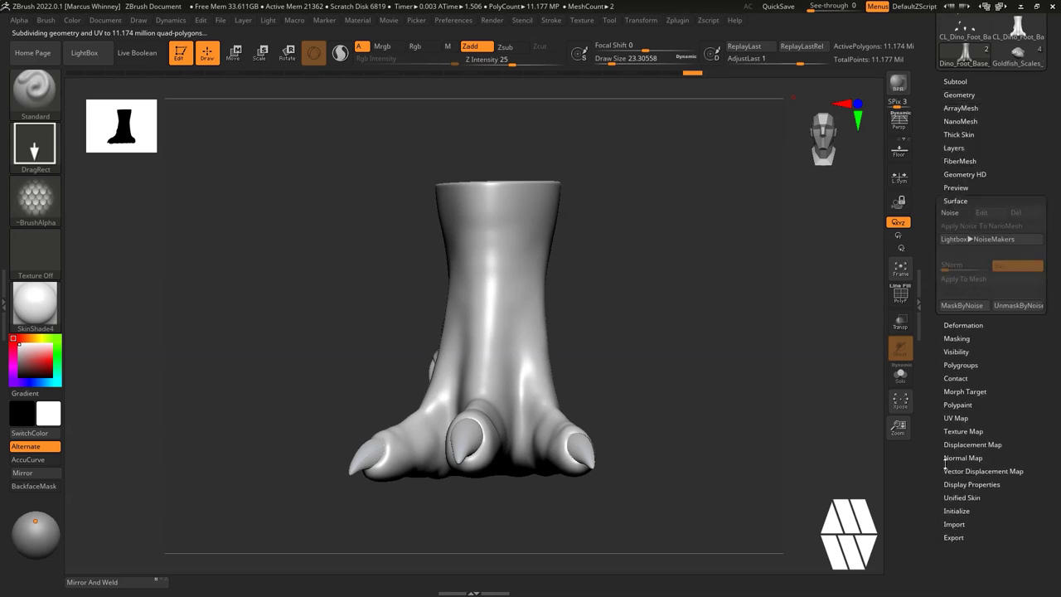
click(951, 213)
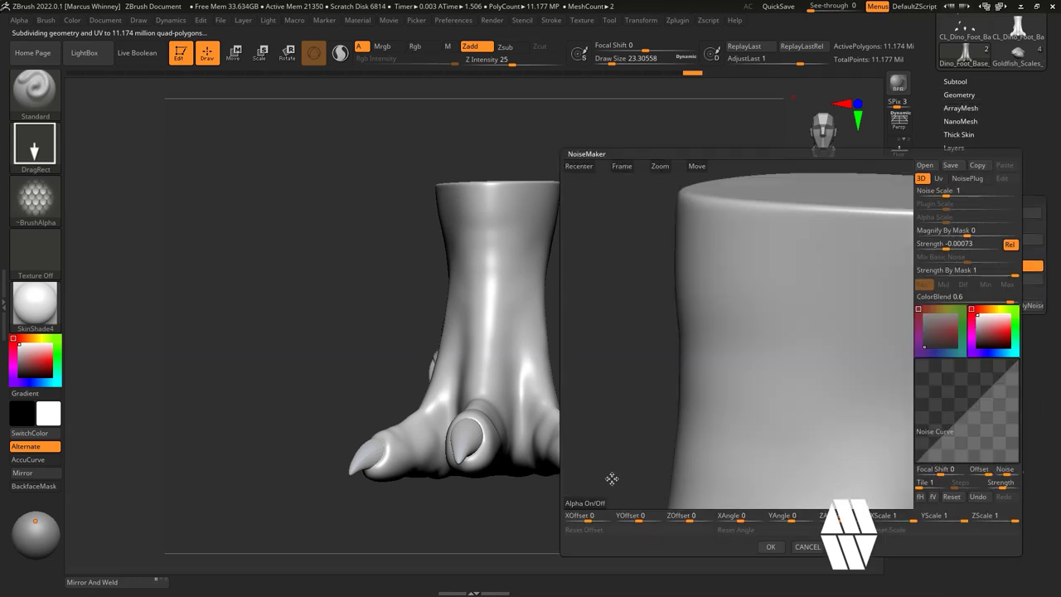
click(617, 167)
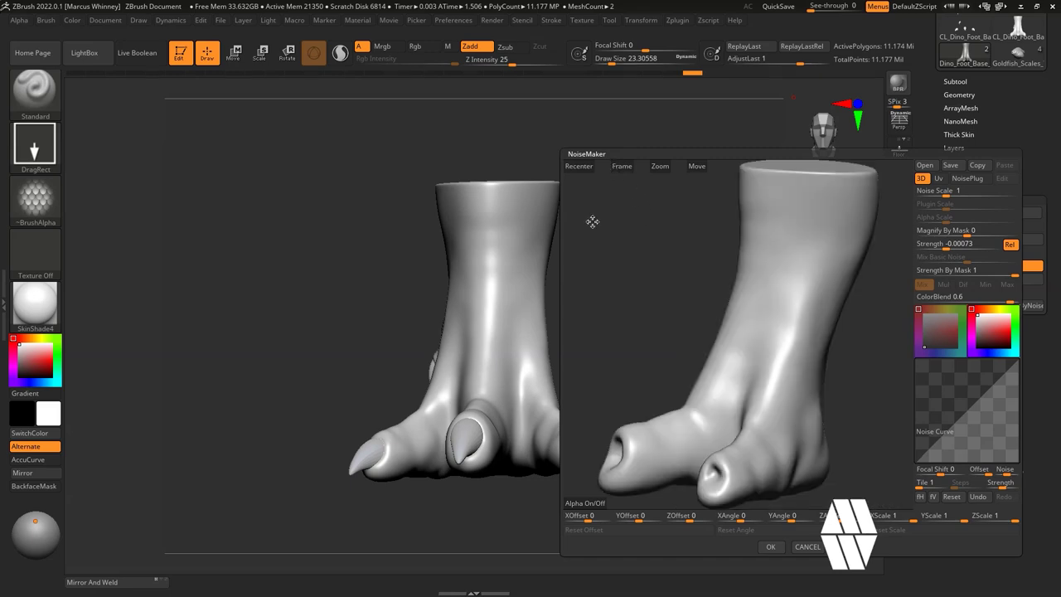
click(589, 504)
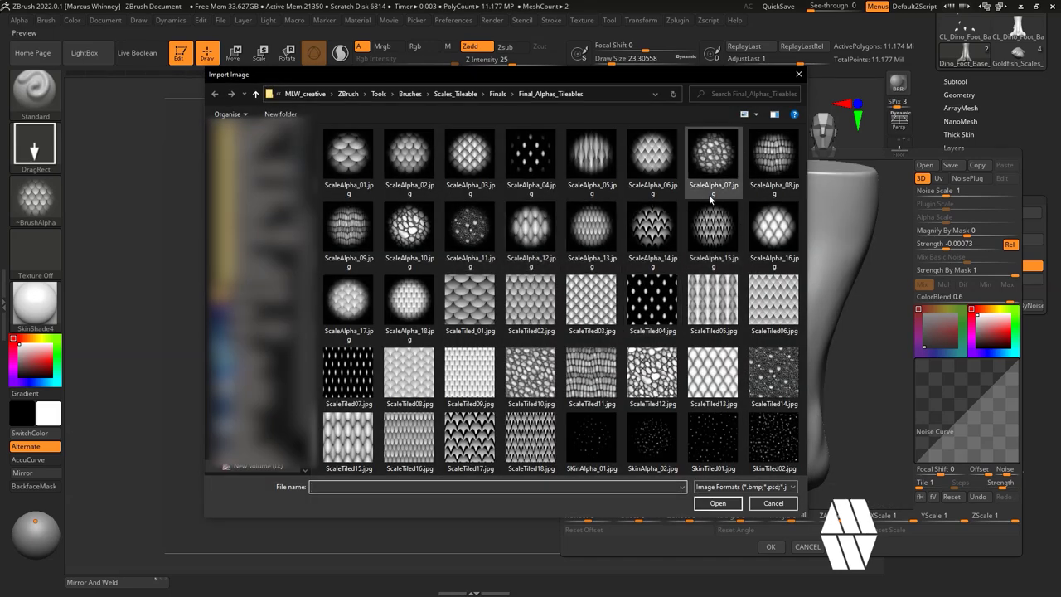
click(718, 152)
click(718, 504)
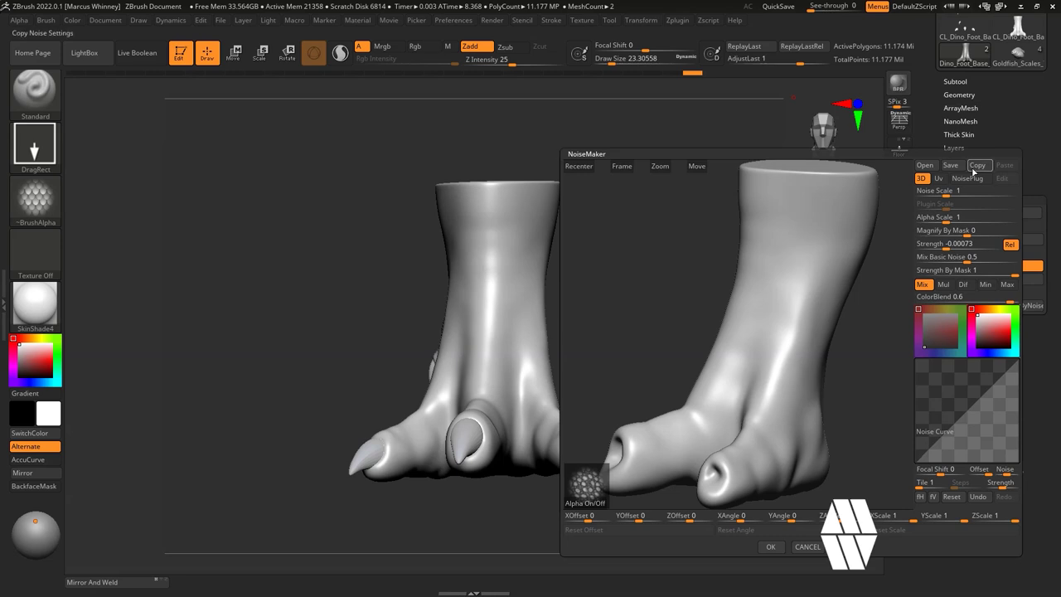
Set the noise to UV mode with noise scale 0, alpha scale 0.14585 and strength -0.13222, and replace the alpha with ScaleTiled10.jpg.
click(938, 178)
drag(942, 192, 931, 246)
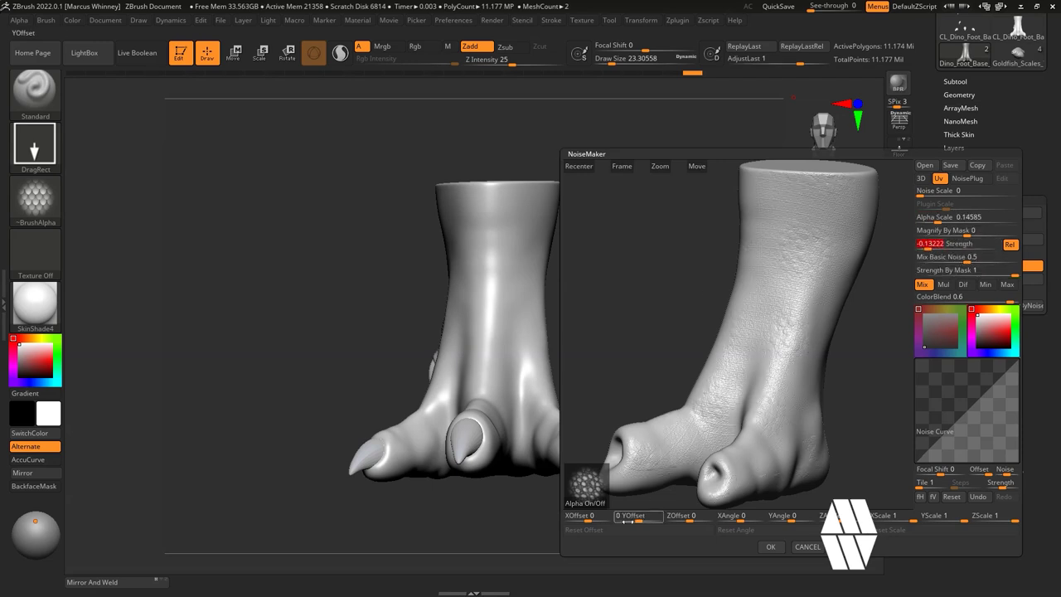
click(588, 502)
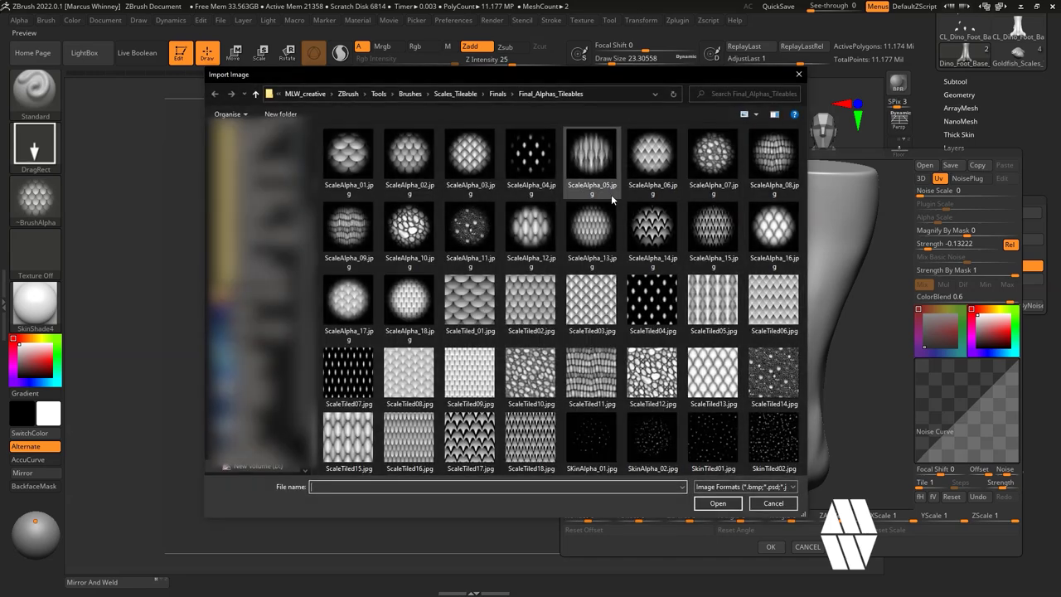
double_click(523, 378)
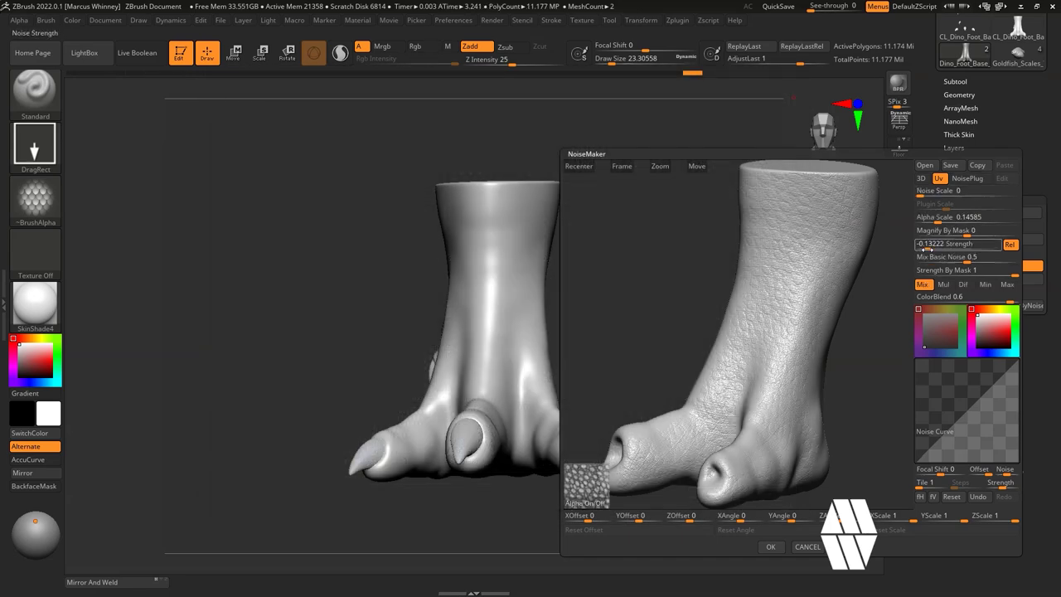
Set basic noise mix to 0, strength to -0.29167 and alpha scale to 0.1941, bow the noise curve upward, and accept the noise.
click(939, 258)
drag(941, 260, 940, 221)
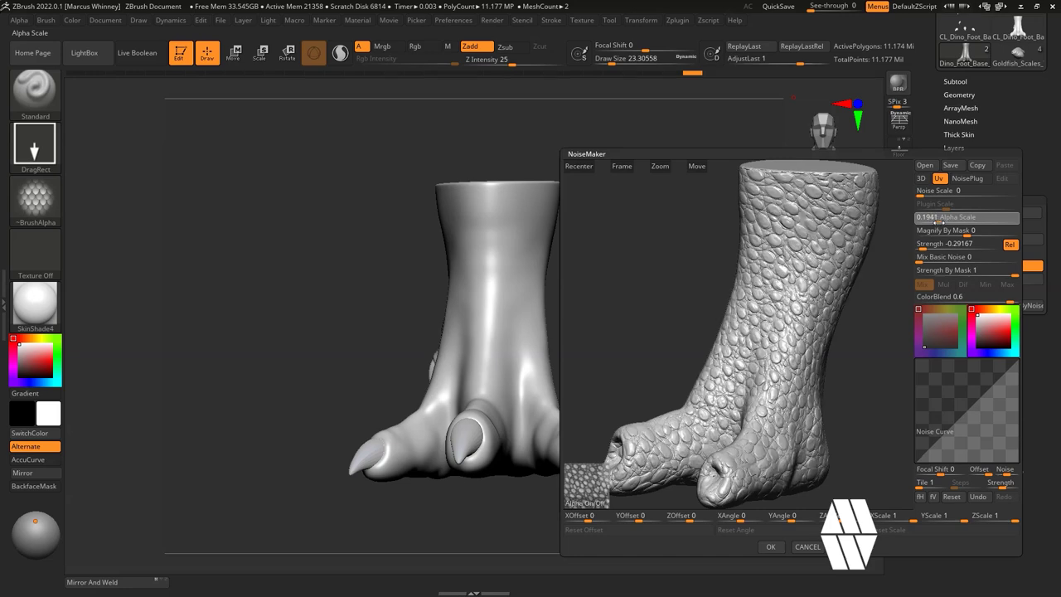
drag(682, 260, 686, 233)
drag(978, 398, 959, 388)
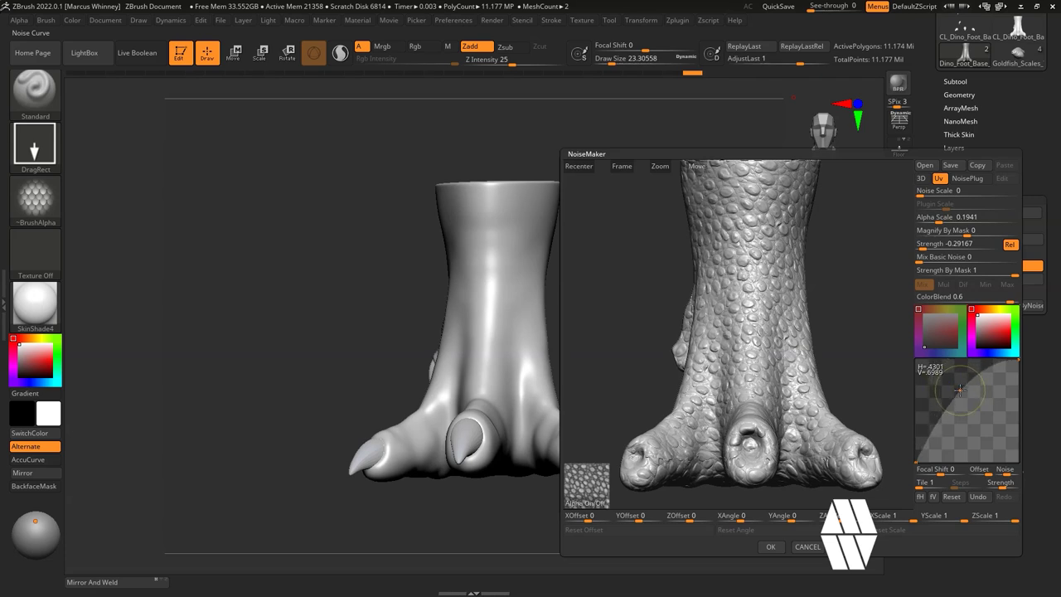
click(769, 549)
Set the foot's surface noise SNorm value to 100.
right_drag(672, 282, 723, 300)
drag(723, 300, 639, 465)
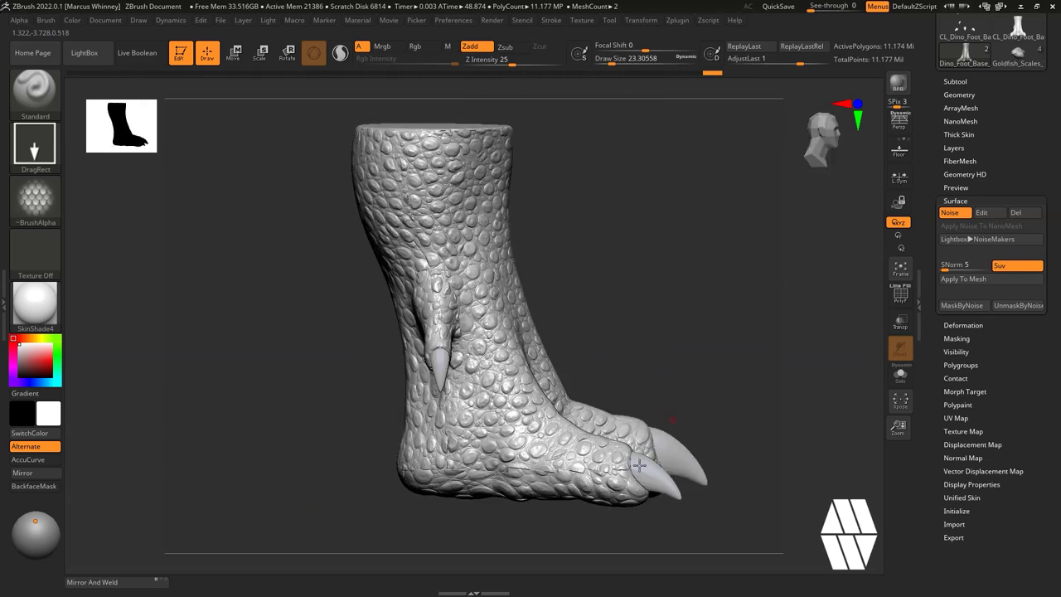
drag(441, 464, 582, 302)
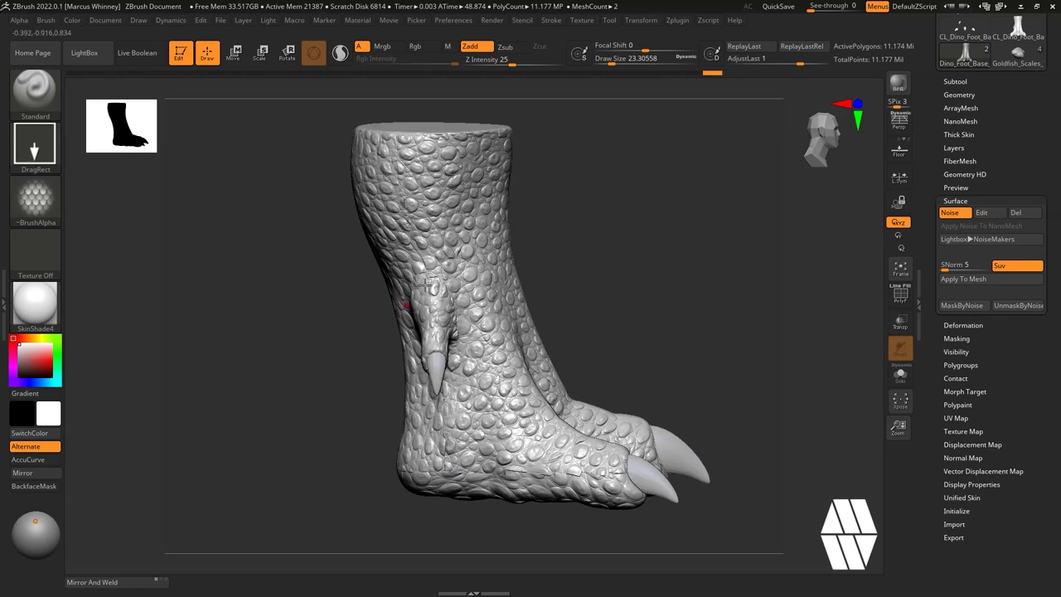
drag(597, 352, 660, 270)
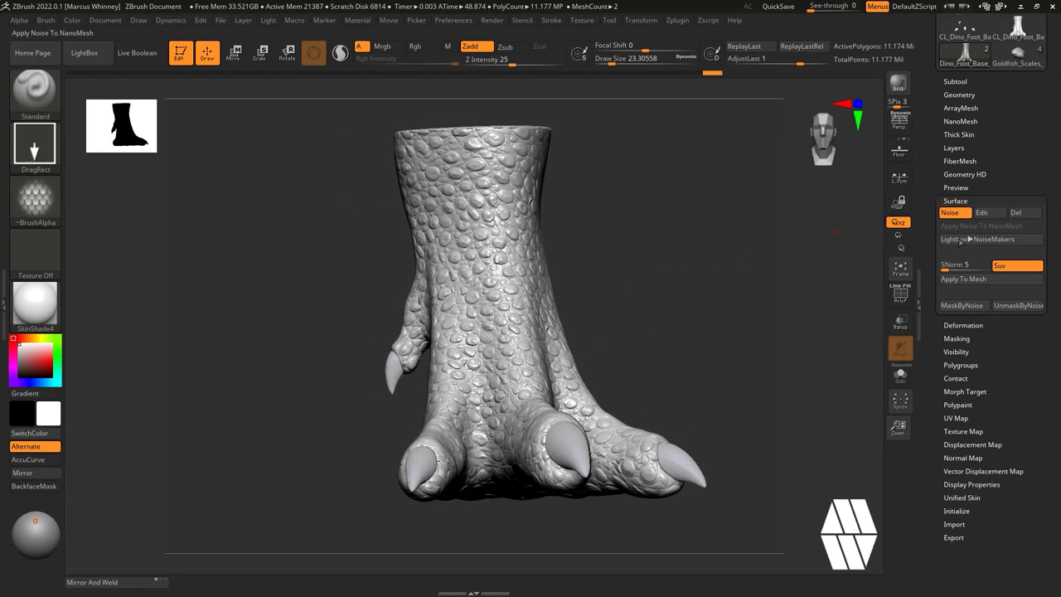
click(957, 265)
text(100)
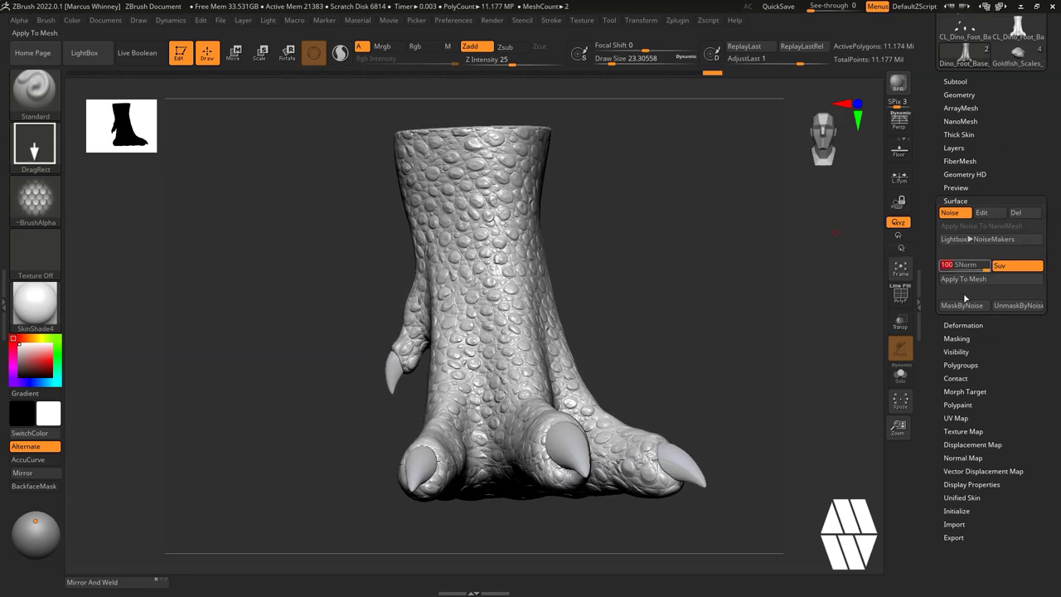
Try applying the reptile-scale surface noise to the whole foot mesh, and undo the application.
key(Return)
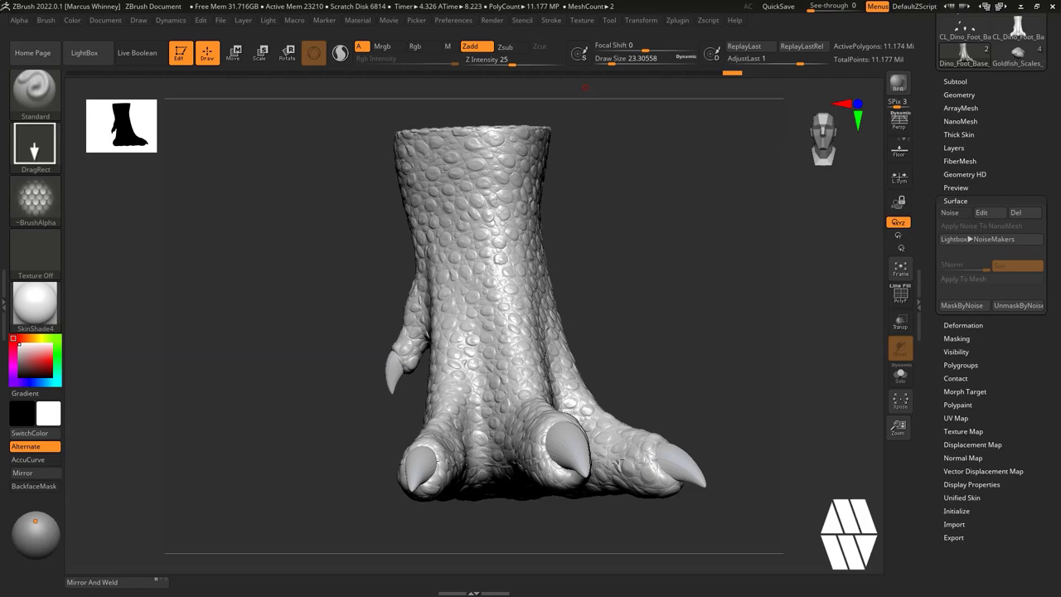
drag(684, 172, 738, 265)
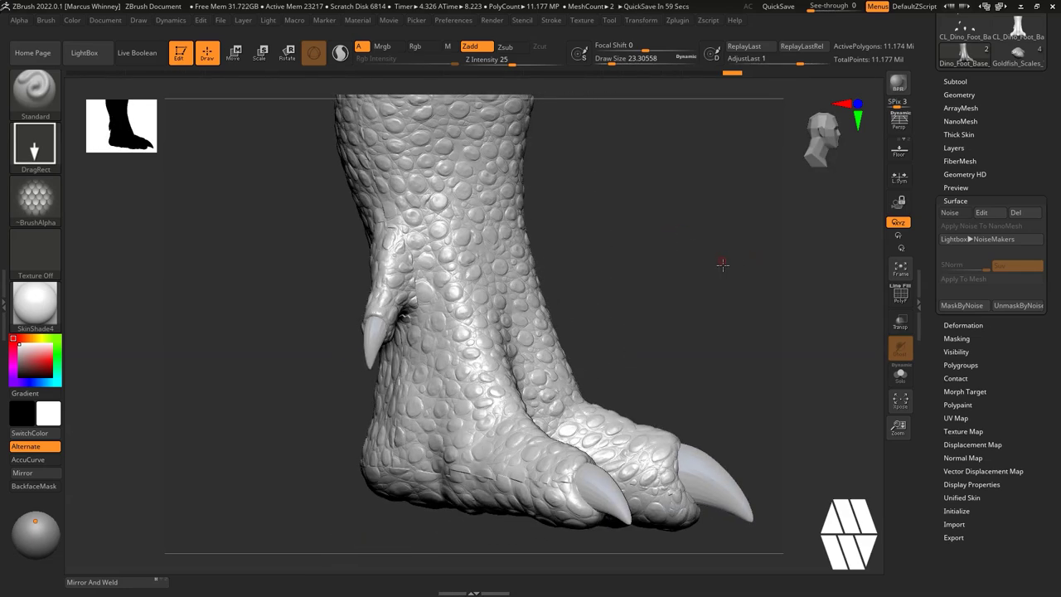
drag(723, 260, 589, 340)
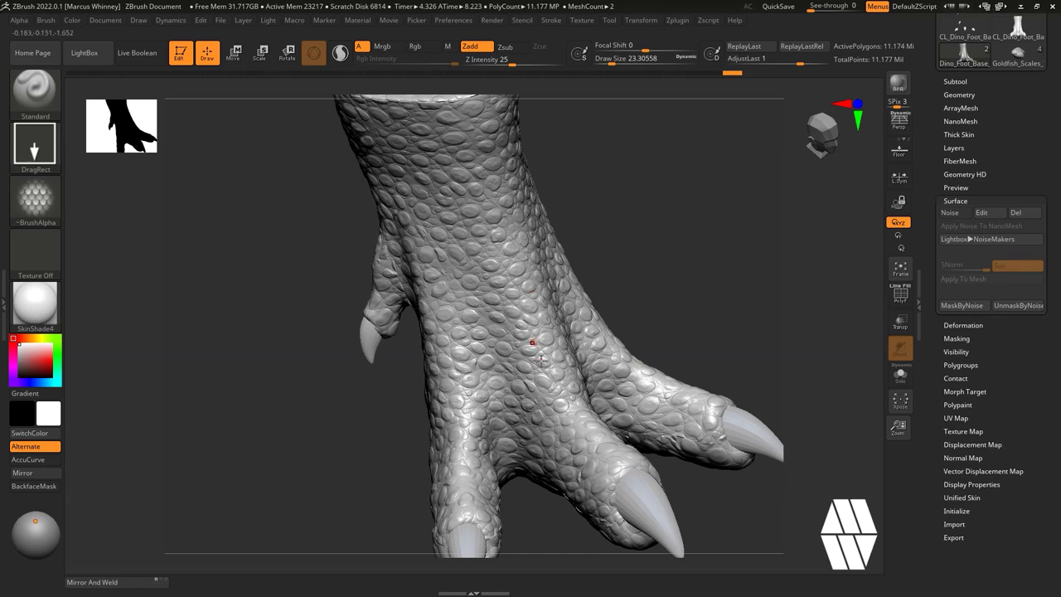
drag(684, 240, 696, 261)
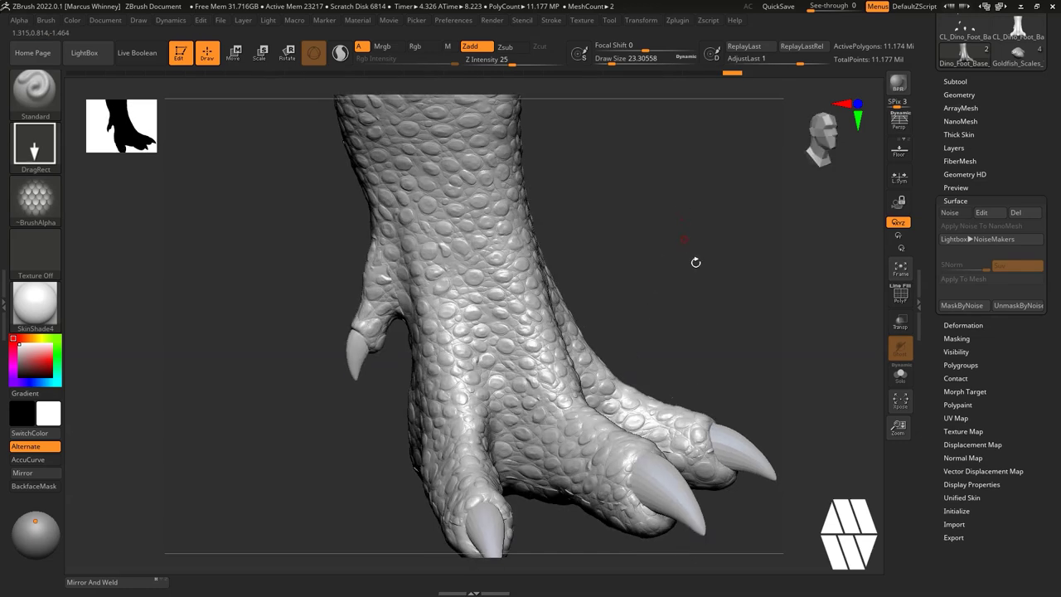
key(ctrl)
key(ctrl+z)
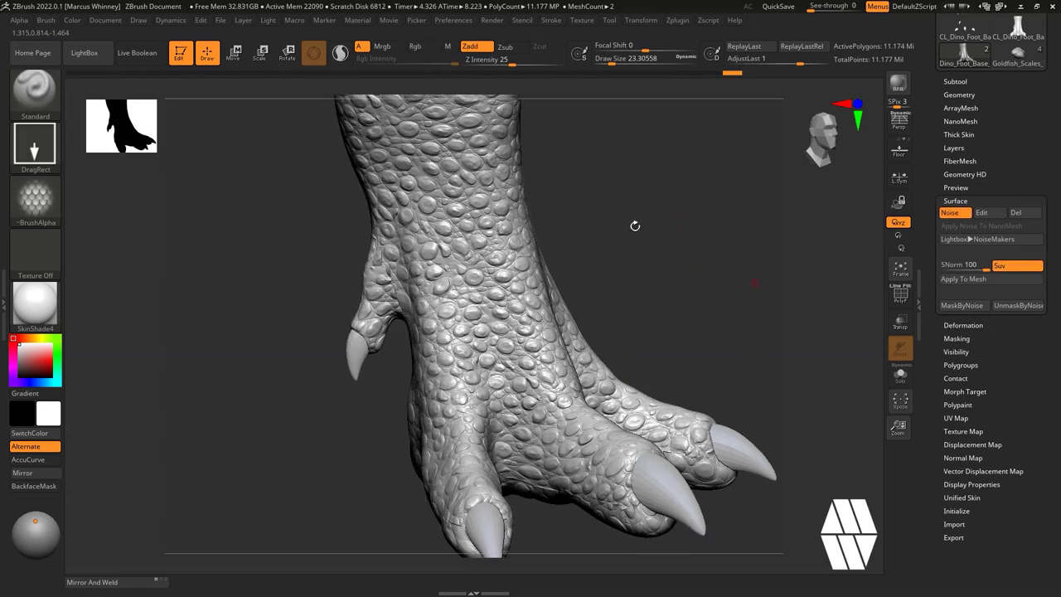
Mask the upper ridges of the three front toes up to the lower leg, and soften the mask edges.
key(space)
drag(669, 234, 702, 234)
alt+drag(726, 289, 715, 256)
mouse_move(715, 256)
shift+mouse_down()
mouse_move(684, 266)
mouse_move(701, 313)
shift+mouse_up()
key(ctrl)
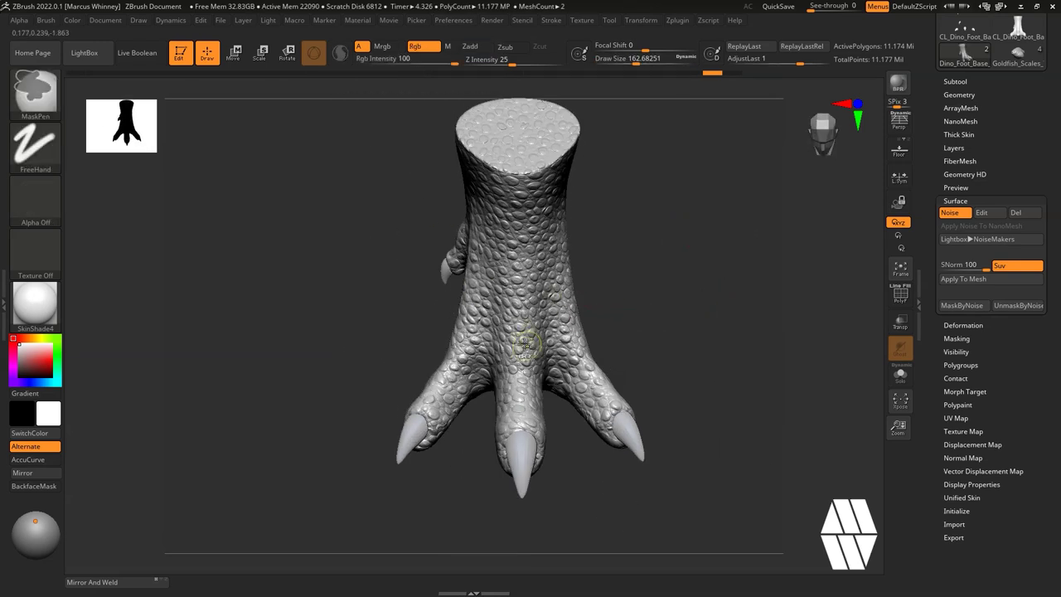
mouse_move(515, 323)
ctrl+mouse_down()
mouse_move(519, 427)
mouse_move(507, 336)
mouse_move(530, 362)
ctrl+mouse_up()
drag(675, 308, 622, 314)
mouse_move(590, 363)
ctrl+mouse_down()
mouse_move(587, 332)
mouse_move(613, 402)
ctrl+mouse_up()
drag(647, 345, 655, 324)
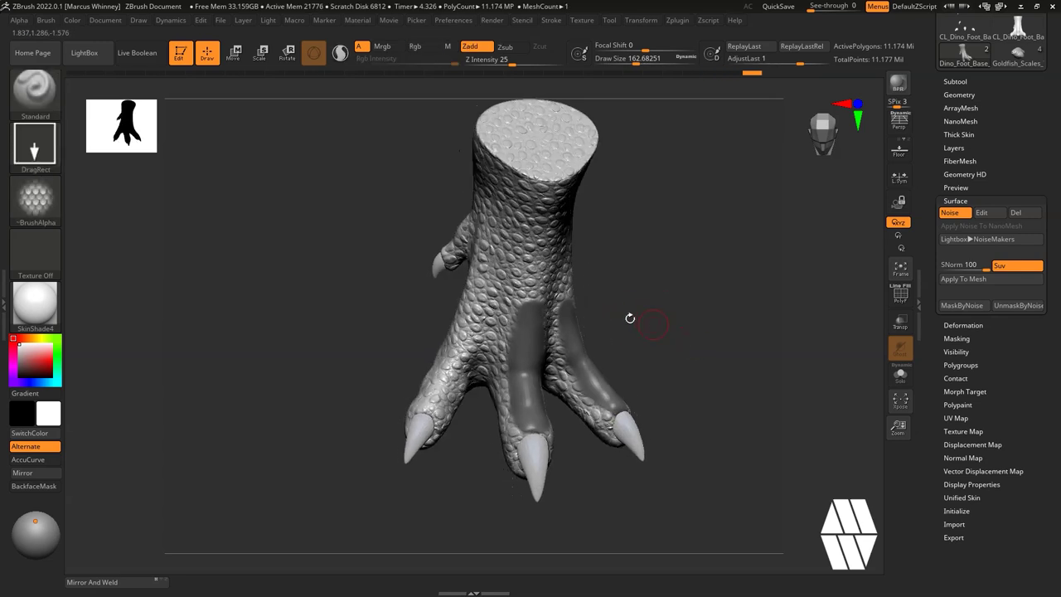
mouse_move(423, 406)
ctrl+mouse_down()
mouse_move(464, 327)
mouse_move(437, 387)
ctrl+mouse_up()
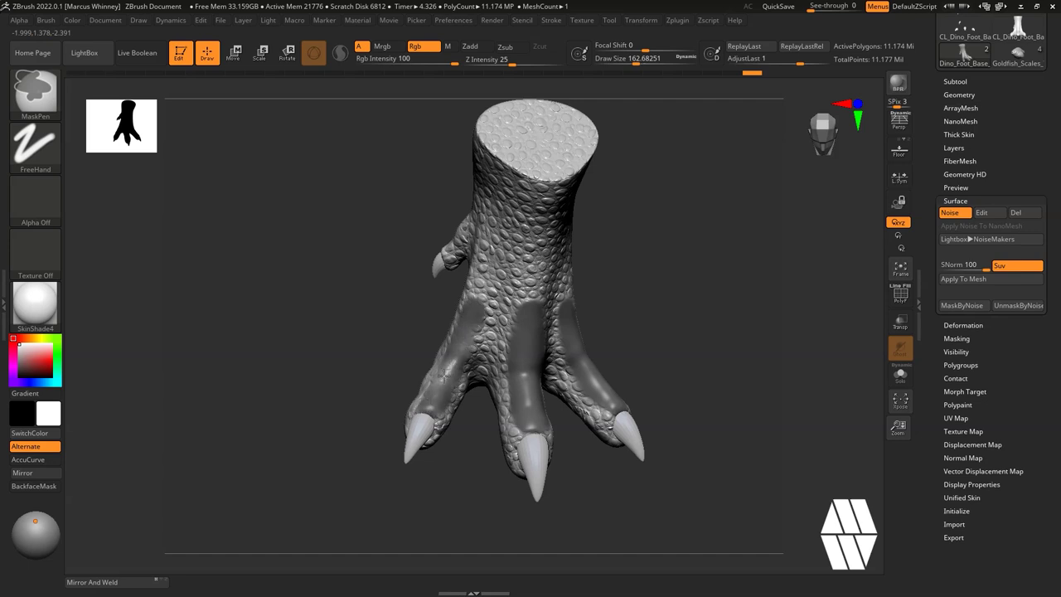
drag(659, 269, 691, 293)
ctrl+click(574, 343)
ctrl+click(536, 395)
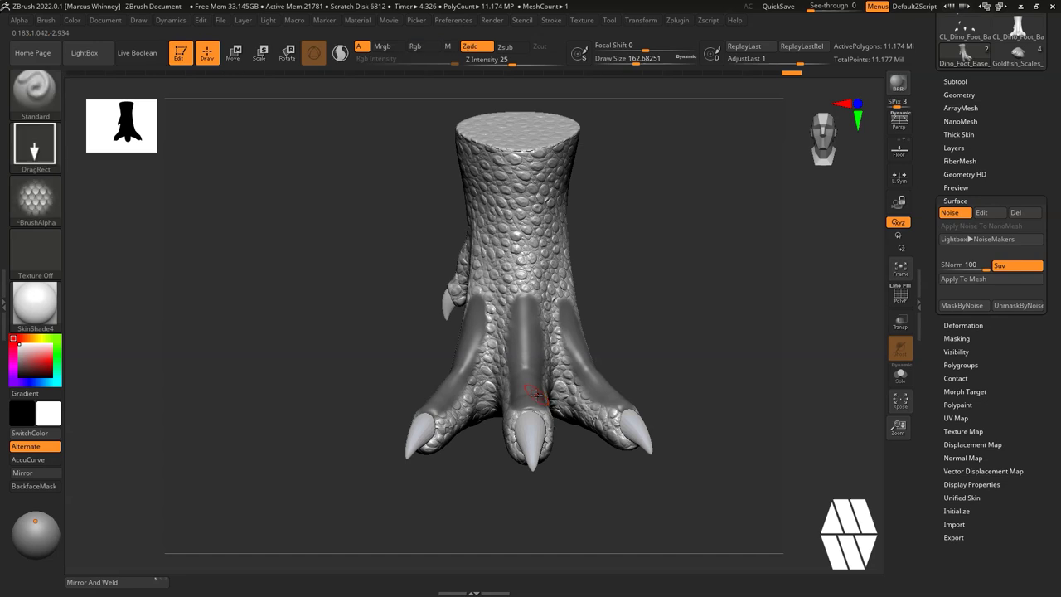
Apply the surface noise to the unmasked parts of the foot mesh, and invert the mask.
click(953, 279)
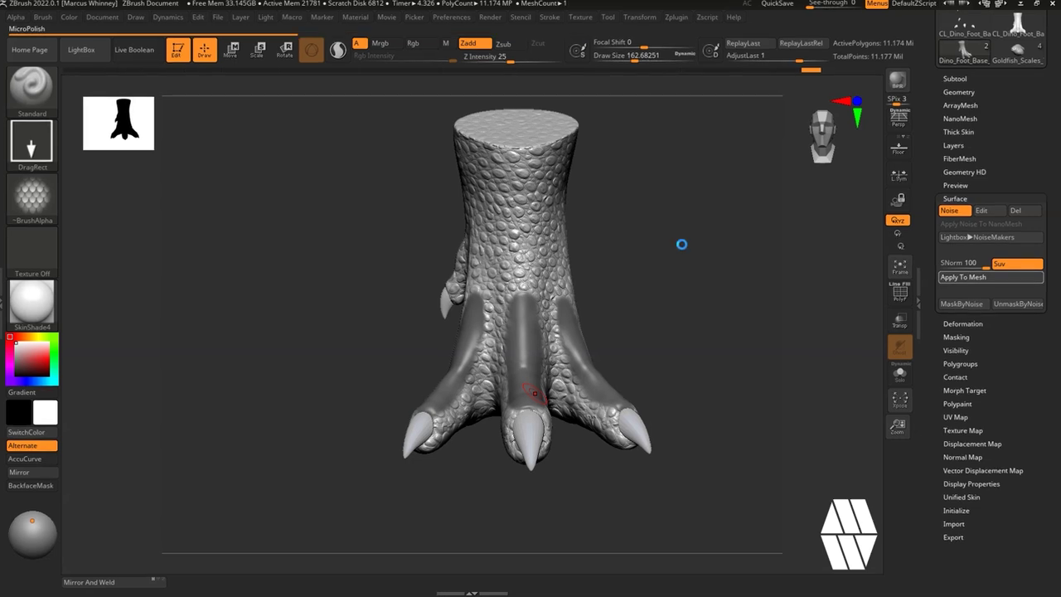
drag(779, 246, 673, 248)
key(ctrl)
key(ctrl)
key(ctrl)
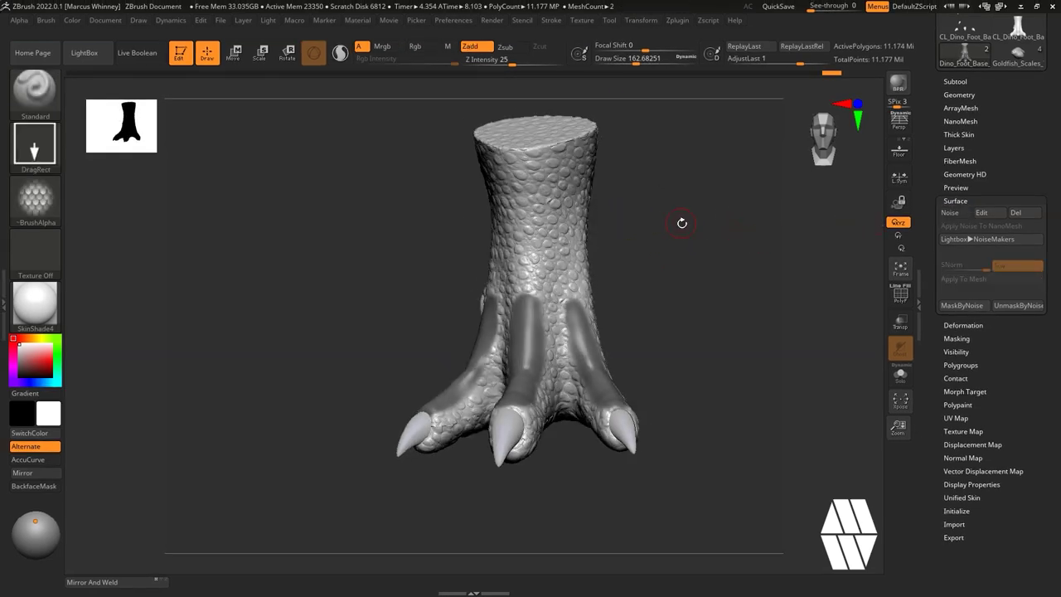
key(ctrl)
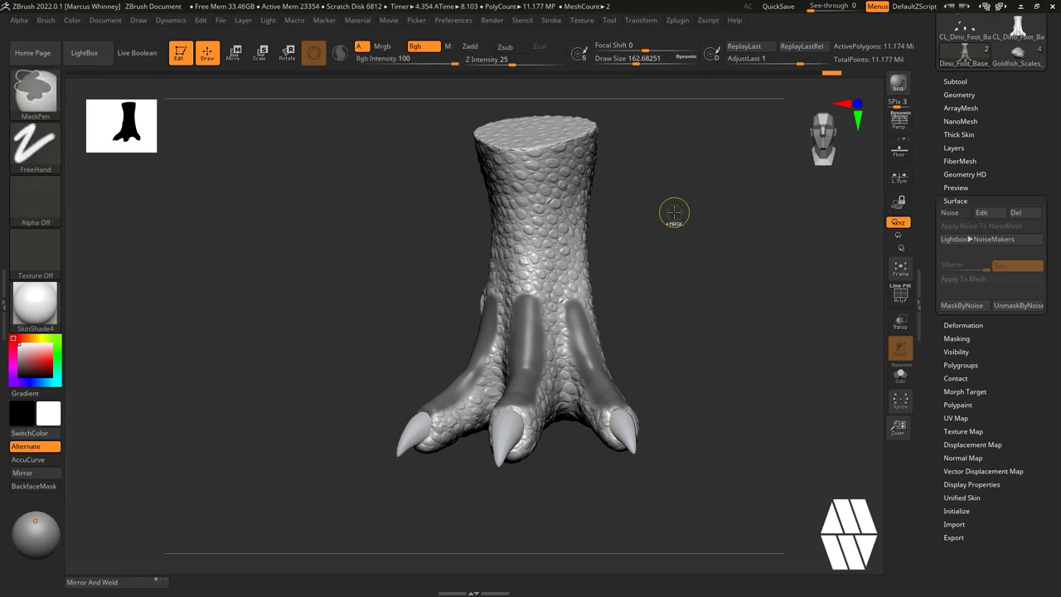
ctrl+click(669, 186)
Reactivate surface noise for the toe ridges and replace its alpha with ScaleTiled11.jpg.
mouse_move(725, 261)
alt+mouse_down()
mouse_move(697, 242)
mouse_move(725, 261)
alt+mouse_up()
click(950, 213)
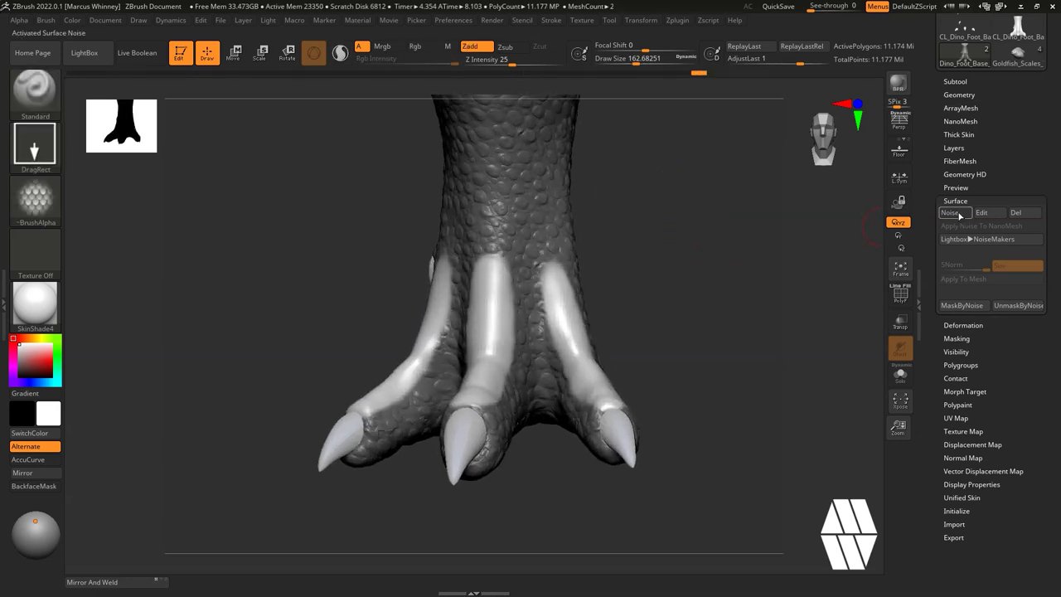
click(981, 213)
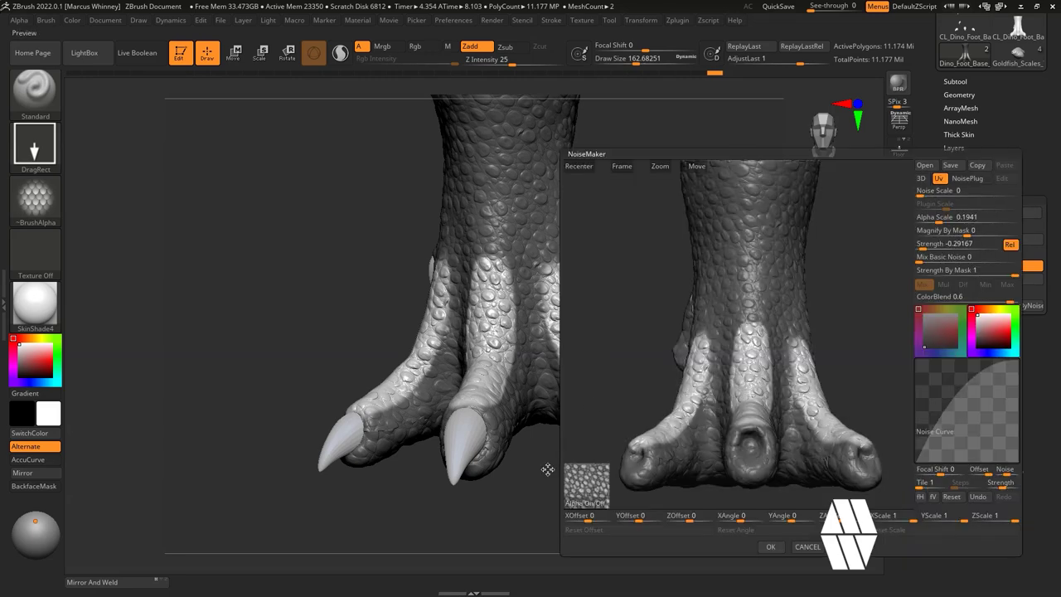
click(584, 500)
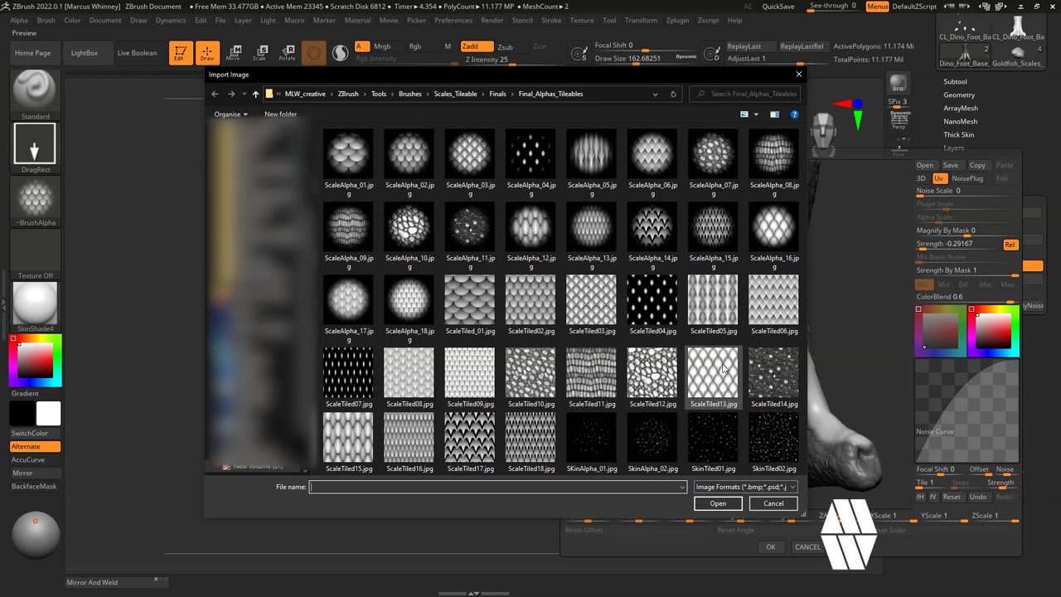
click(571, 375)
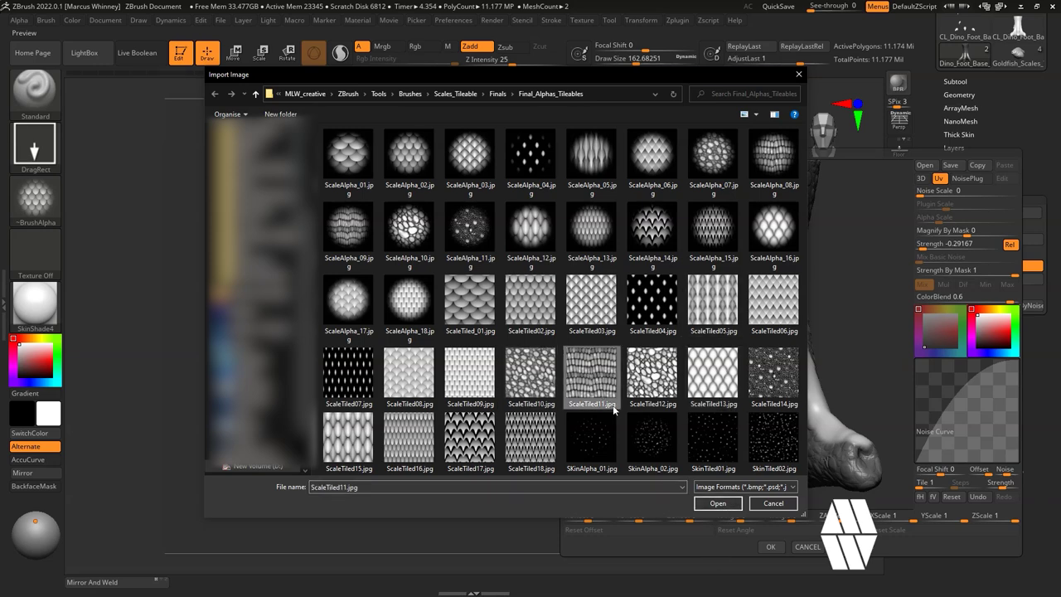
click(717, 503)
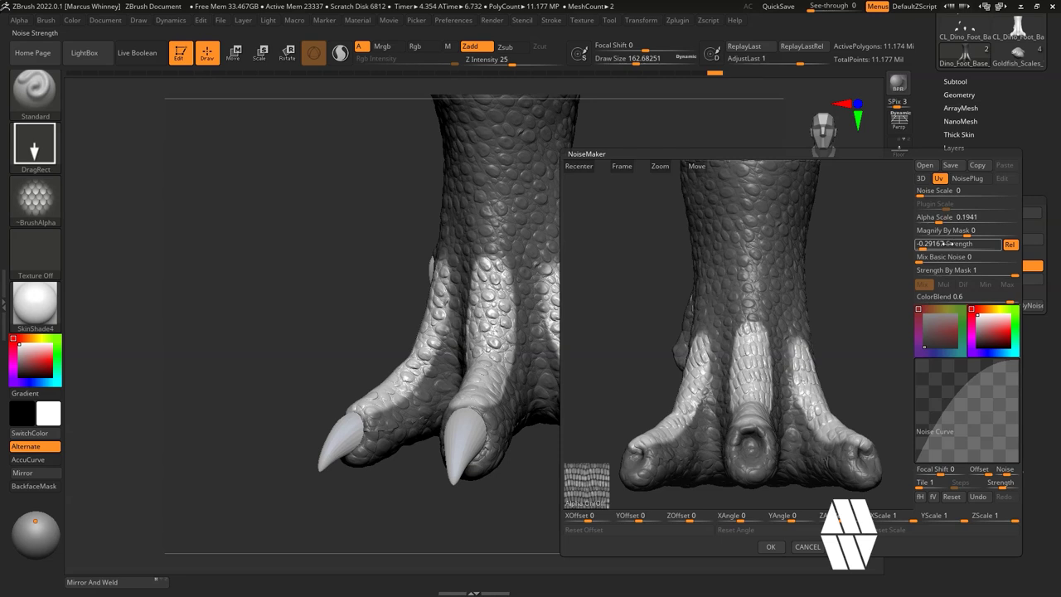
Set the noise alpha scale to 0.41953 and strength to -0.20838, bow the noise curve downward, and accept the noise.
click(938, 218)
mouse_move(926, 246)
mouse_down()
mouse_move(944, 218)
mouse_move(924, 246)
mouse_up()
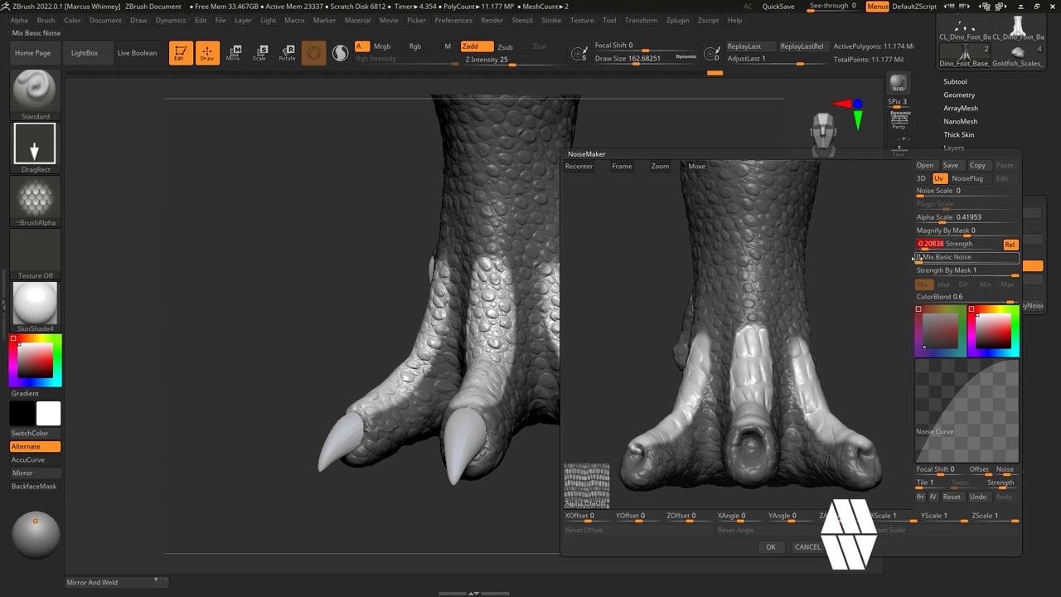
click(939, 218)
drag(956, 389, 982, 409)
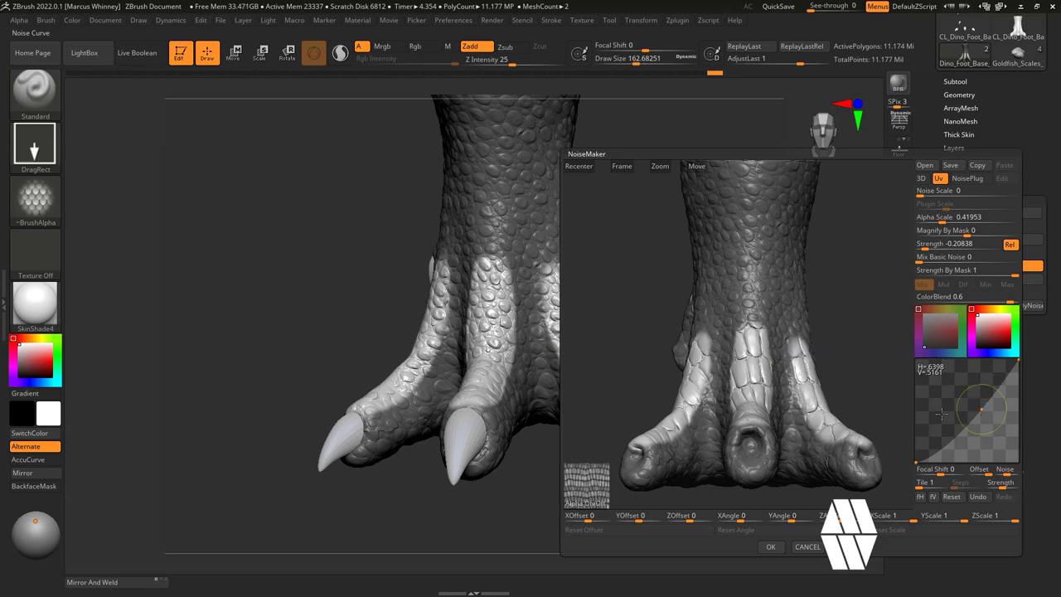
click(770, 546)
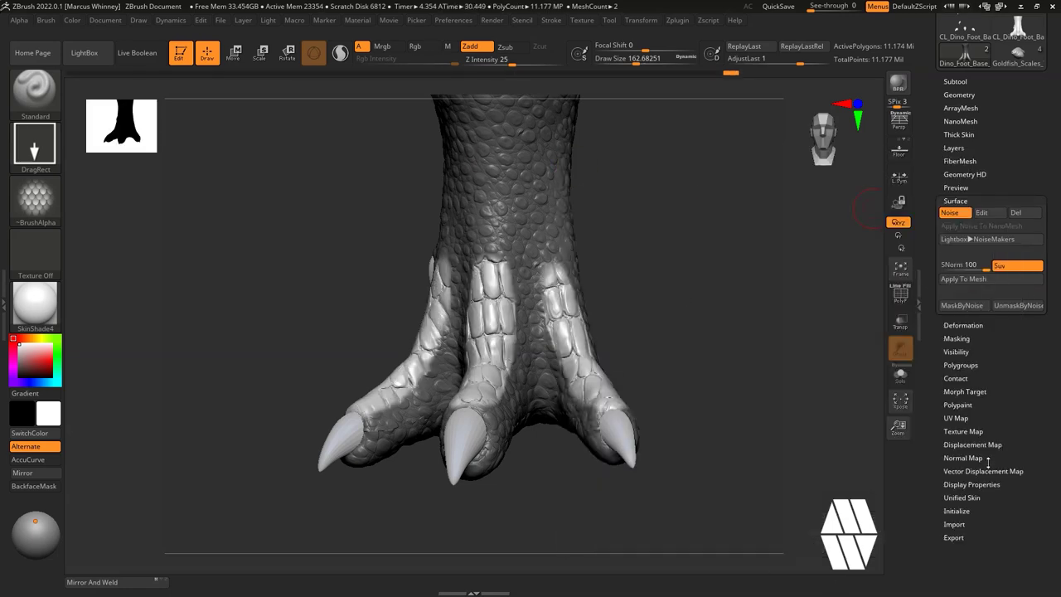
Reorient the toe scale pattern by cycling the foot's UV coordinates and flipping them in V and U.
click(956, 418)
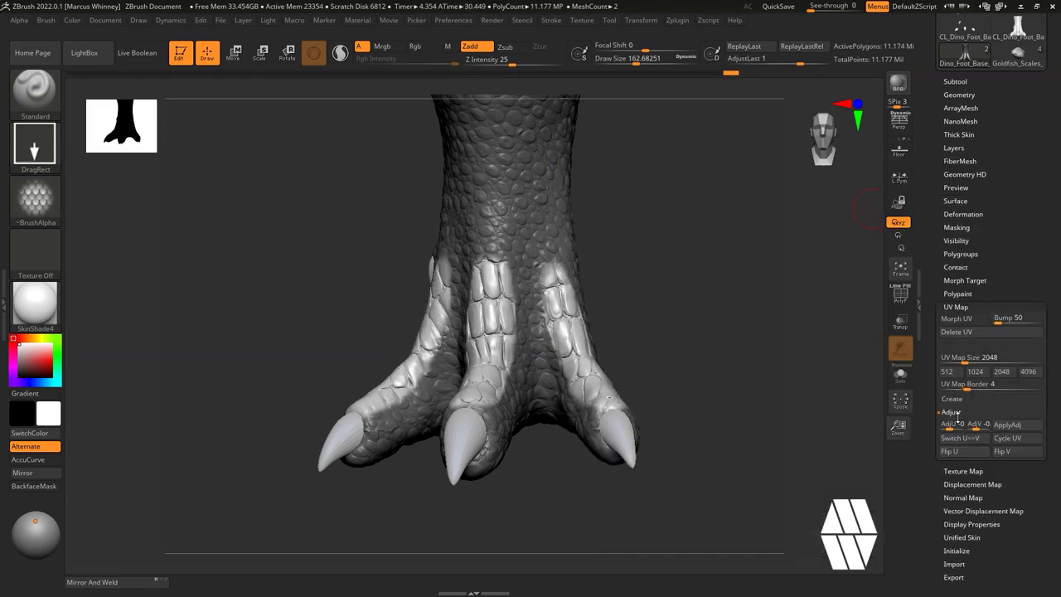
click(976, 454)
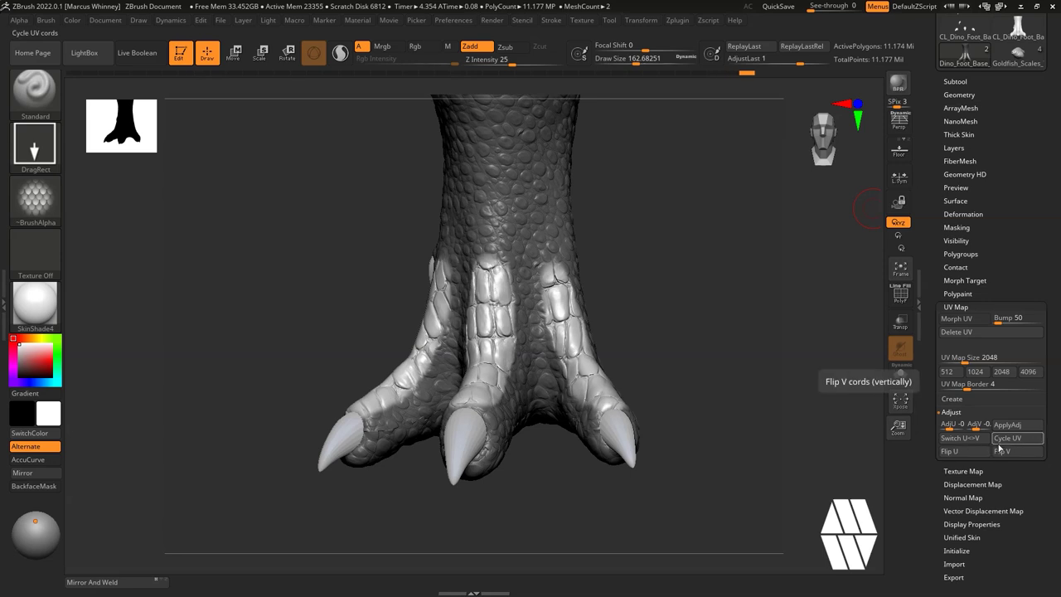
click(1015, 452)
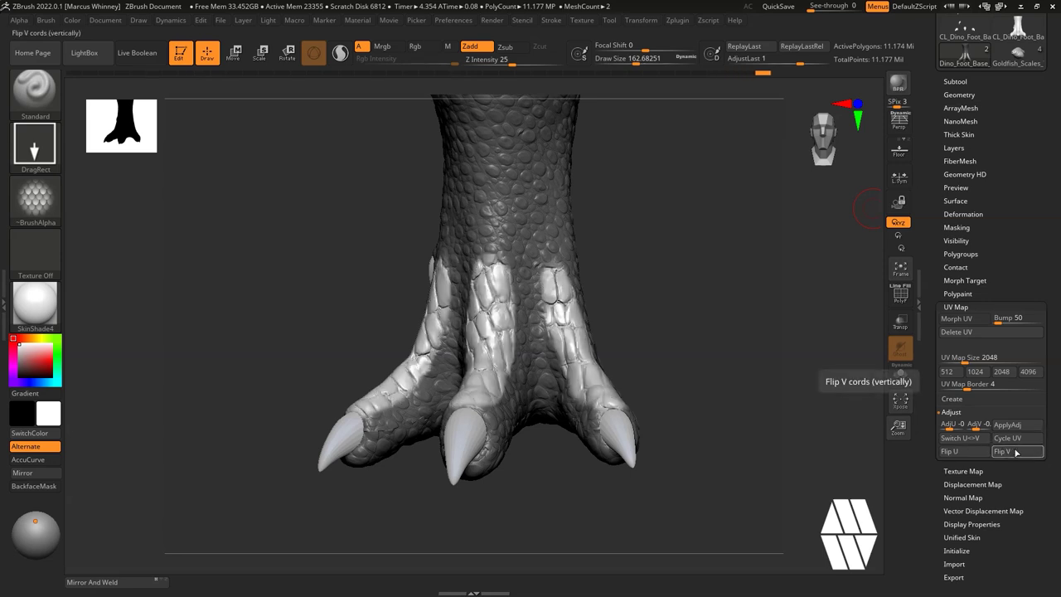
click(953, 451)
drag(766, 412, 771, 311)
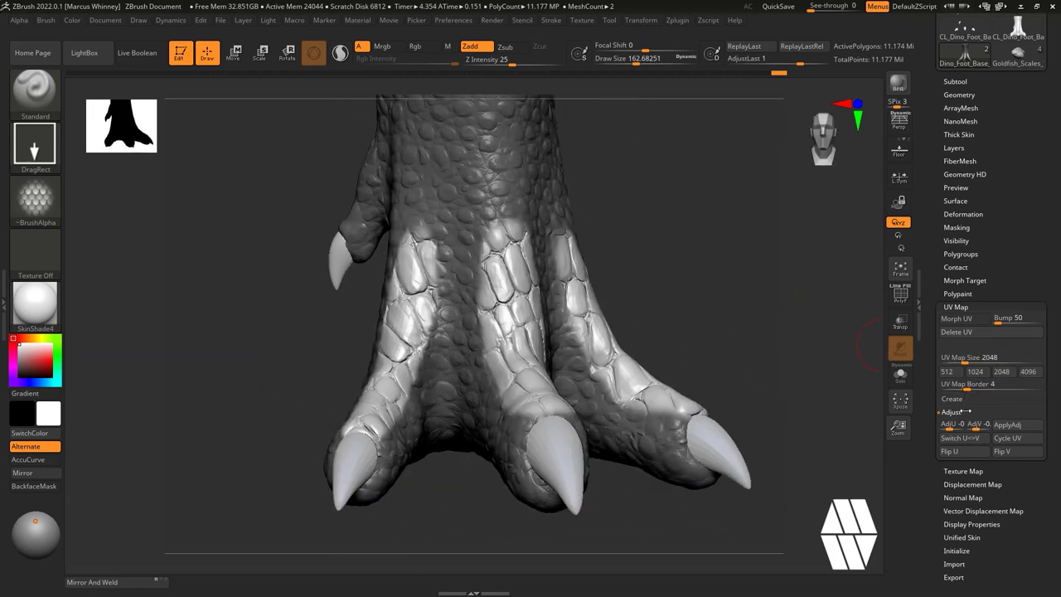
drag(684, 251, 774, 287)
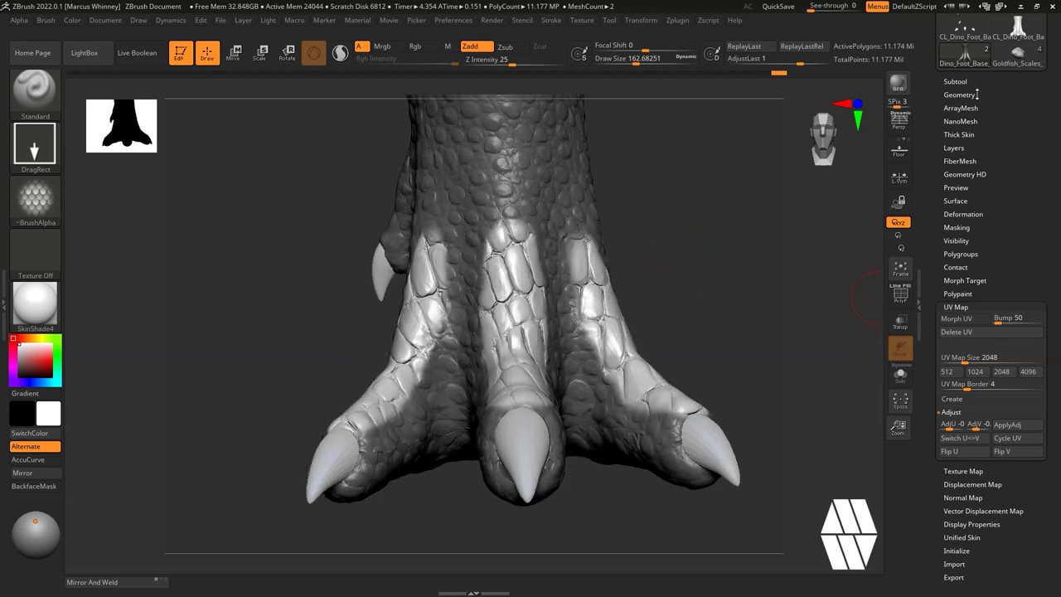
Apply the large-scale noise to the unmasked toe ridges and clear the mask.
click(960, 201)
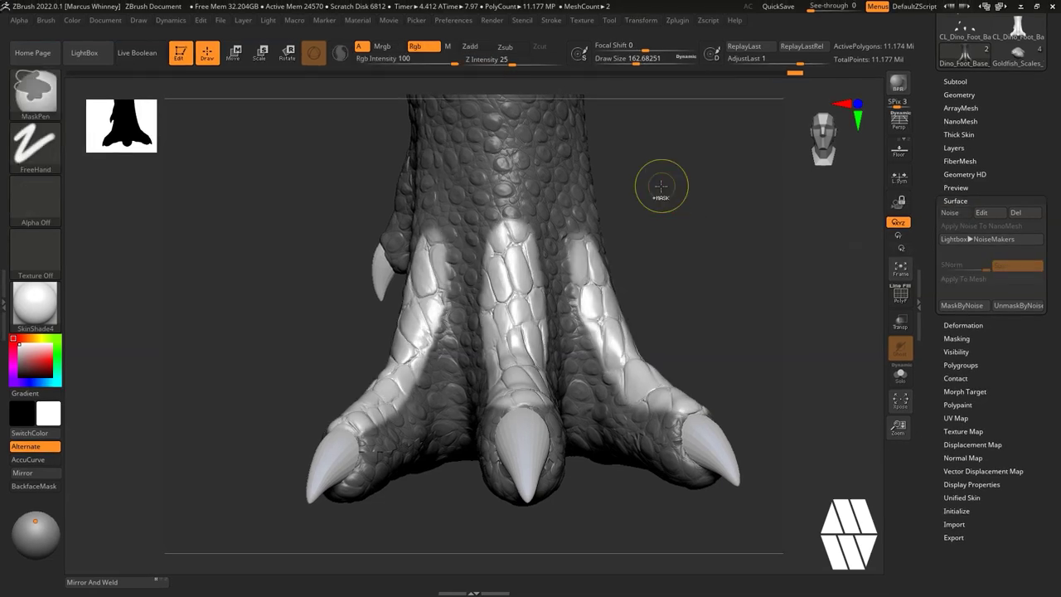
drag(772, 304, 707, 270)
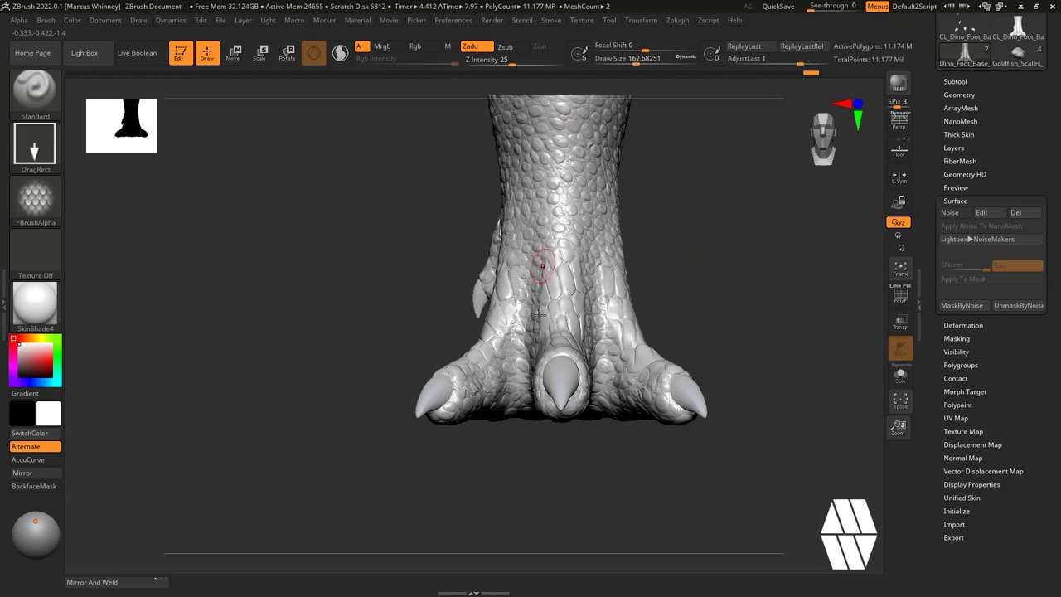
drag(636, 235, 654, 247)
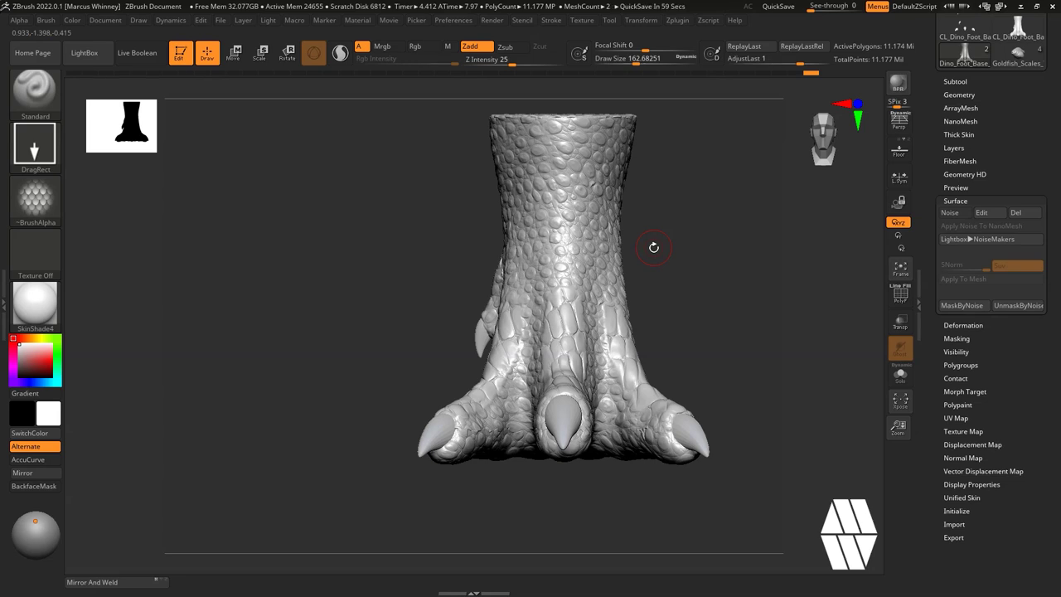
alt+drag(695, 207, 651, 218)
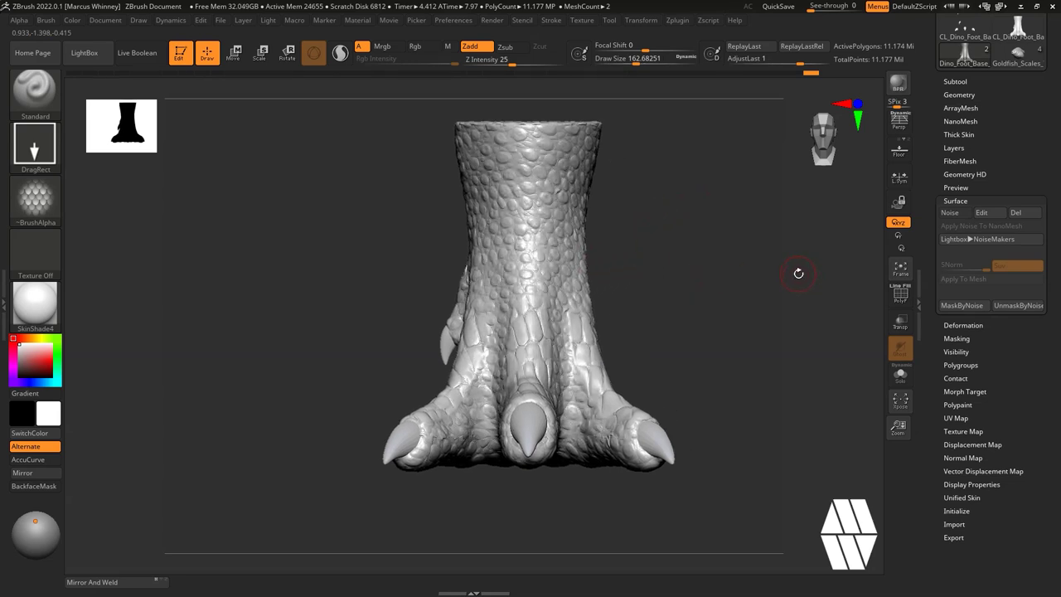
drag(774, 251, 680, 296)
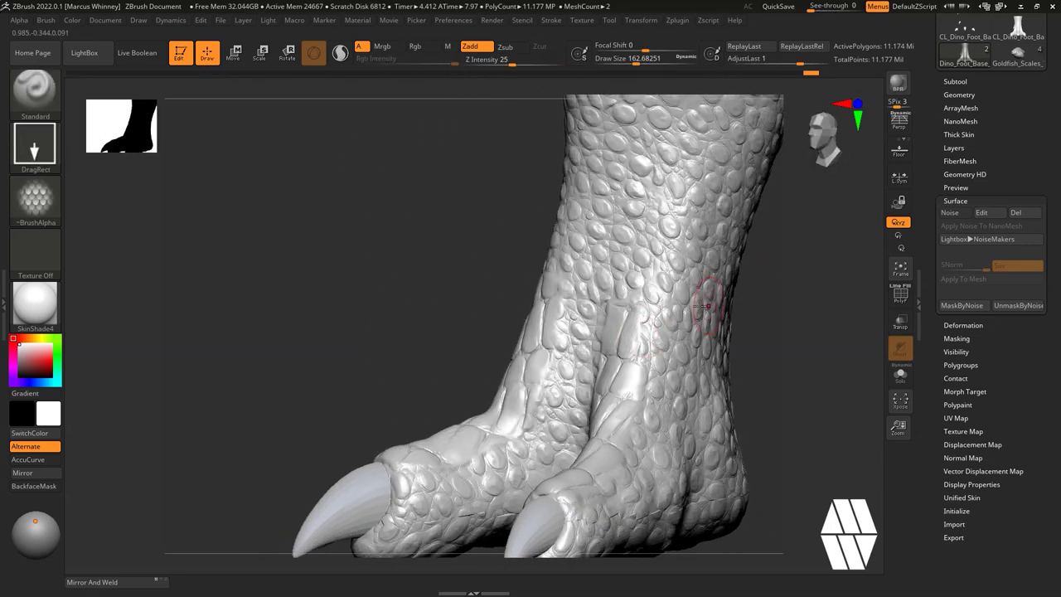
drag(812, 230, 857, 229)
alt+drag(748, 284, 732, 241)
drag(733, 241, 781, 246)
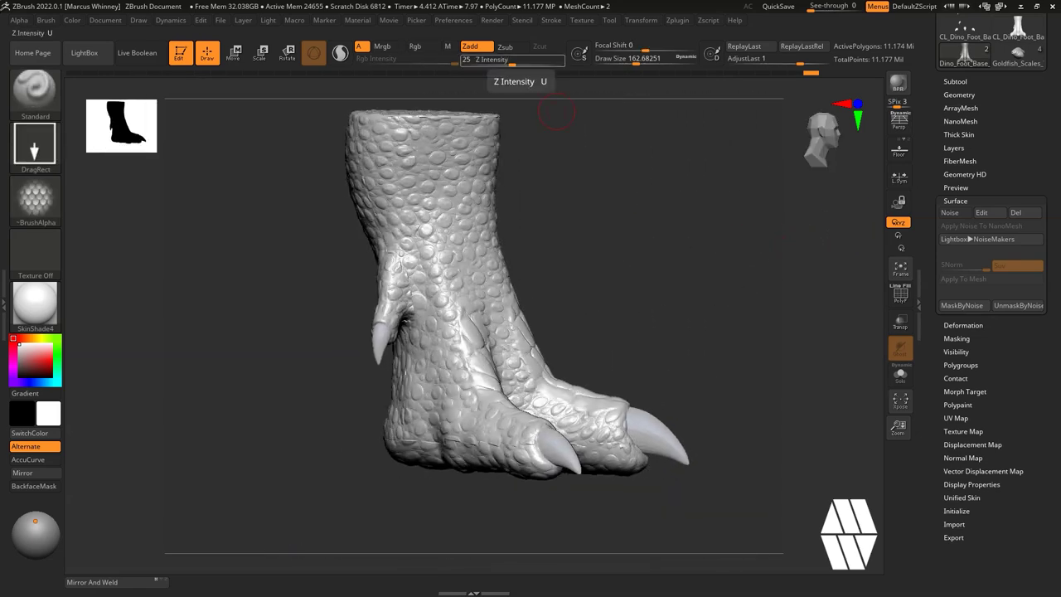
drag(711, 179, 665, 204)
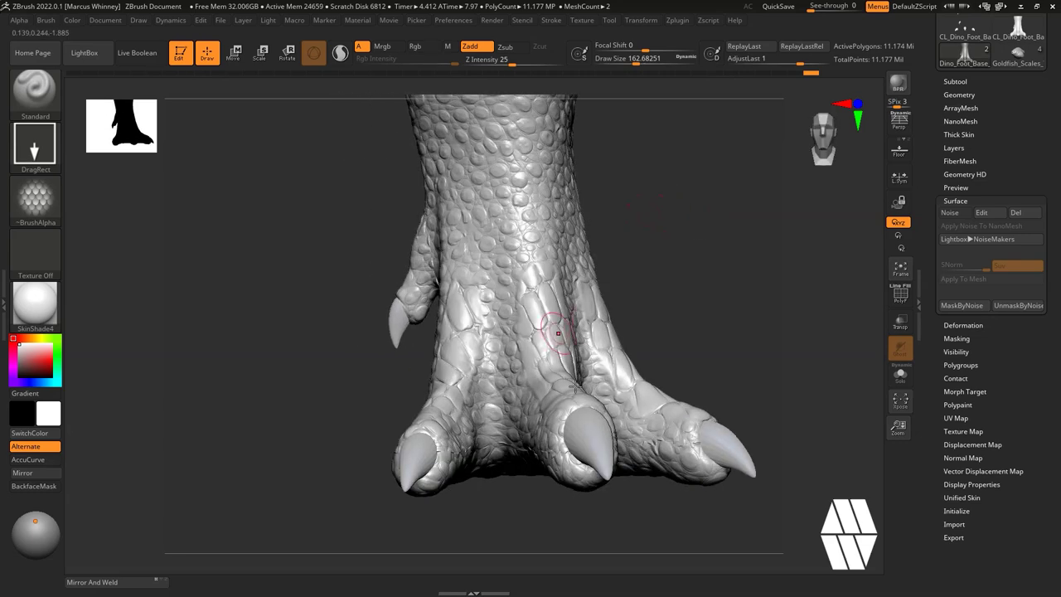
Undo the mask clearing and the toe ridge noise, keeping the toe ridges smooth and unmasked.
key(ctrl+z)
key(ctrl+z)
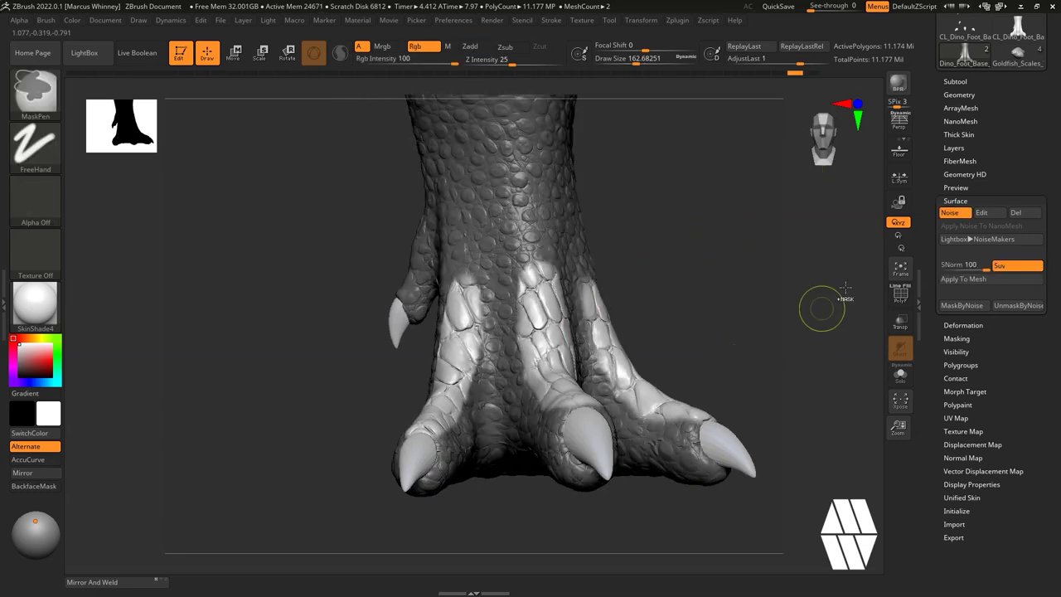
drag(703, 216, 704, 296)
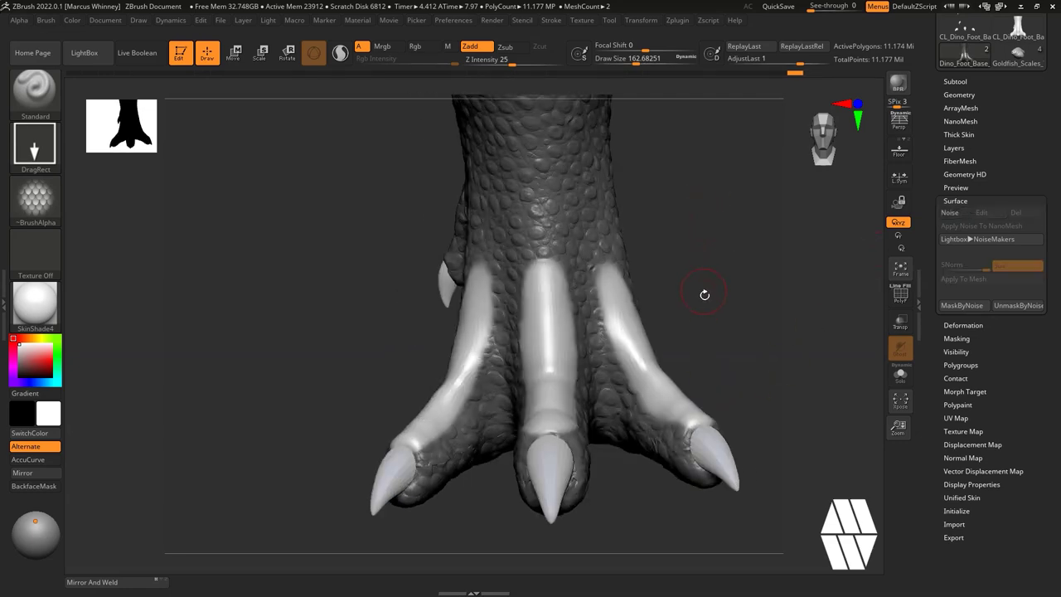
Load ScaleAlpha_08 into the Standard brush and try stamping it on the middle toe ridge, undoing each test stamp.
click(36, 197)
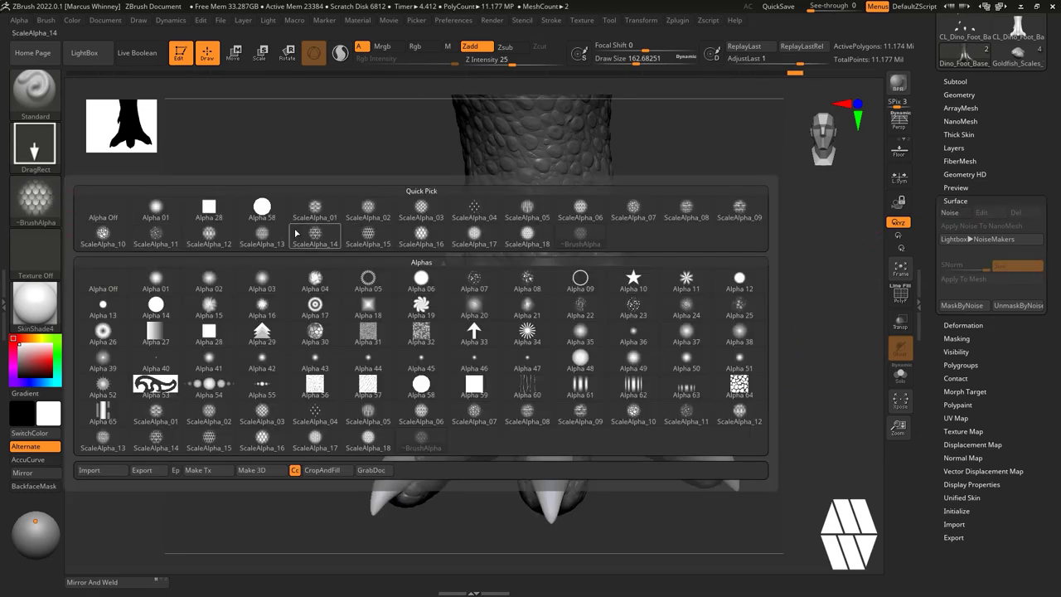
click(686, 211)
drag(556, 296, 696, 301)
key(ctrl+z)
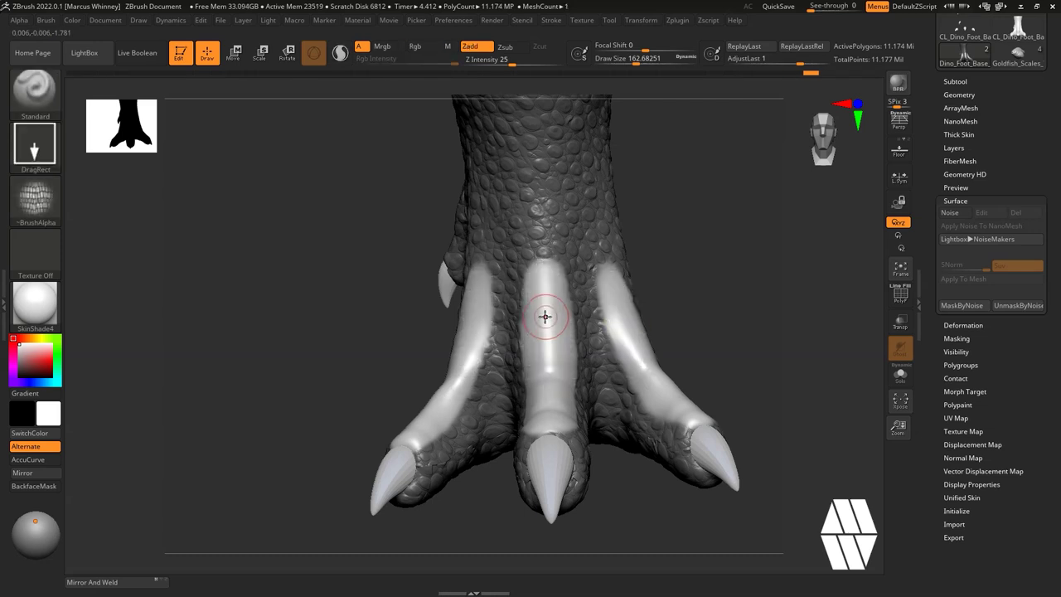
drag(543, 317, 651, 301)
key(ctrl+z)
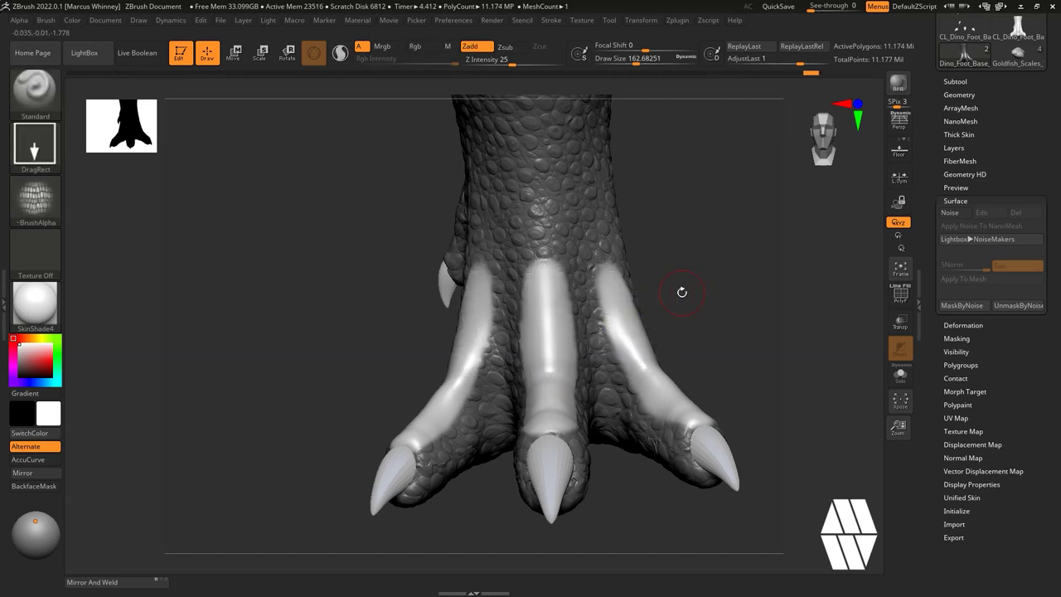
Mask the smooth ridges of the two outer toes so that only the middle toe ridge stays unmasked.
ctrl+drag(673, 226, 597, 521)
ctrl+right_drag(787, 521, 687, 445)
ctrl+drag(685, 428, 555, 284)
ctrl+drag(447, 257, 535, 424)
ctrl+right_drag(586, 312, 630, 398)
Stamp large banded scales with ScaleAlpha_08 along the middle toe ridge from the ankle down to the claw.
drag(542, 316, 553, 359)
drag(637, 301, 661, 292)
drag(547, 383, 639, 392)
drag(744, 321, 701, 359)
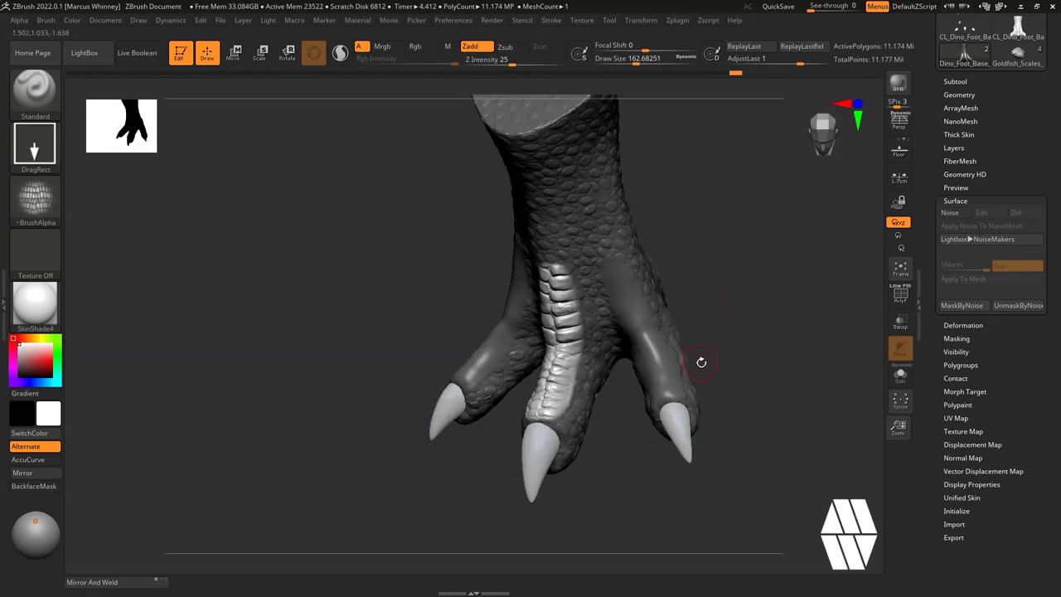
Clear the mask and stamp ScaleAlpha_08 onto the smooth ridges of the outer toes.
ctrl+click(732, 329)
mouse_move(735, 327)
mouse_down()
mouse_move(730, 310)
mouse_move(753, 351)
mouse_move(656, 312)
mouse_up()
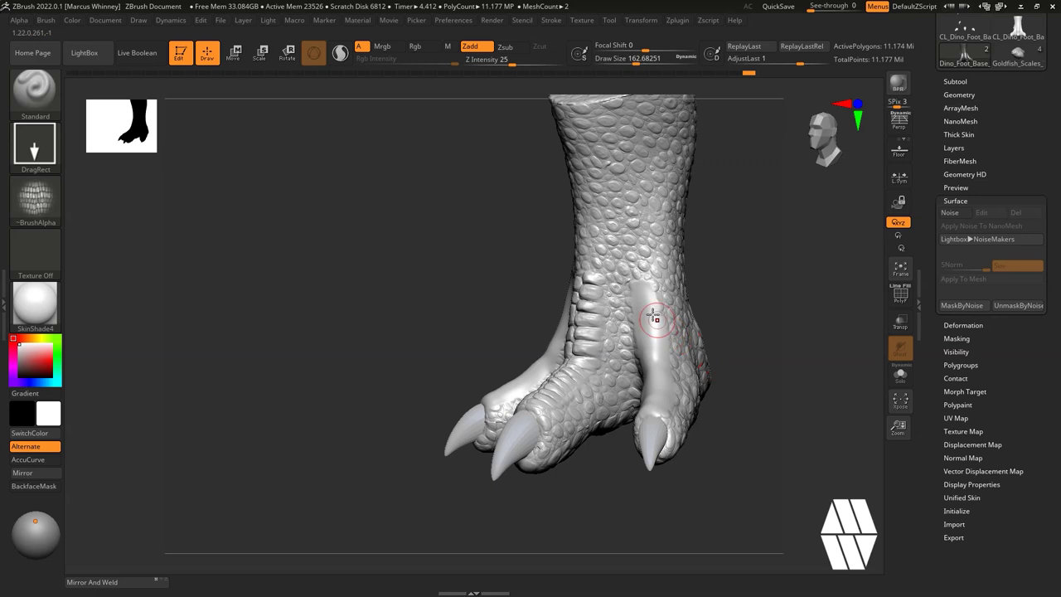
drag(753, 307, 639, 307)
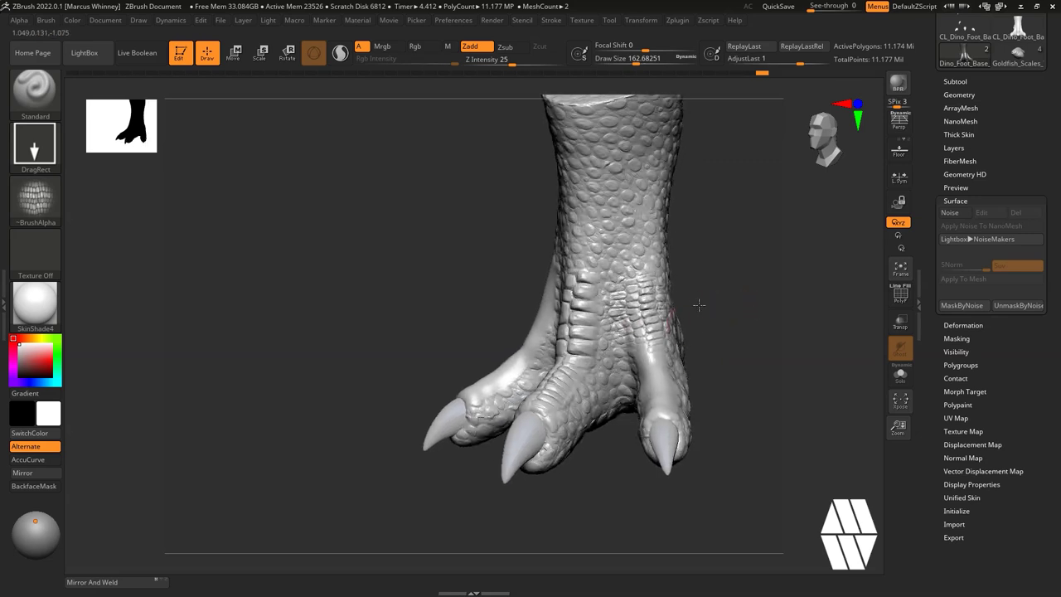
mouse_move(724, 367)
mouse_down()
mouse_move(735, 351)
mouse_move(496, 286)
mouse_move(556, 308)
mouse_up()
drag(484, 355, 528, 381)
drag(721, 369, 755, 436)
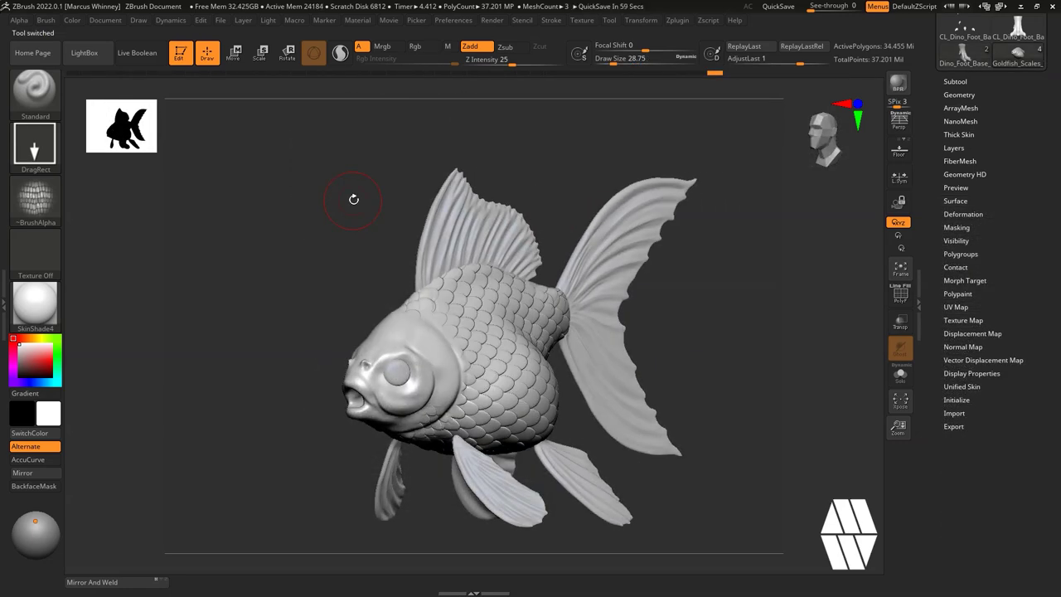
Examine the goldfish's scaled body and fins from the front and both sides, and open its surface noise settings.
drag(727, 349, 764, 346)
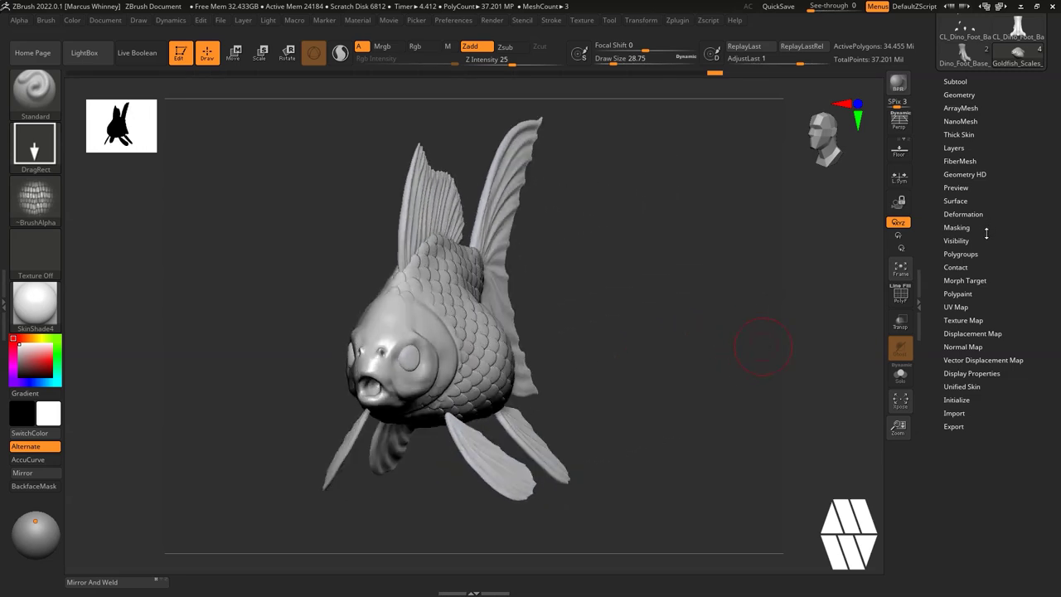
drag(679, 298, 656, 290)
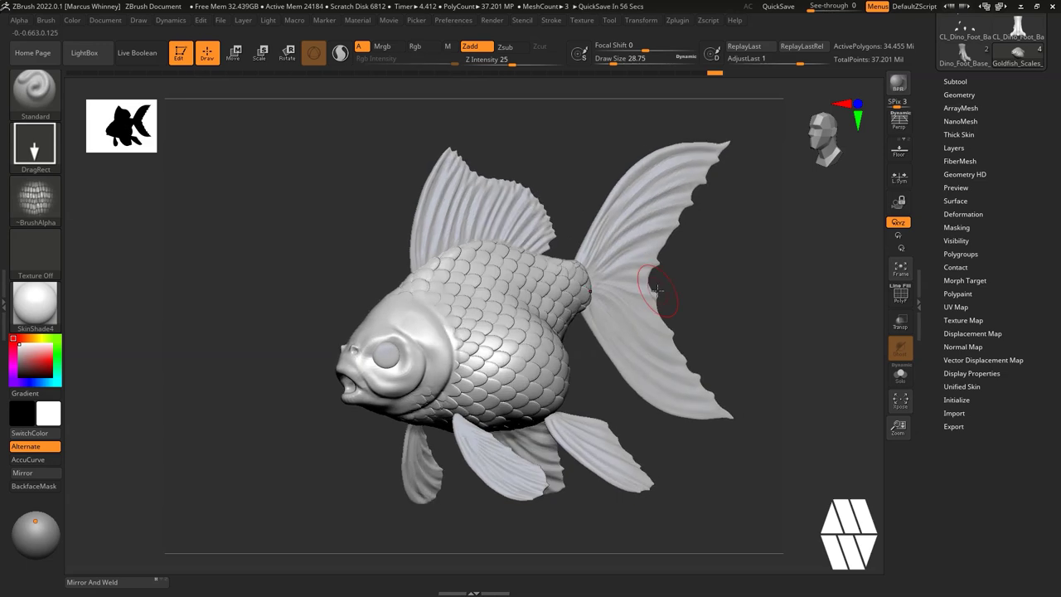
click(955, 200)
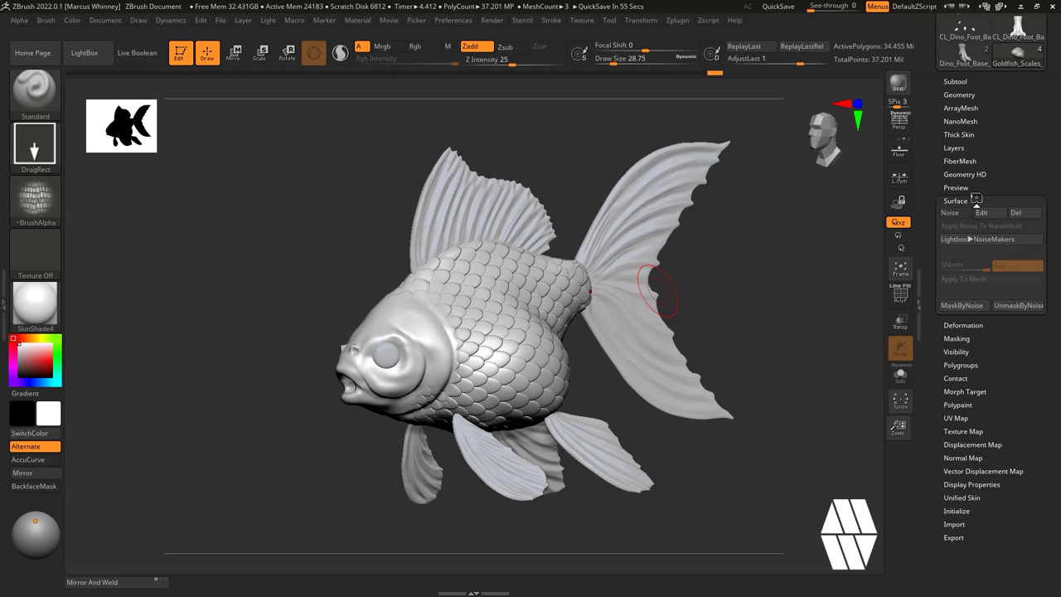
drag(745, 302, 735, 404)
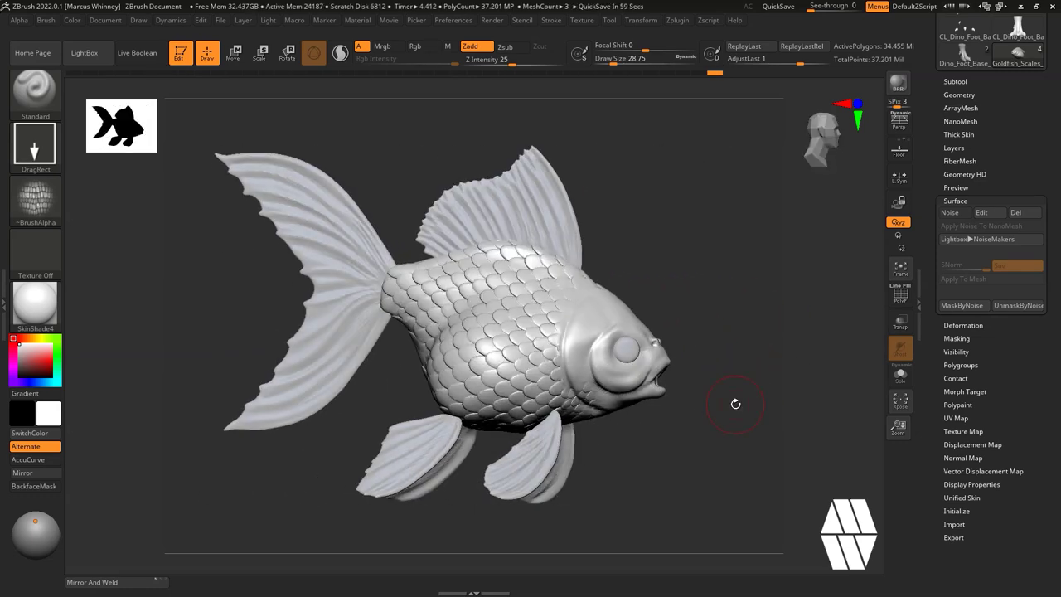
drag(735, 404, 800, 466)
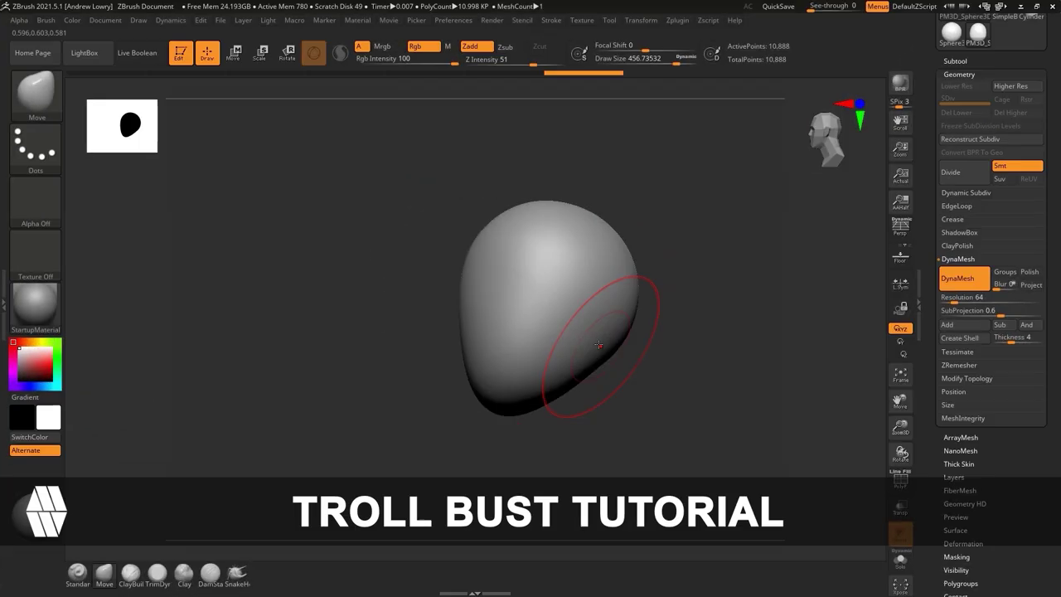
mouse_move(604, 390)
mouse_down()
mouse_move(639, 320)
mouse_move(506, 213)
mouse_up()
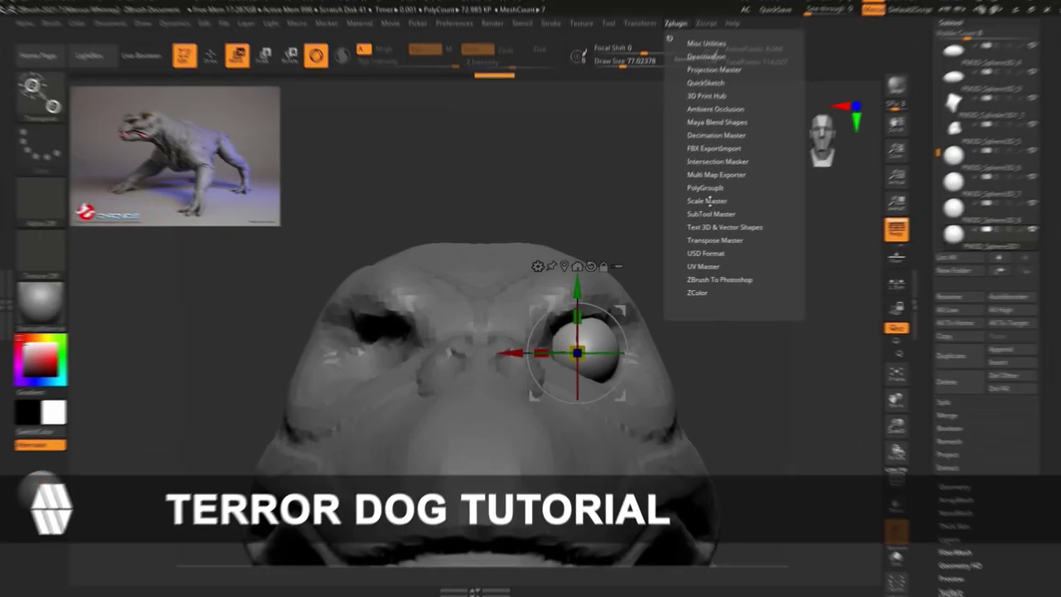
Mirror the creature's eye sphere into the opposite eye socket.
click(750, 264)
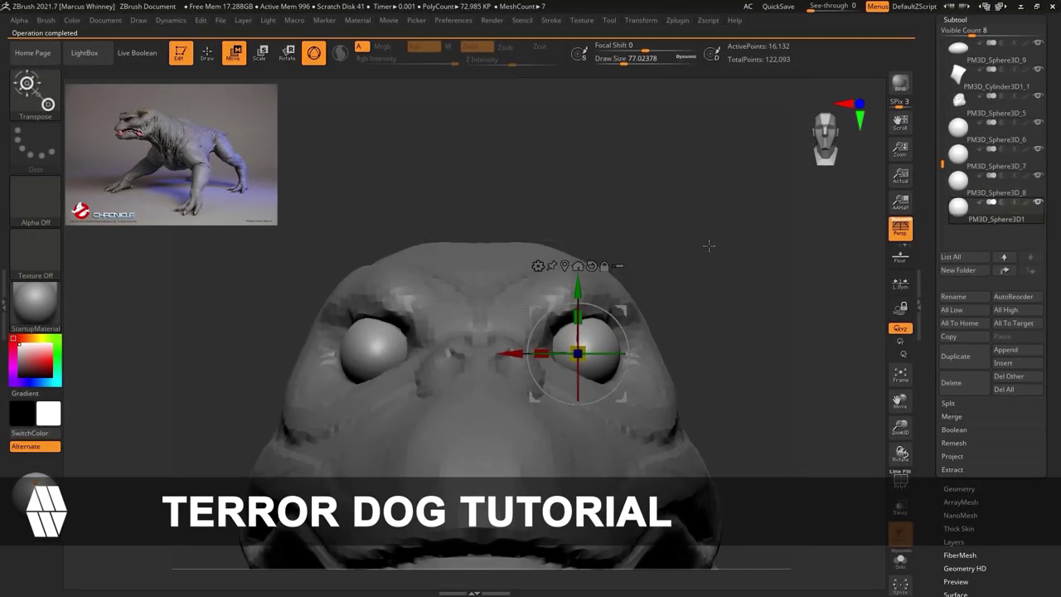